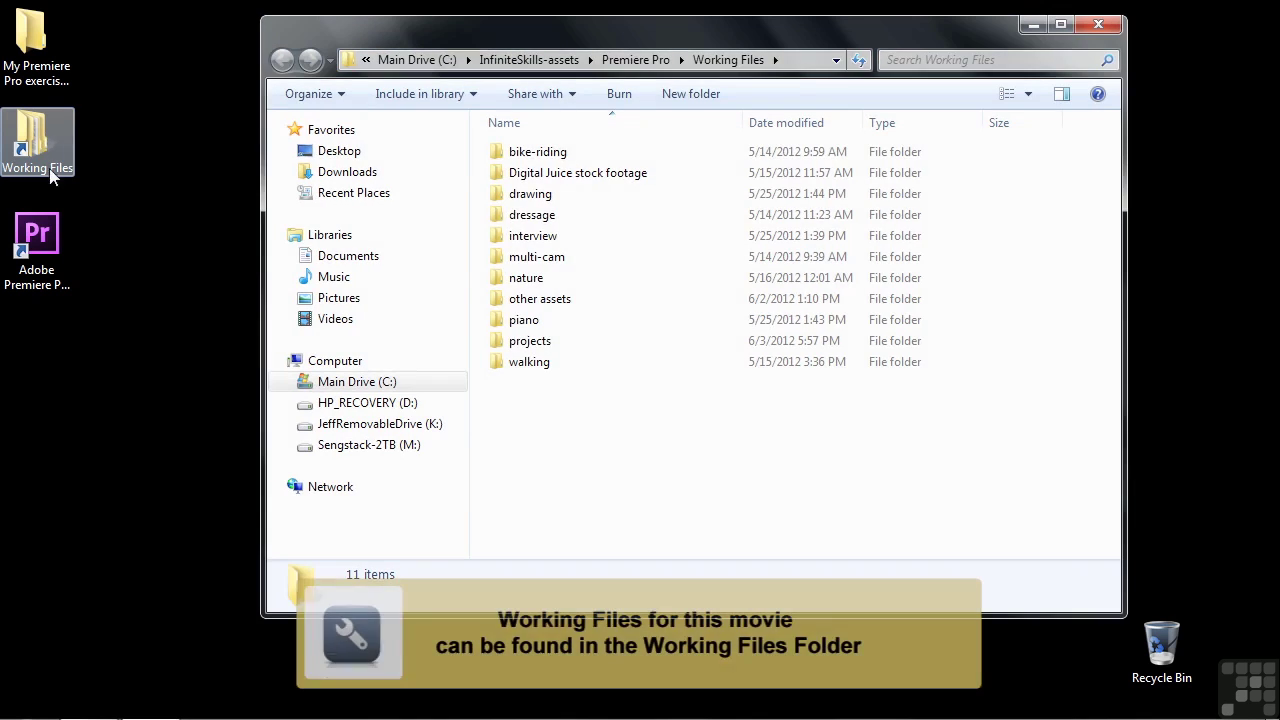
Open the project 1105-adjusting color.prproj from the projects folder in Premiere Pro
double_click(530, 337)
drag(1114, 303, 1090, 541)
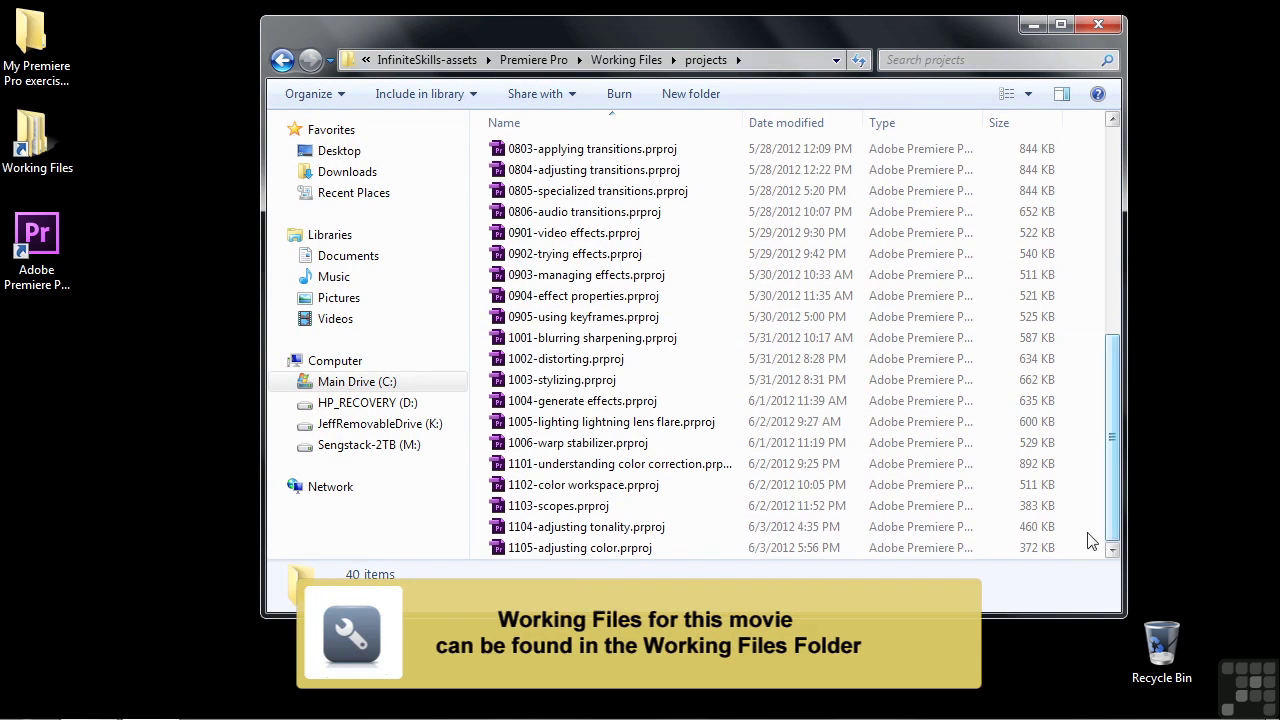
click(541, 550)
double_click(540, 550)
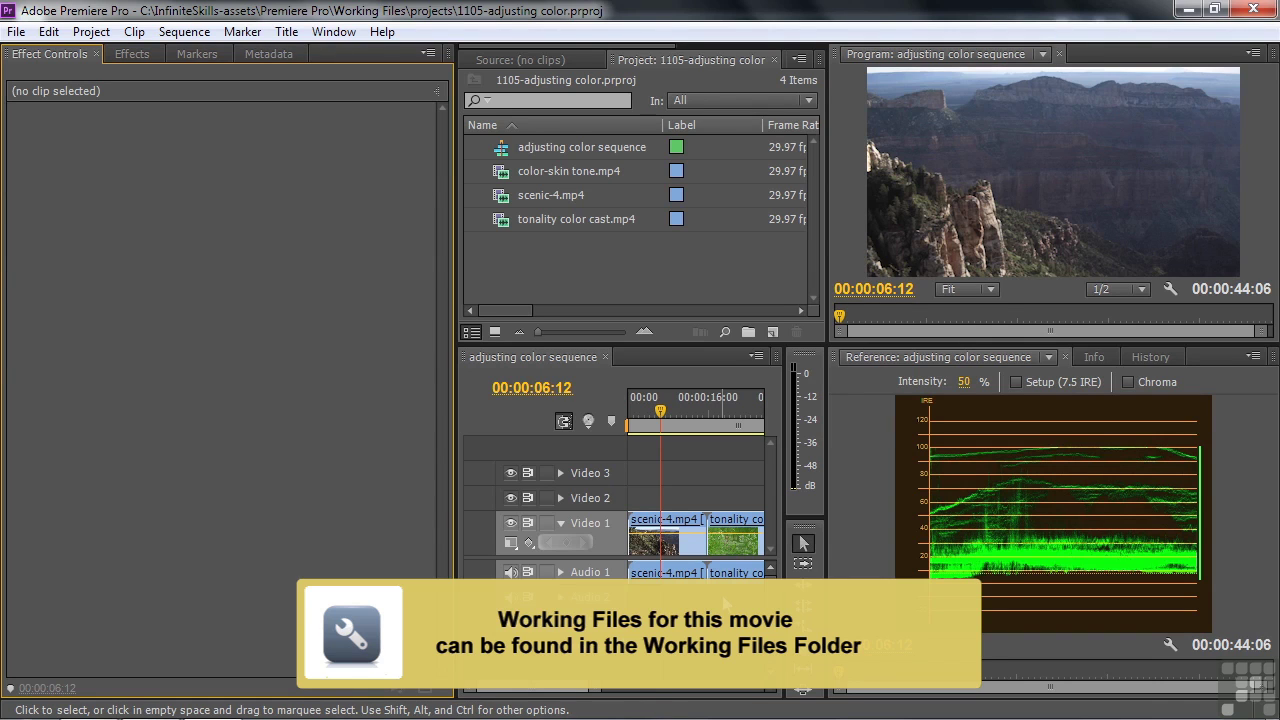
Examine the tonality color cast and color-skin tone clips in the sequence along with their waveforms
click(681, 548)
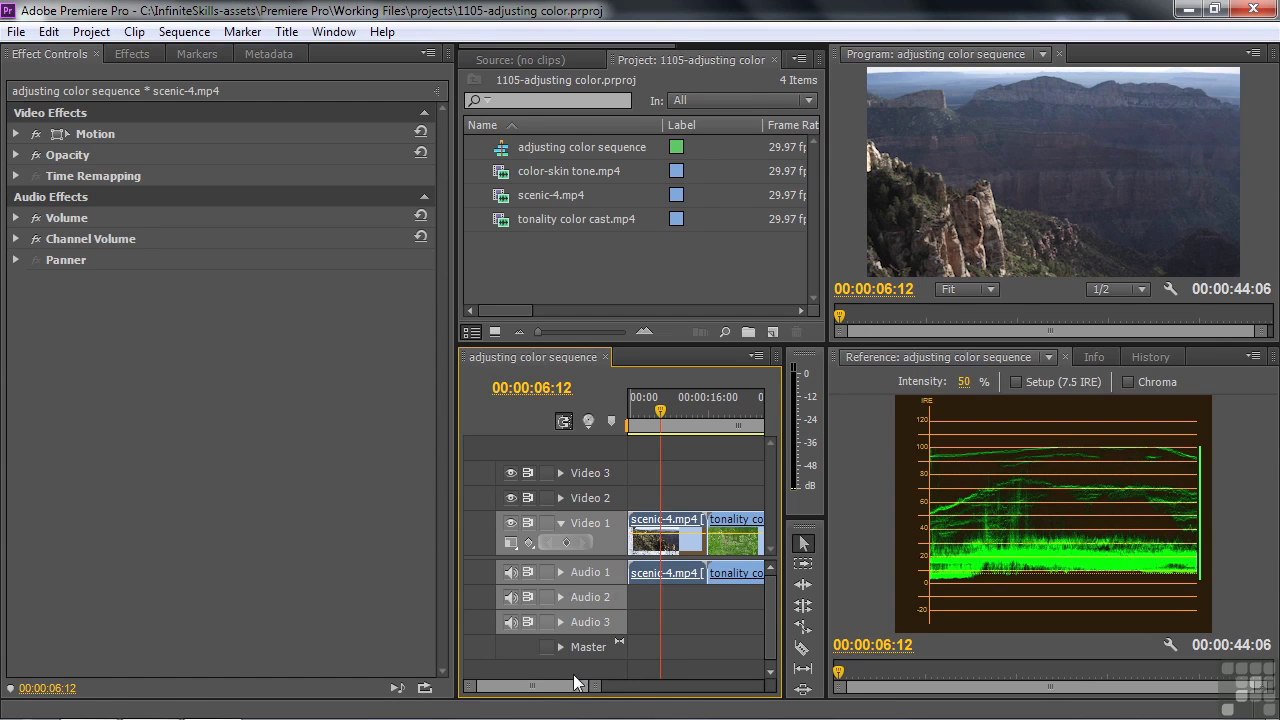
scroll(565, 684, down, 5)
scroll(565, 688, up, 5)
click(726, 408)
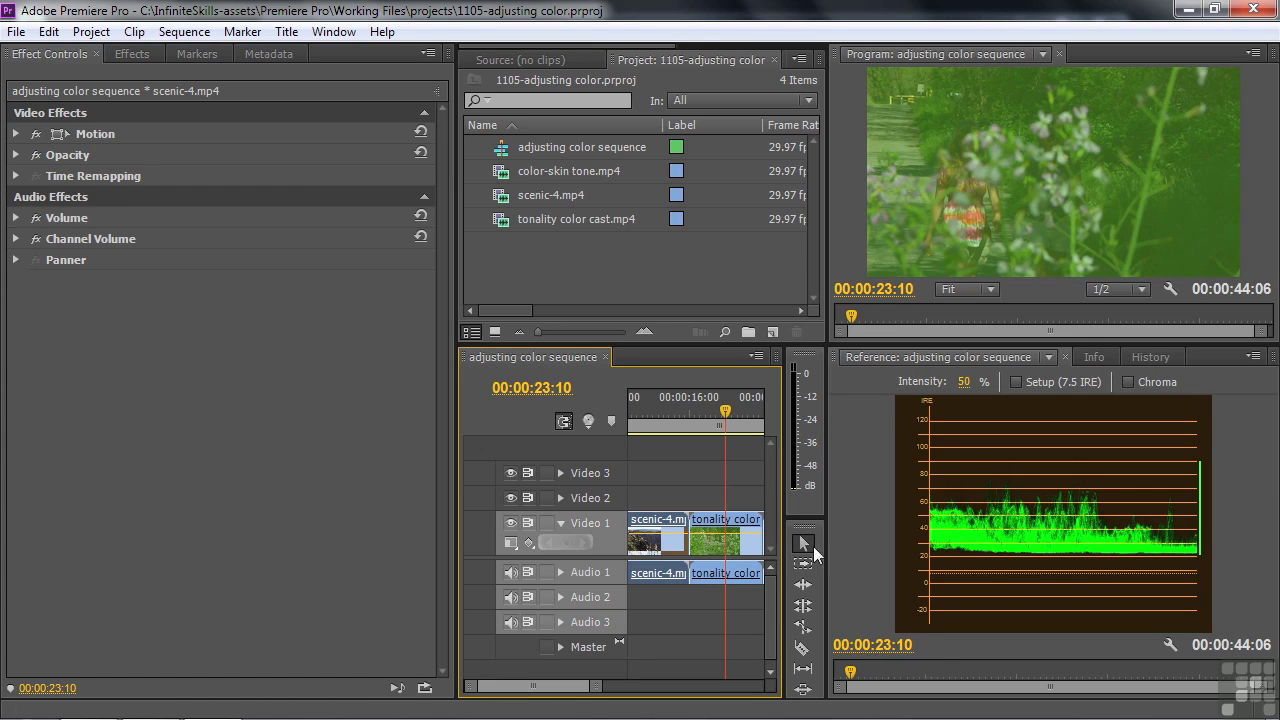
scroll(540, 690, down, 5)
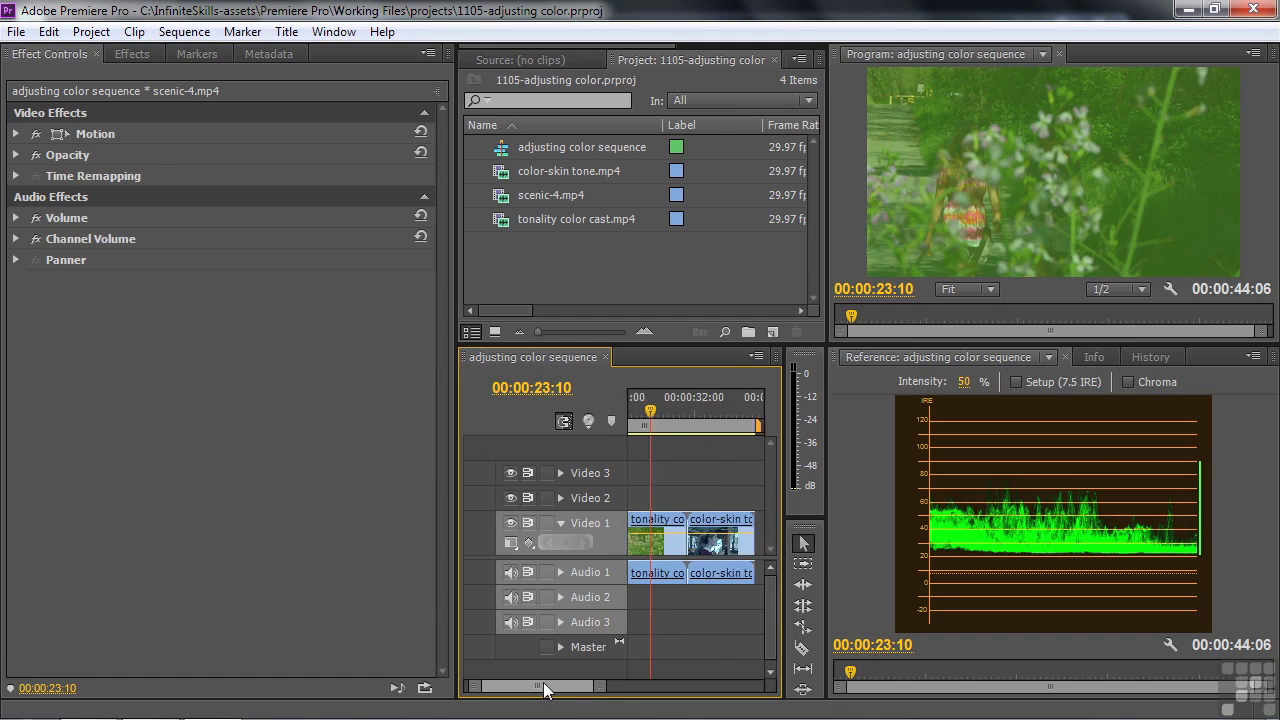
click(706, 422)
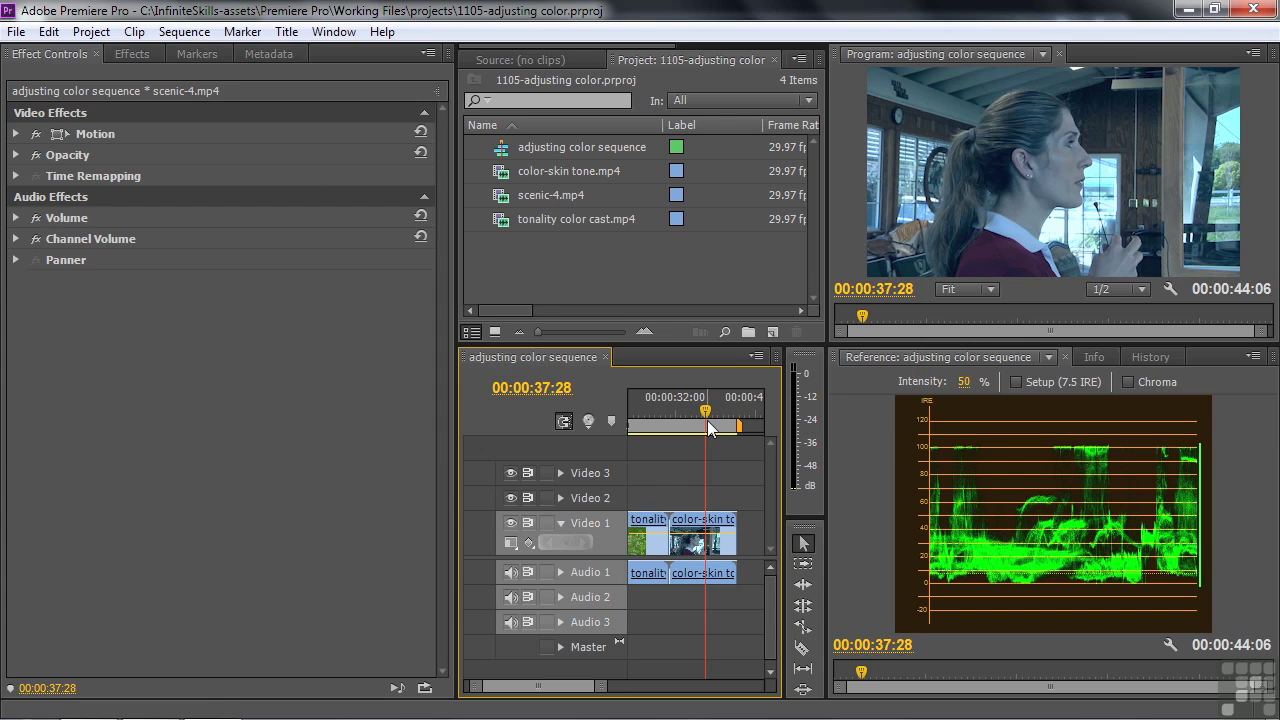
Apply the Luma Curve effect to scenic-4.mp4 at 00:00:07:06 and shift the curve's black point slightly inward
scroll(508, 688, up, 5)
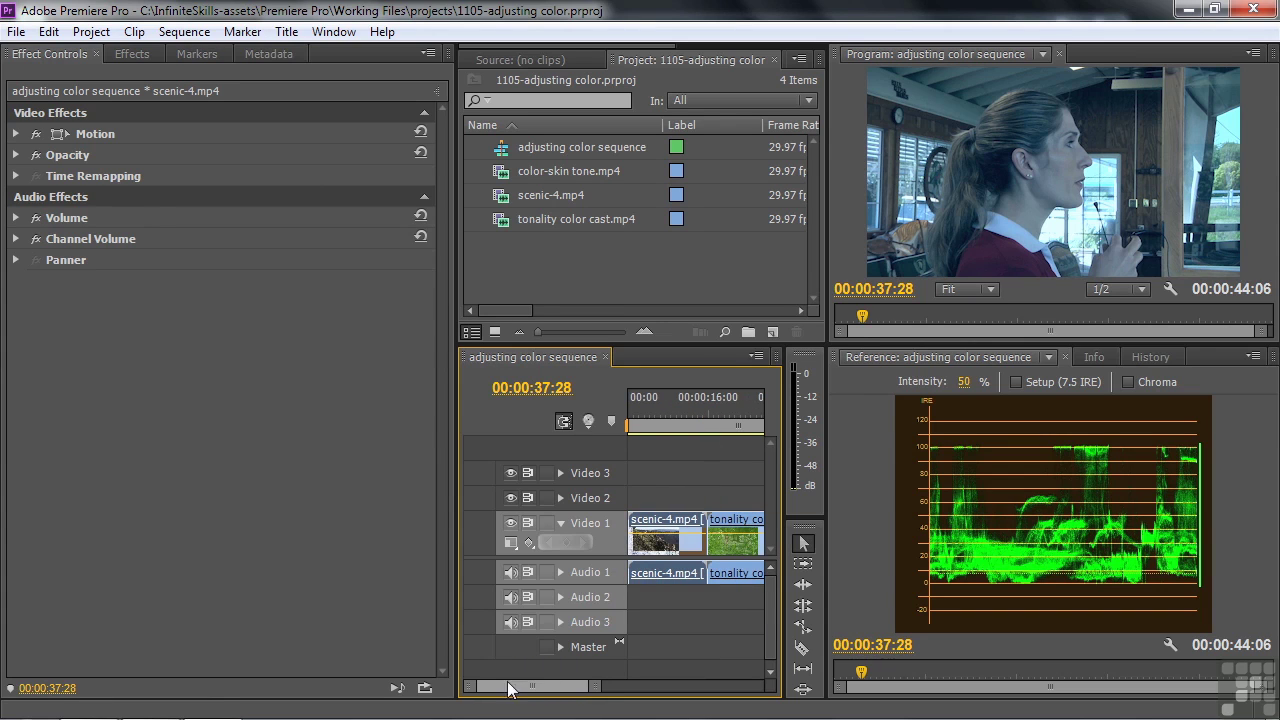
click(664, 411)
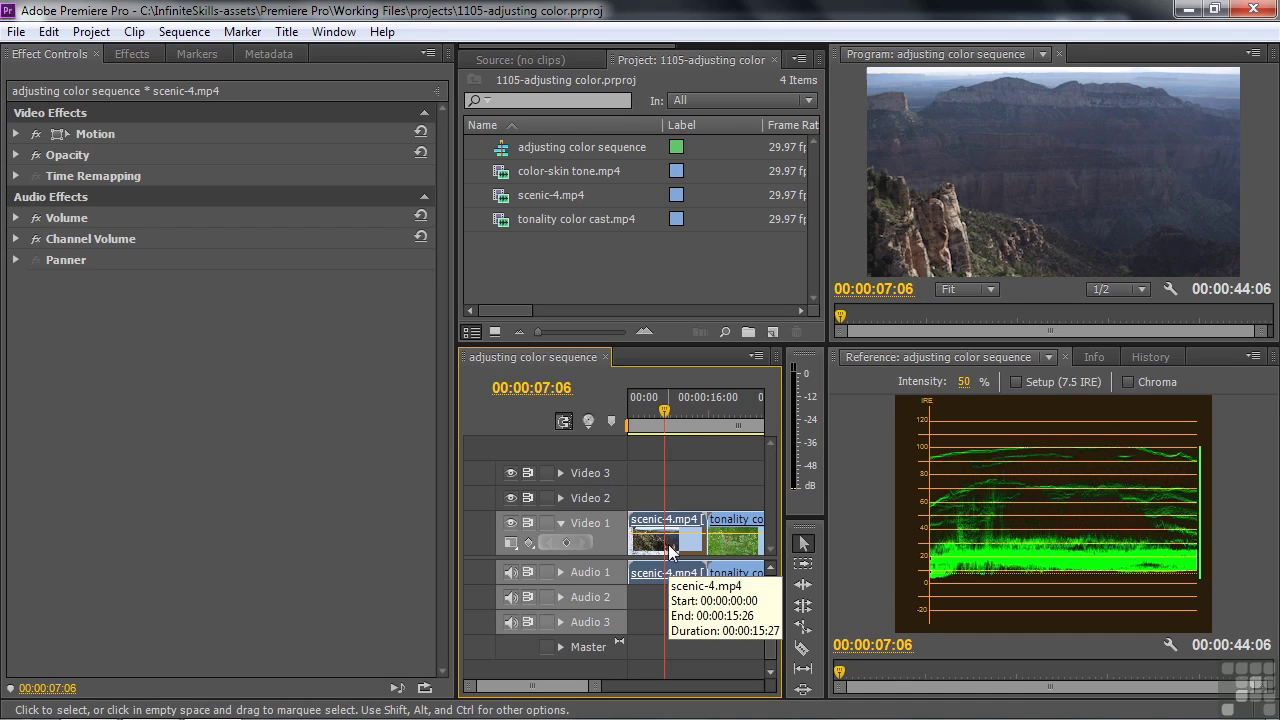
click(138, 54)
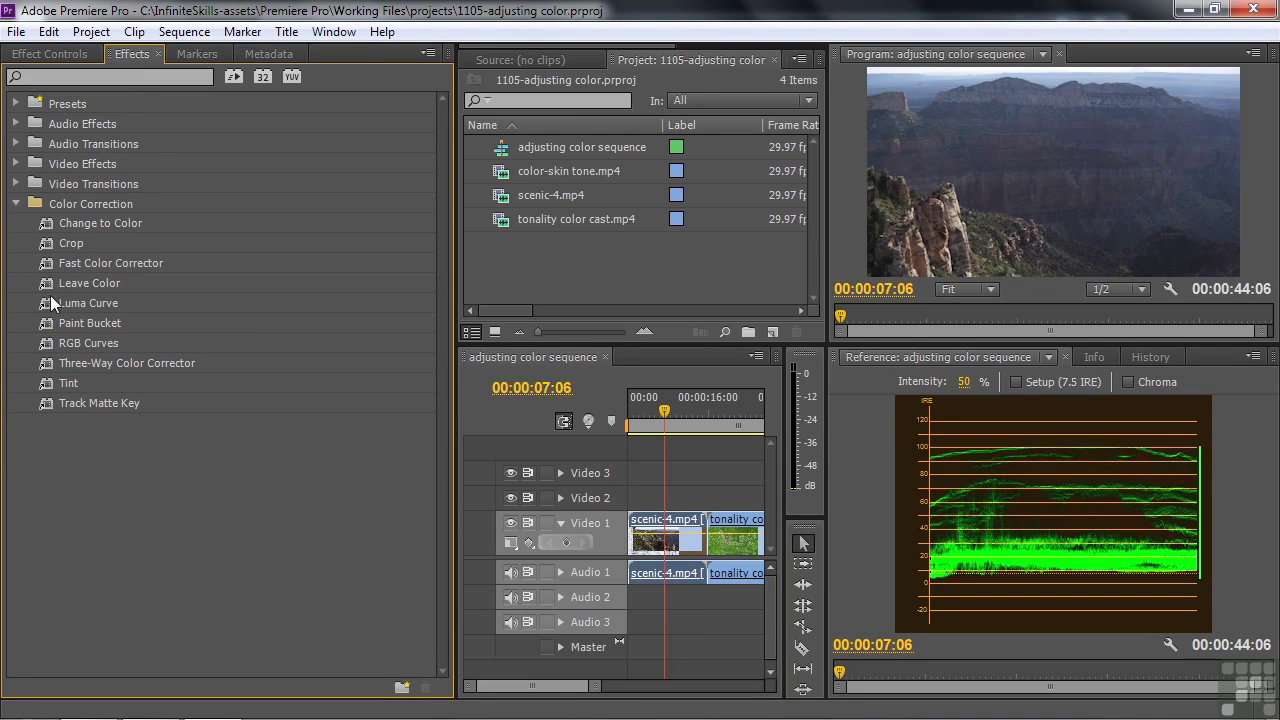
click(50, 297)
click(58, 52)
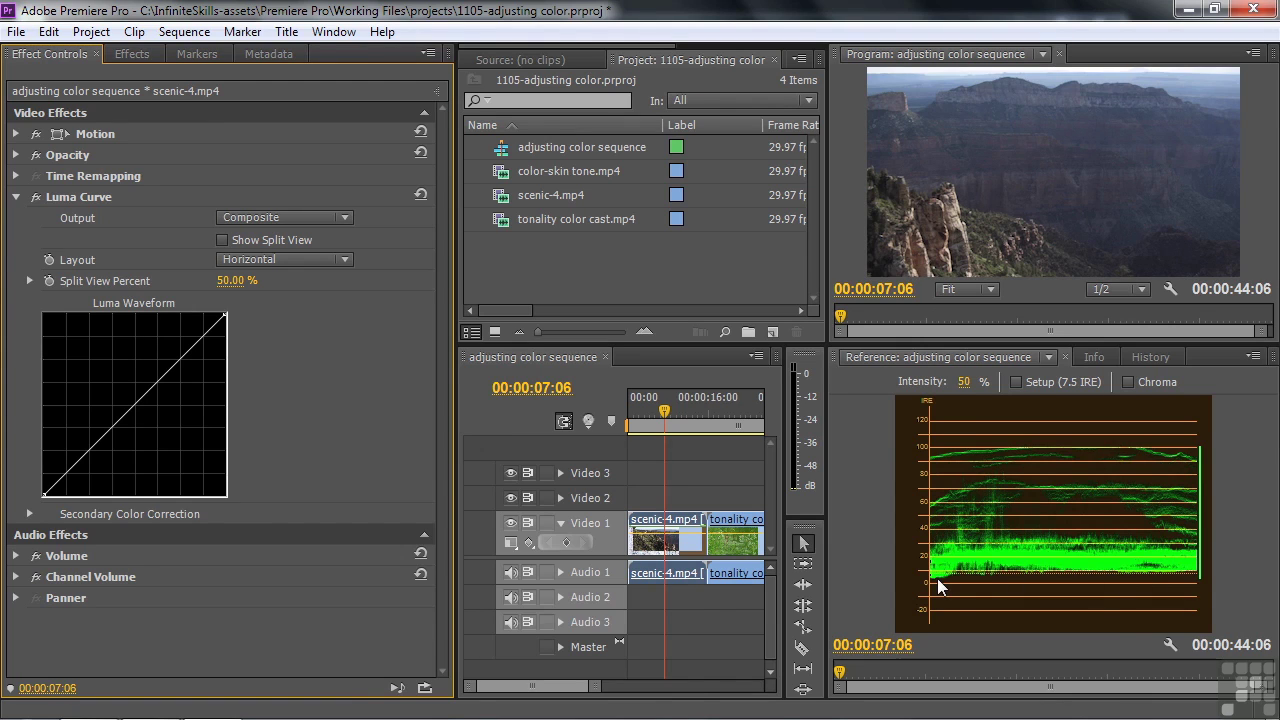
drag(44, 496, 47, 494)
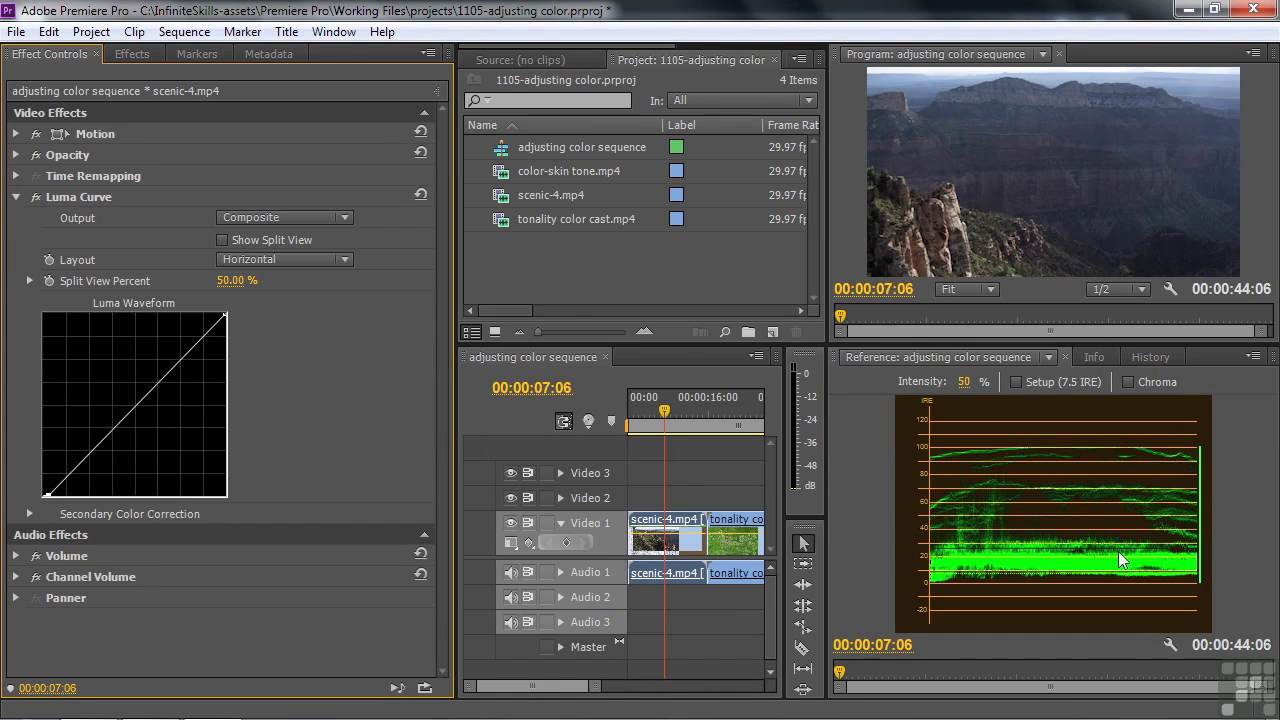
Try lifting the midtones with a raised middle point on the Luma Curve, and remove that point
click(137, 404)
drag(137, 404, 125, 397)
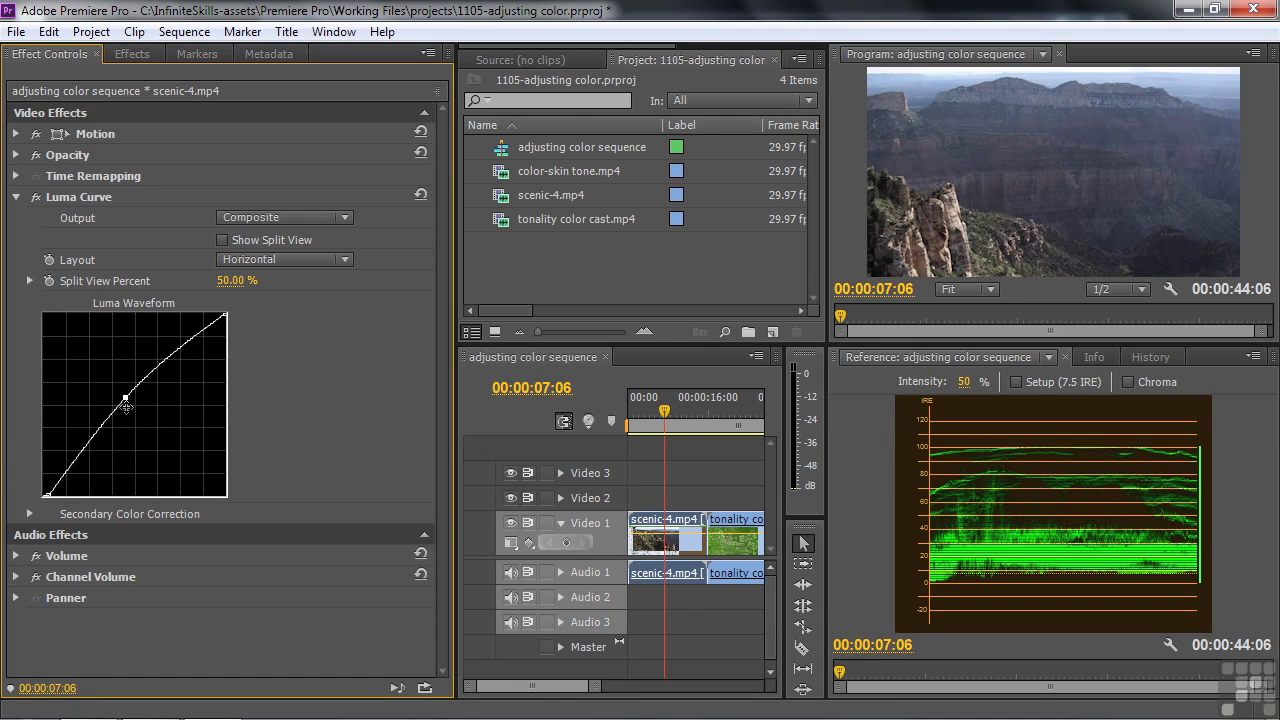
drag(126, 389, 22, 378)
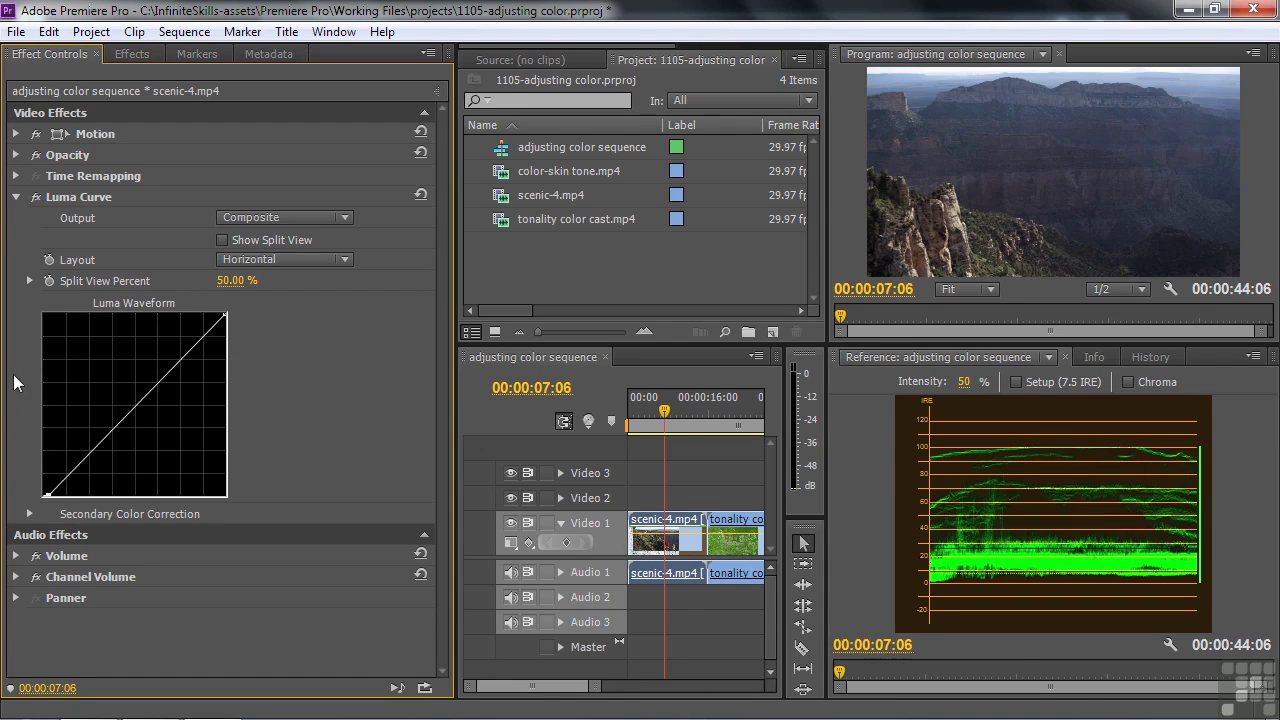
Shape the Luma Curve into a gentle S with a slightly raised highlight point and a lowered shadow point
click(200, 339)
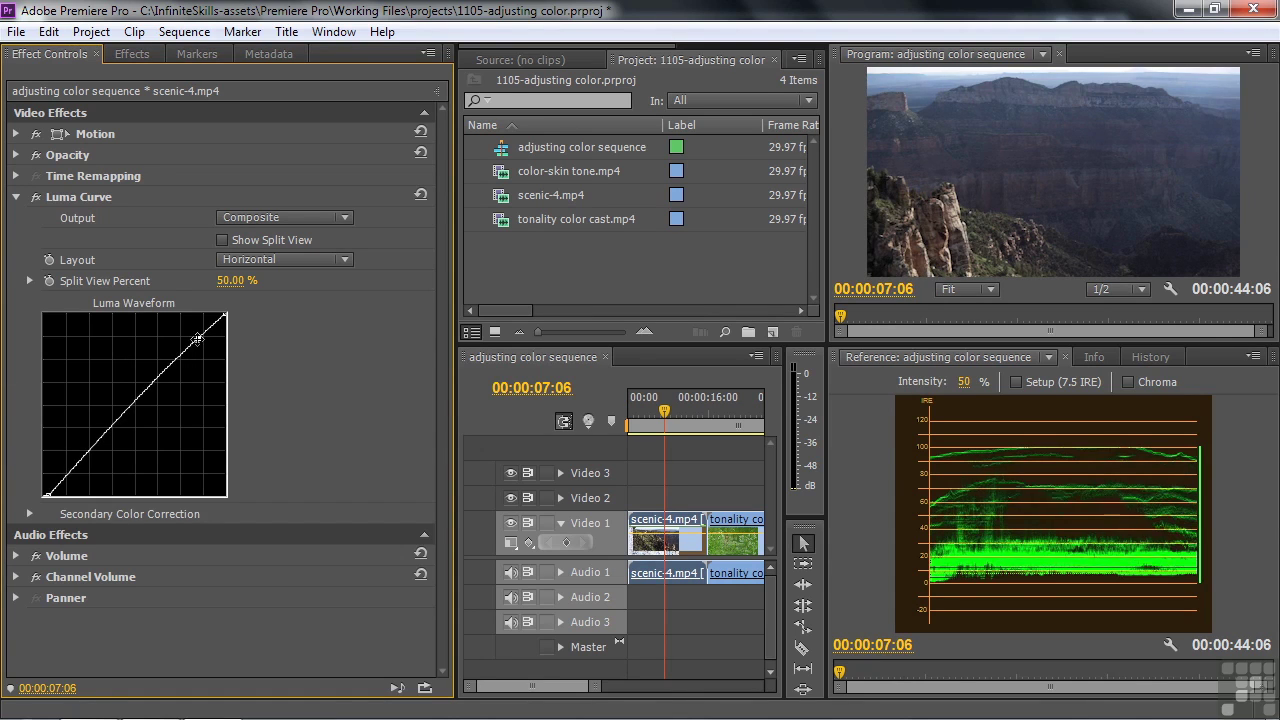
click(65, 477)
drag(65, 477, 70, 481)
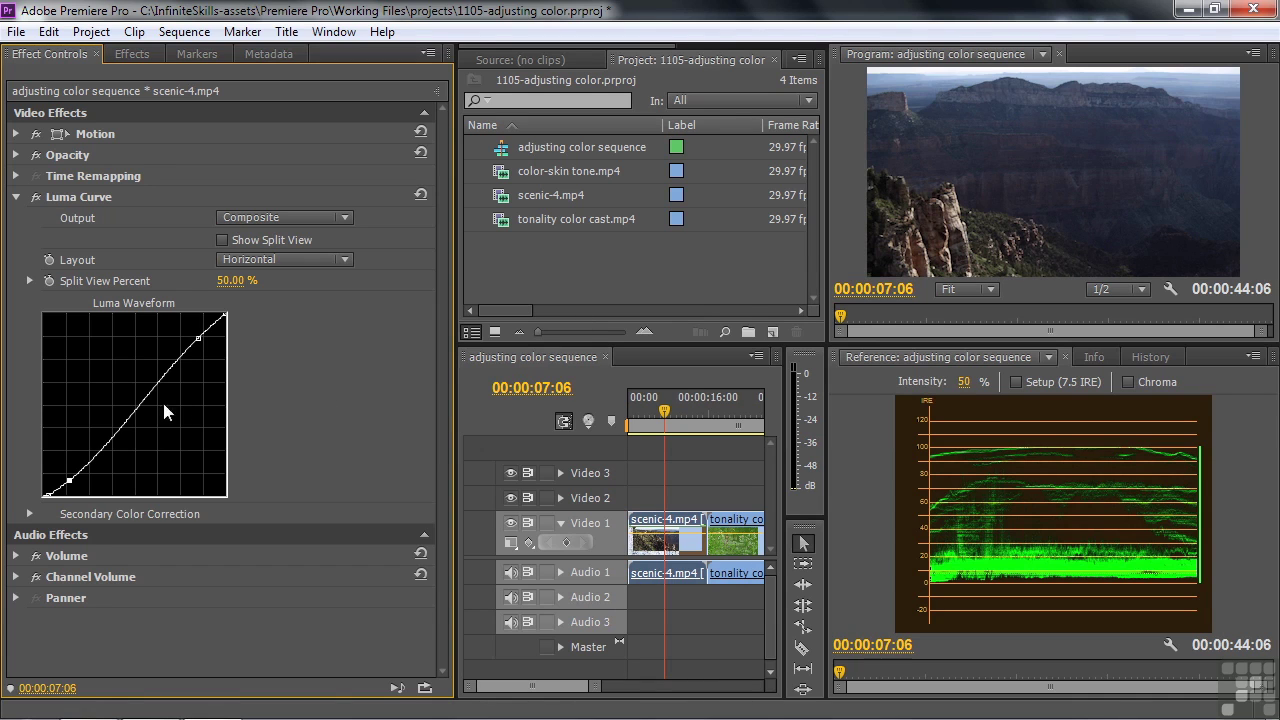
Try raising the midtones between the highlight and shadow points of the Luma Curve, and delete the added point
drag(140, 404, 128, 399)
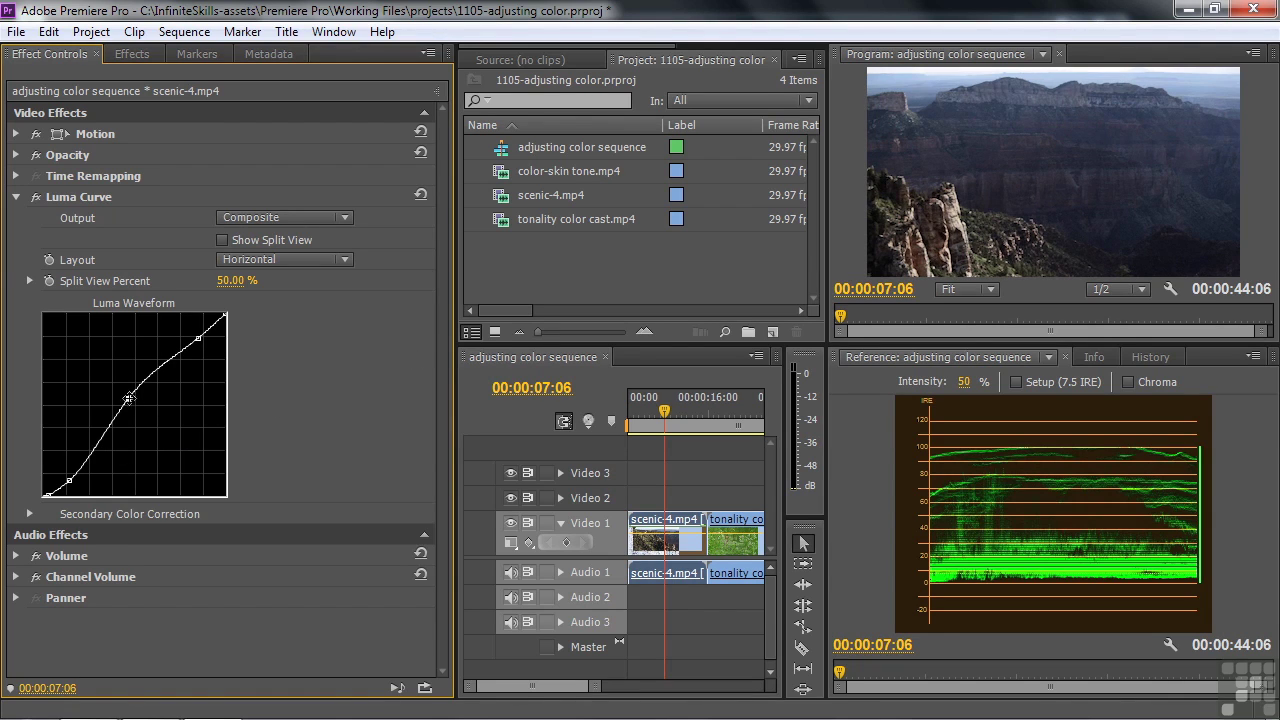
drag(128, 399, 3, 344)
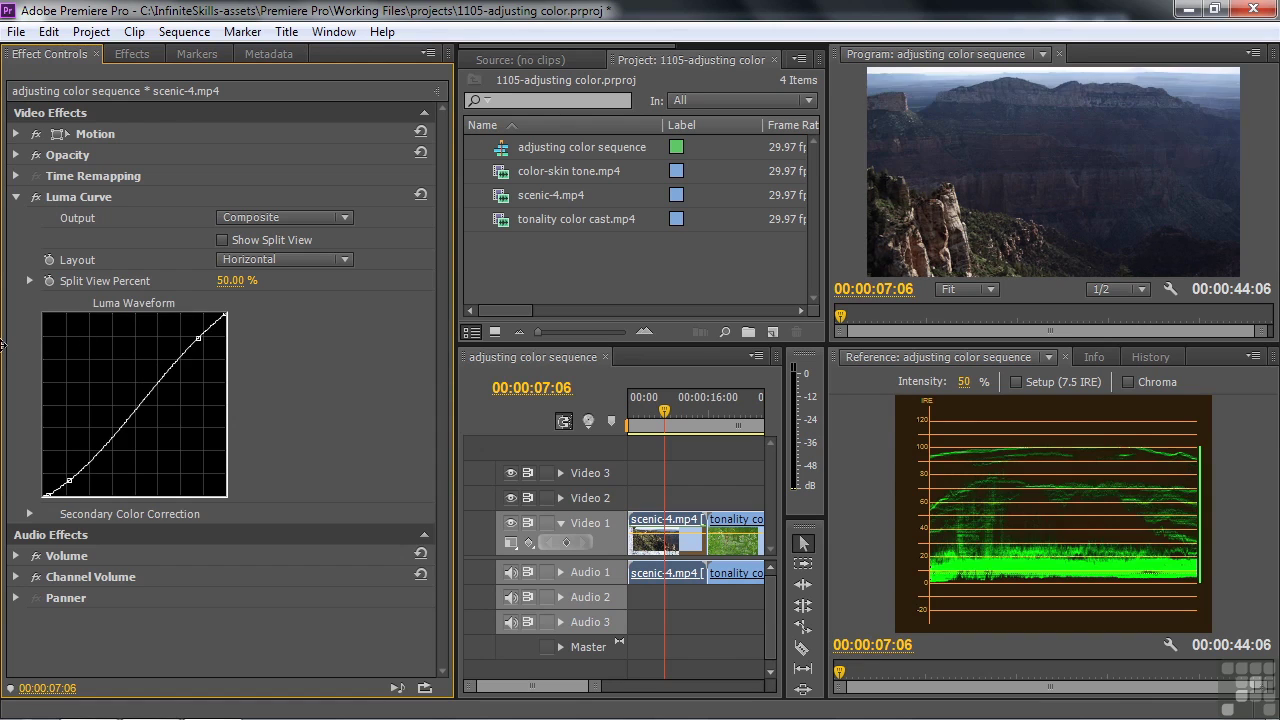
Pin the upper Luma Curve with two more points and raise a point just above the shadow anchor to brighten the darker tones
click(181, 356)
click(160, 379)
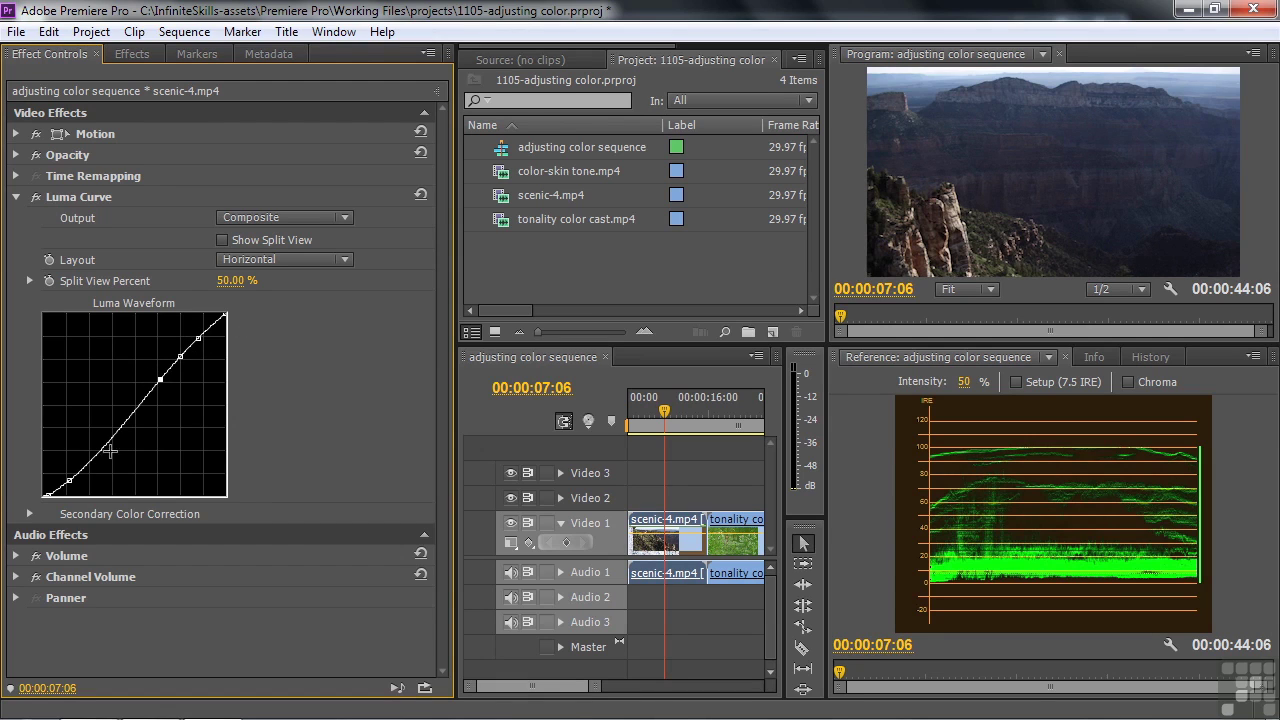
drag(88, 473, 81, 462)
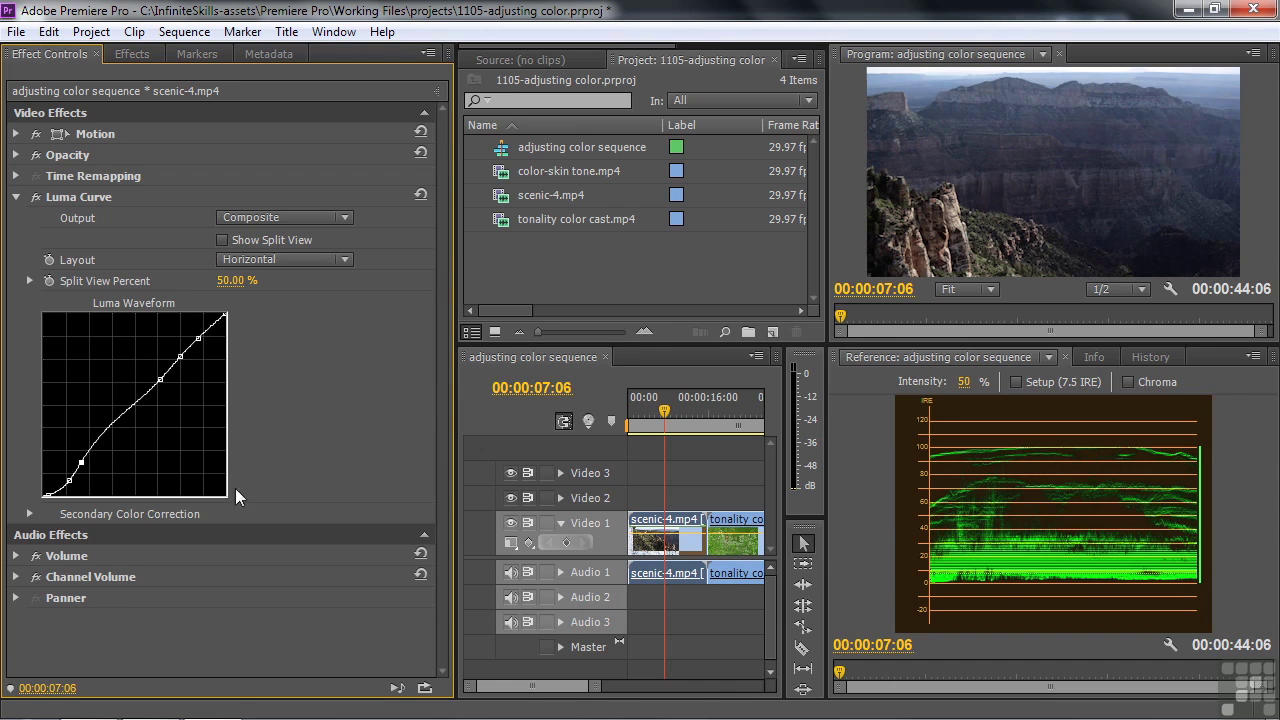
drag(81, 462, 83, 460)
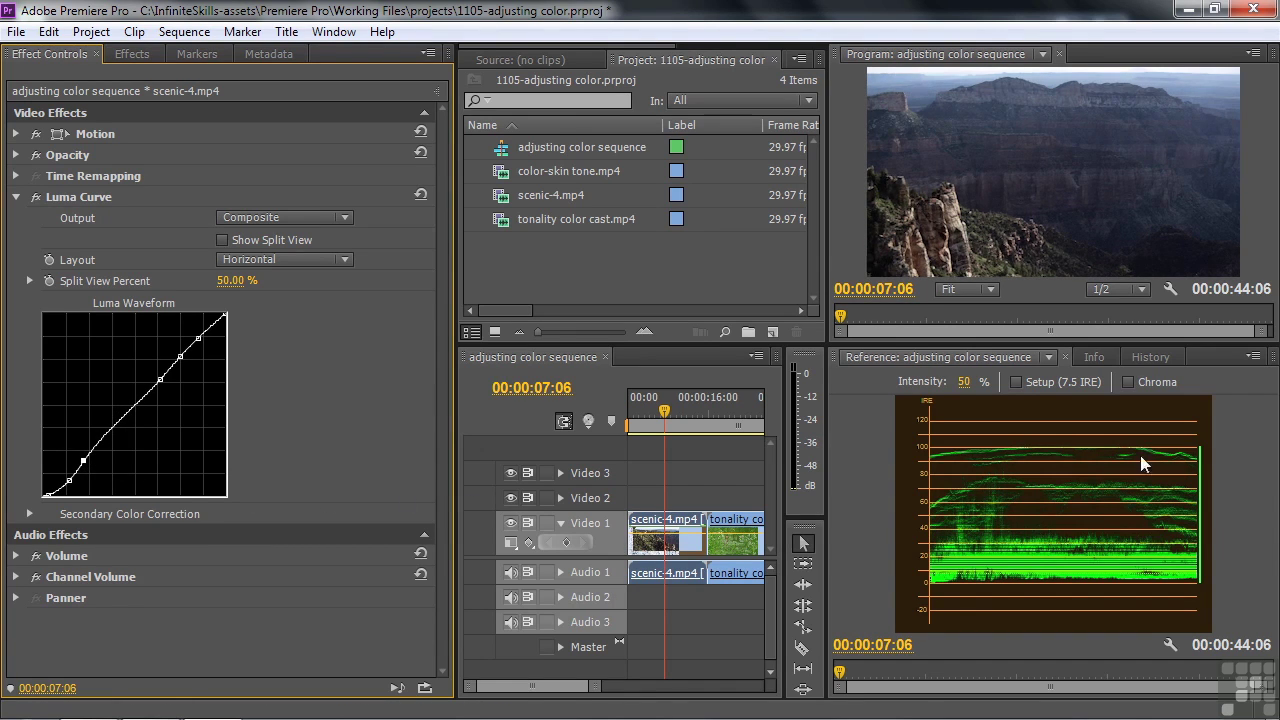
drag(84, 461, 82, 462)
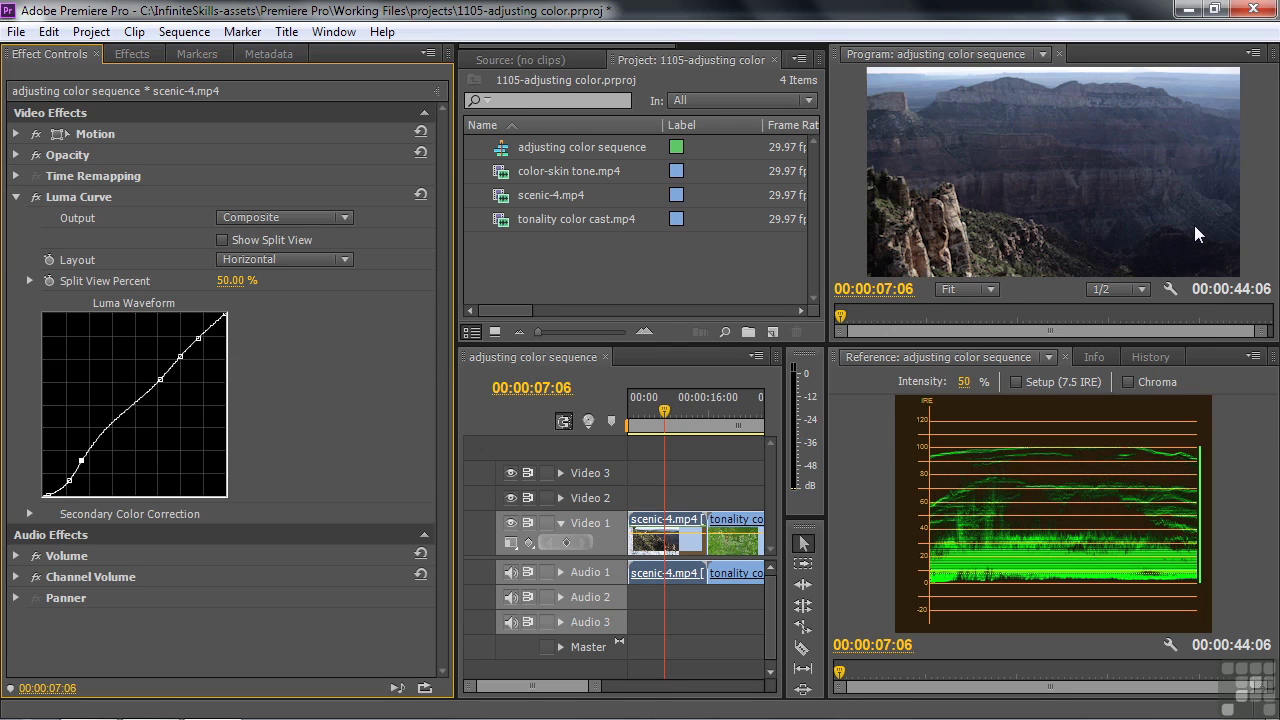
Add the Fast Color Corrector effect to scenic-4.mp4 and collapse the Luma Curve settings
click(124, 54)
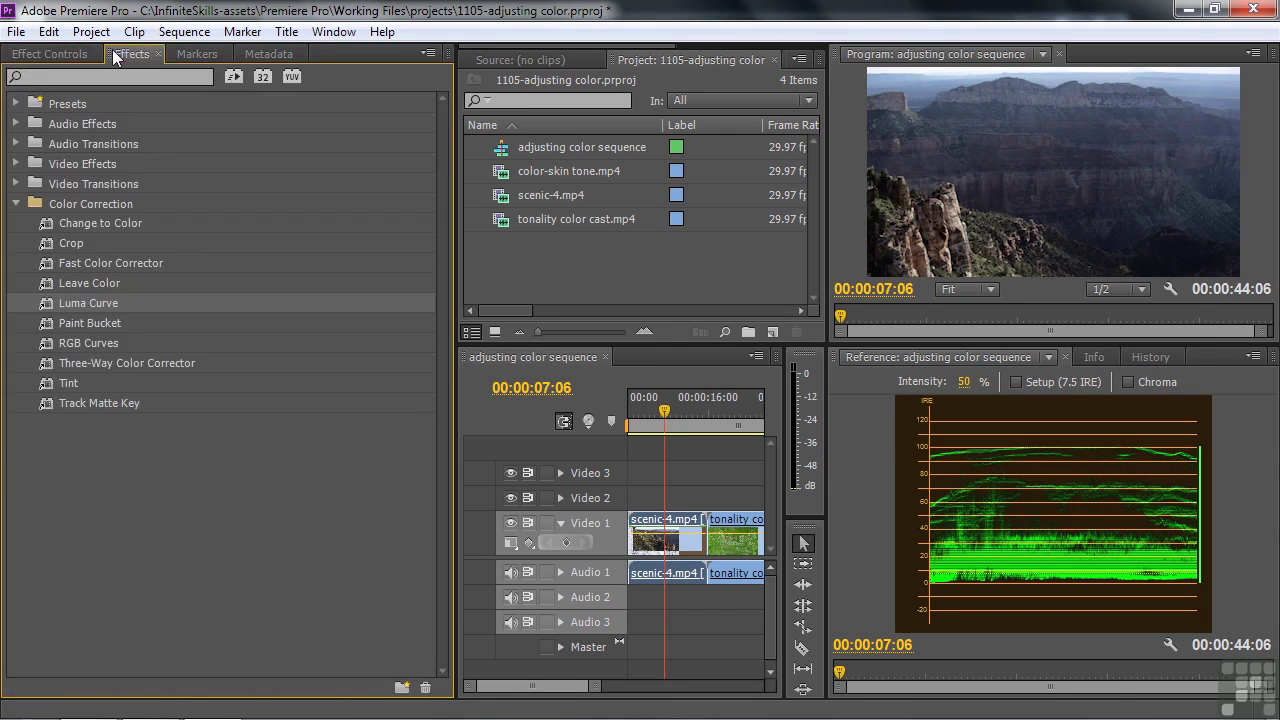
click(46, 263)
drag(45, 262, 221, 222)
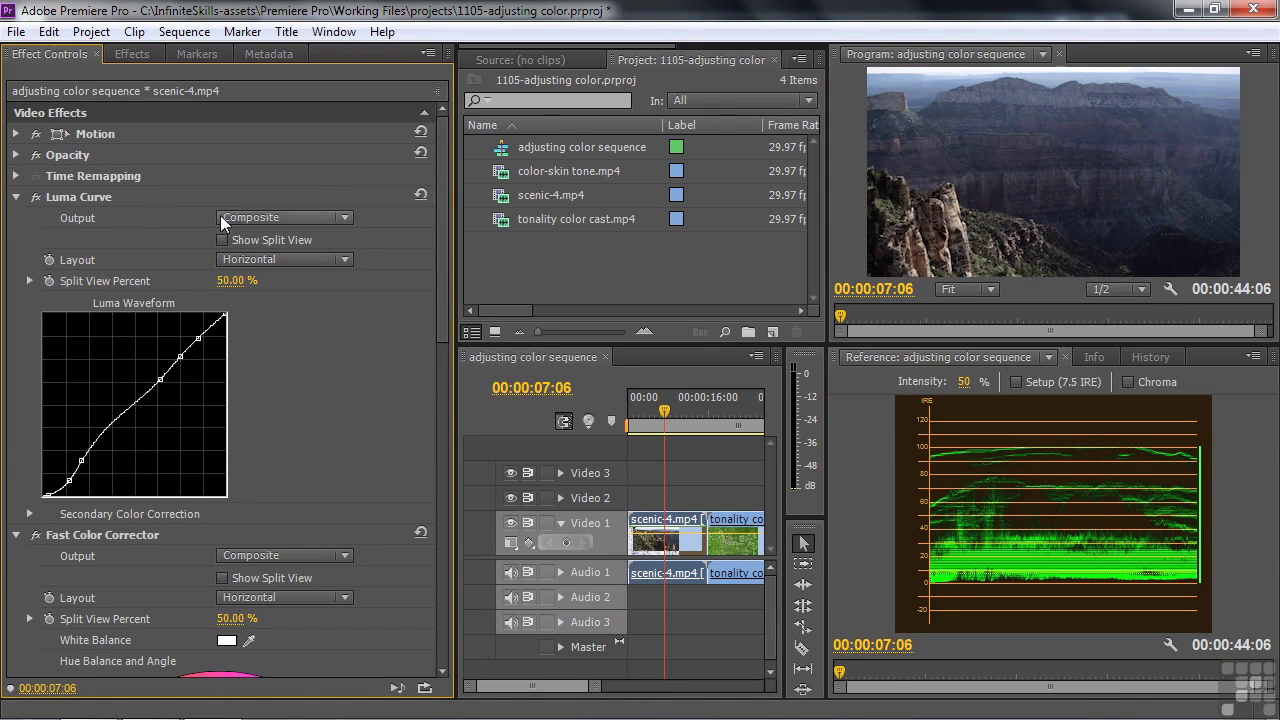
click(16, 197)
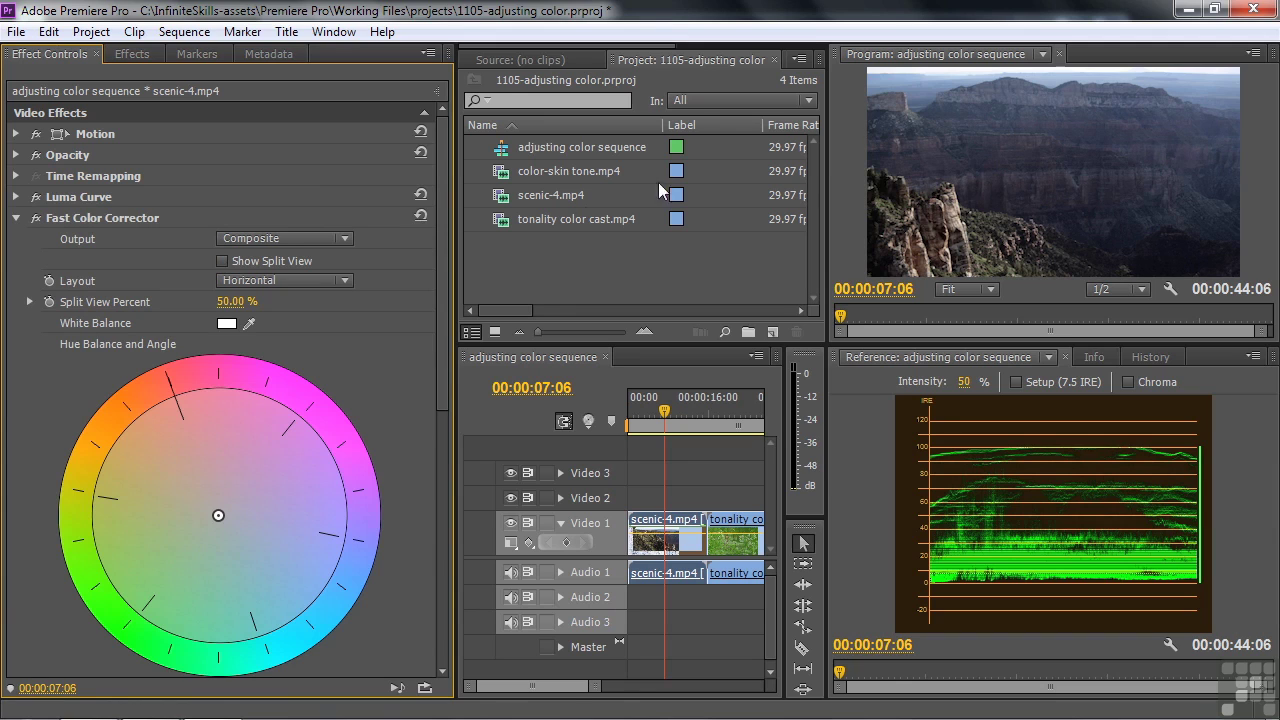
drag(442, 258, 443, 298)
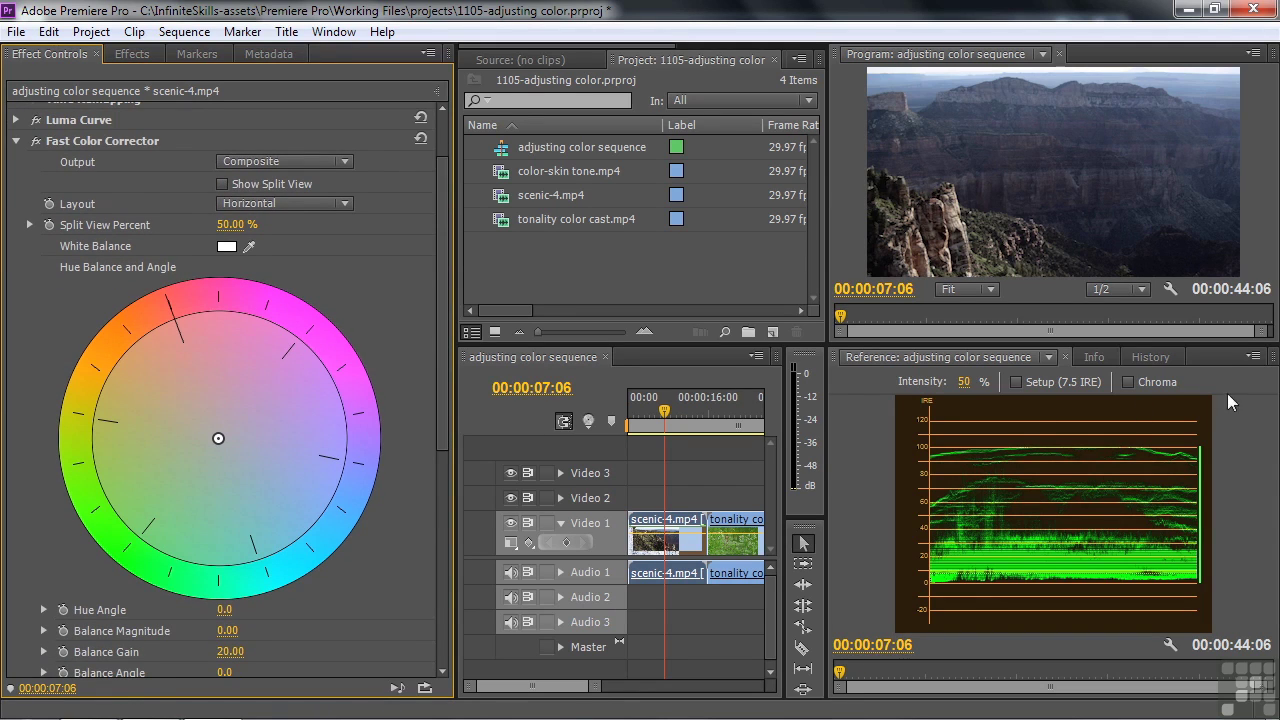
Switch the reference monitor to Vectorscope and shift the Fast Color Corrector hue balance toward orange-red, with magnitude about 29.27 and angle about -127°
click(1254, 357)
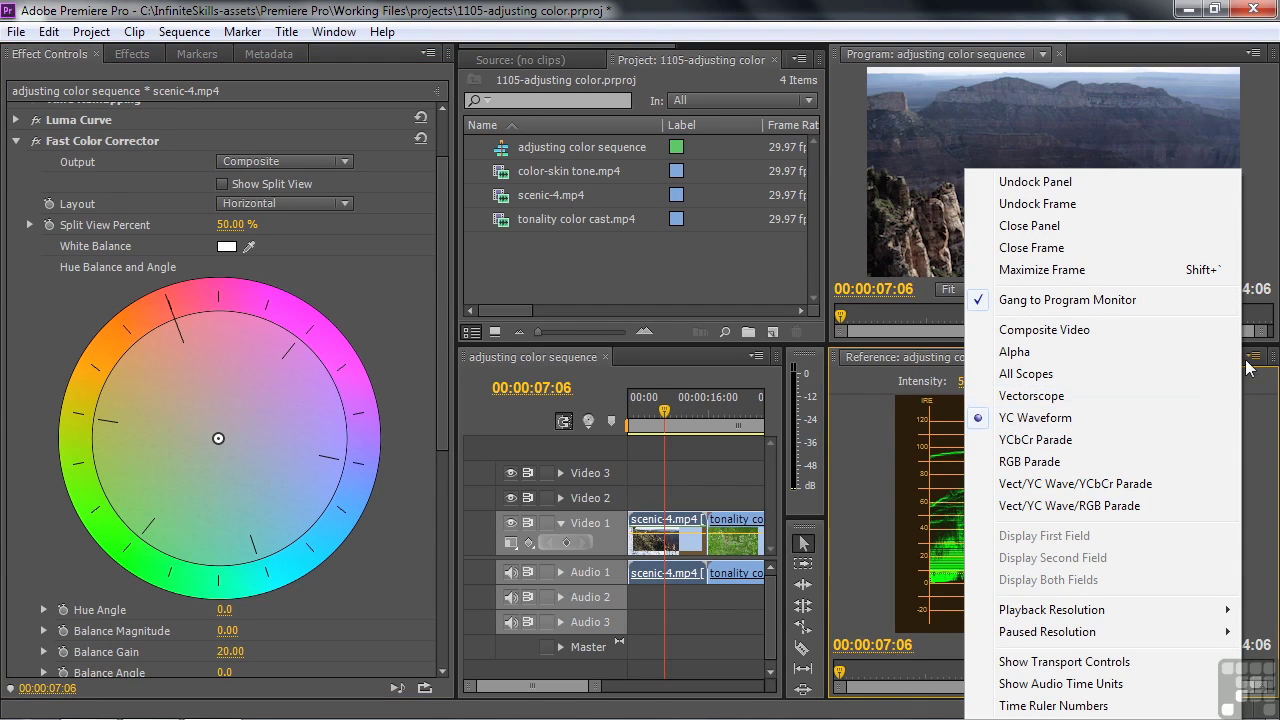
click(1048, 395)
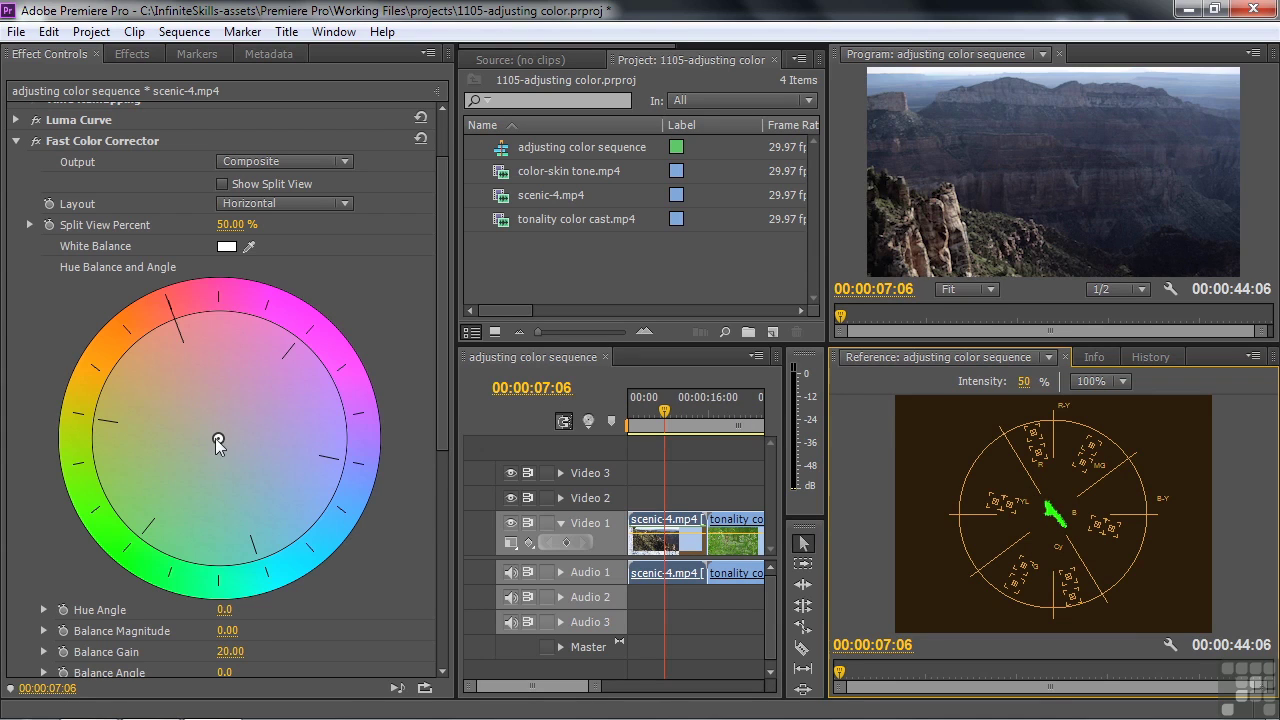
drag(218, 441, 198, 415)
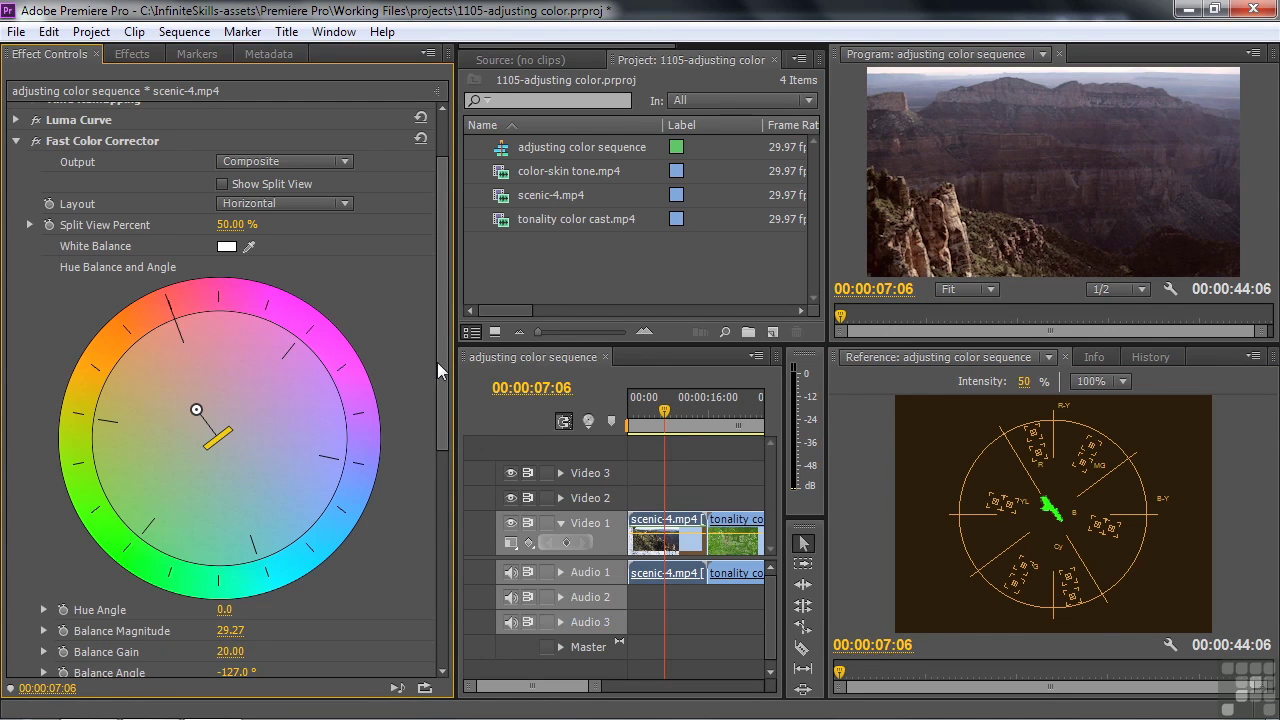
Increase the Fast Color Corrector saturation to 139 and move the playhead to 00:00:08:06 to check the clip
drag(438, 361, 424, 478)
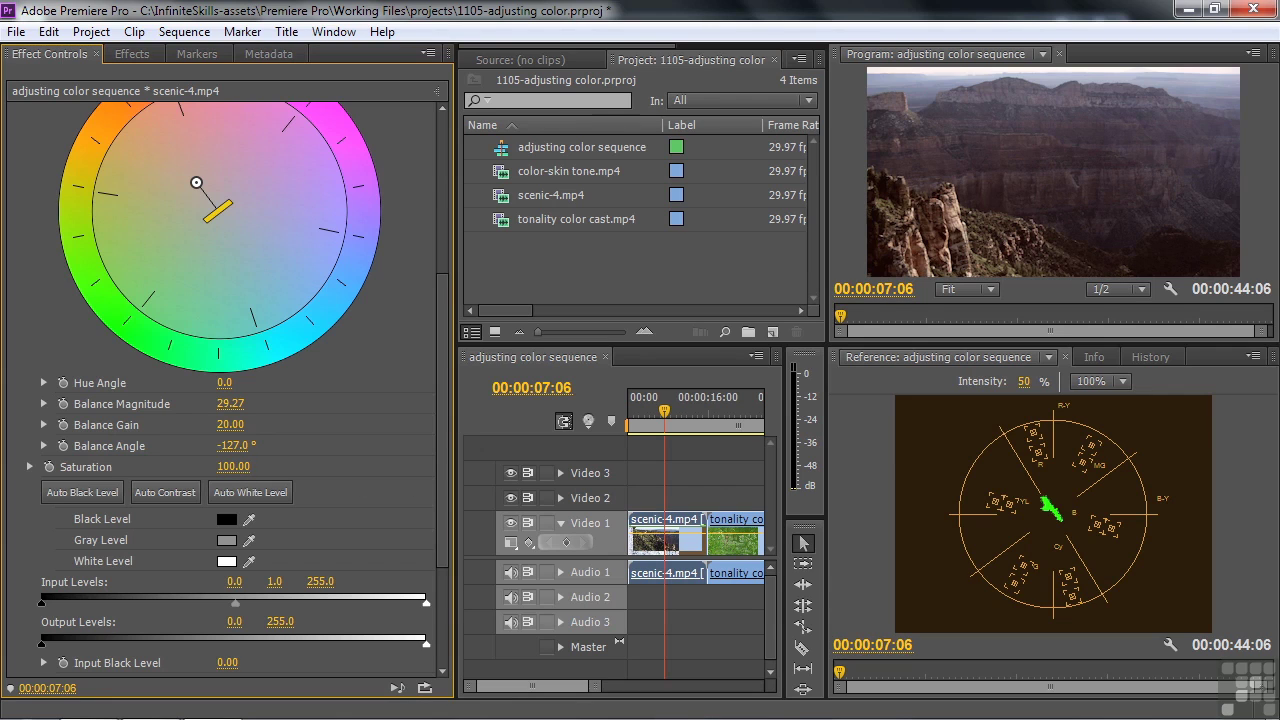
drag(233, 466, 269, 466)
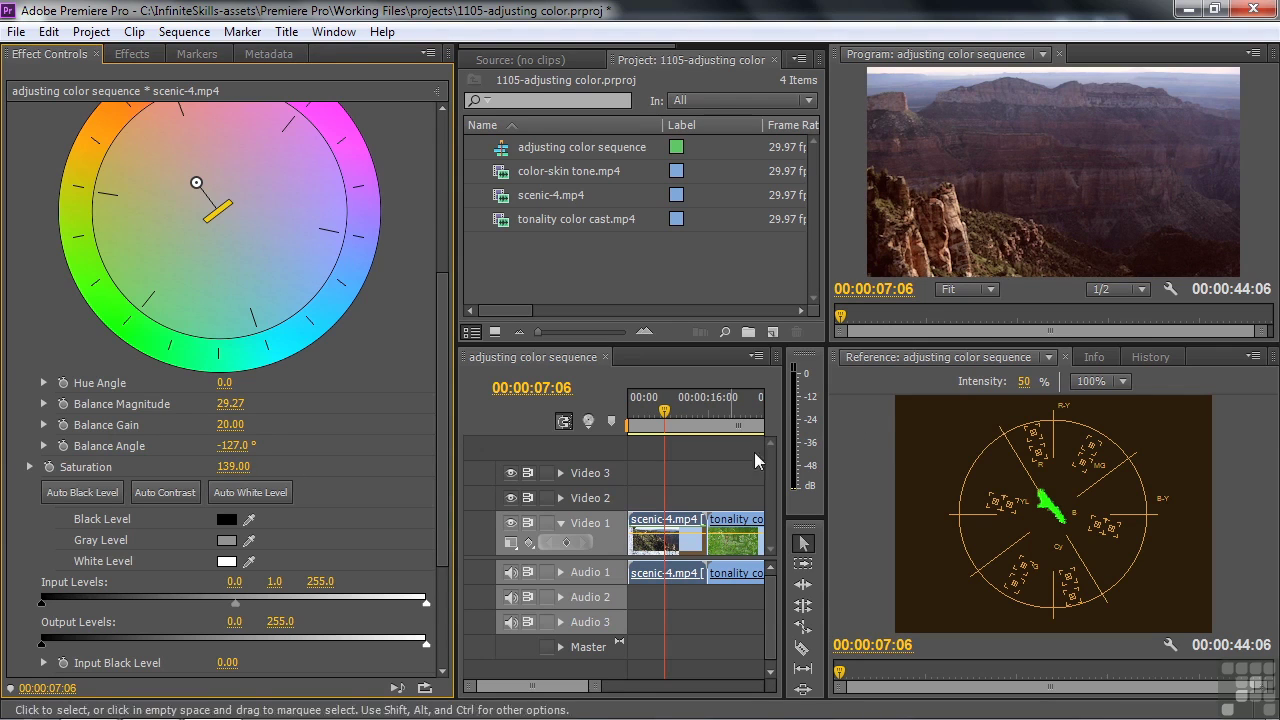
click(675, 423)
mouse_move(673, 423)
mouse_down()
mouse_move(656, 432)
mouse_move(670, 436)
mouse_up()
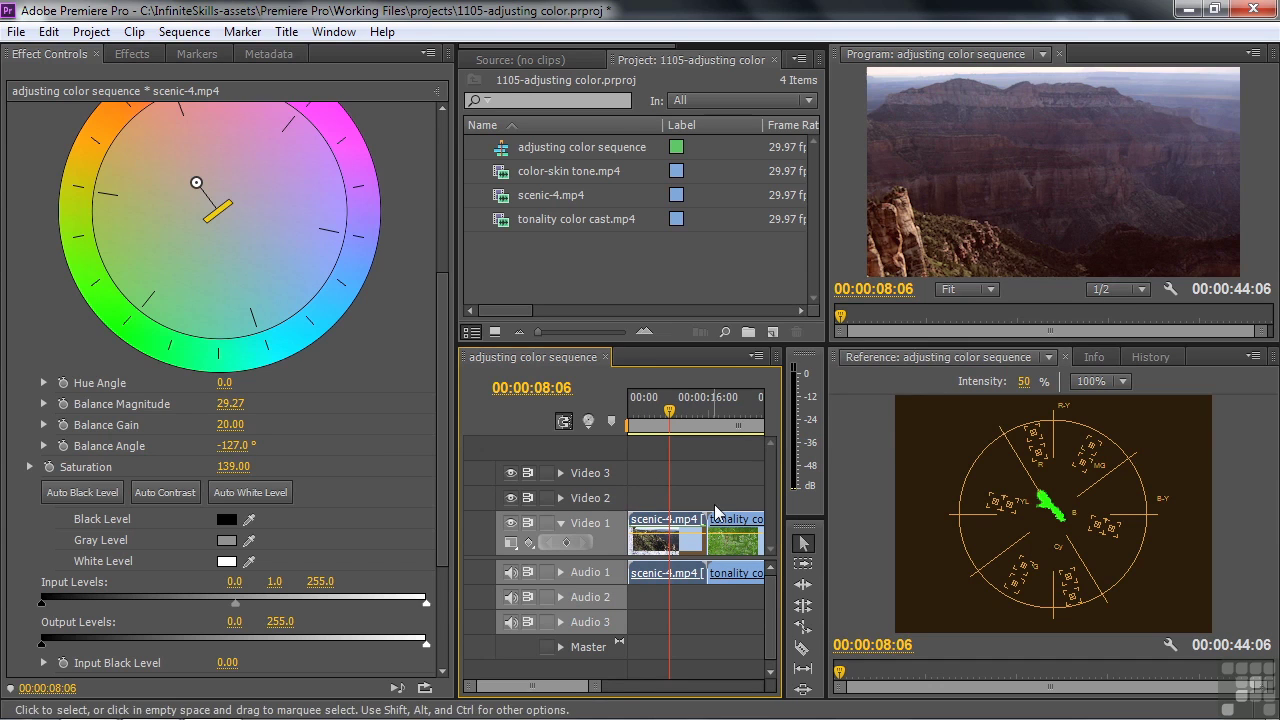
Create a 1920 by 1080, 29.97 fps adjustment layer and place it at the start of Video 2 above scenic-4.mp4
click(771, 330)
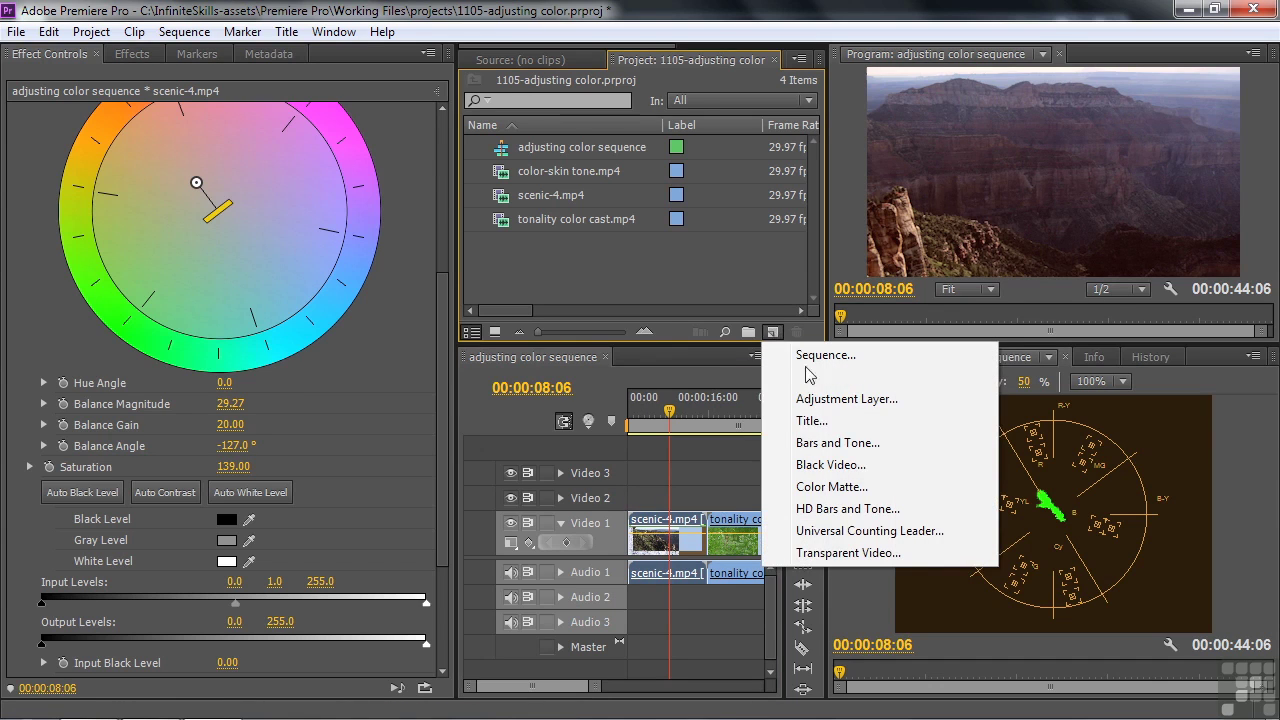
click(815, 405)
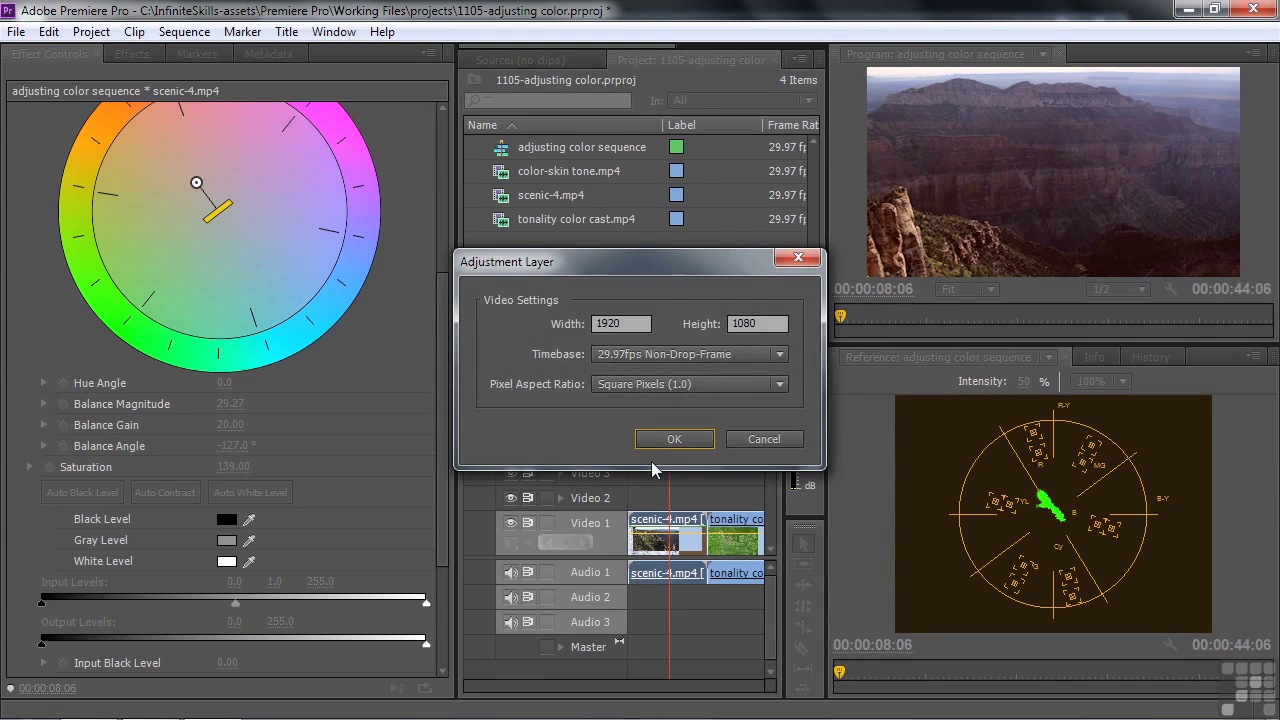
click(665, 440)
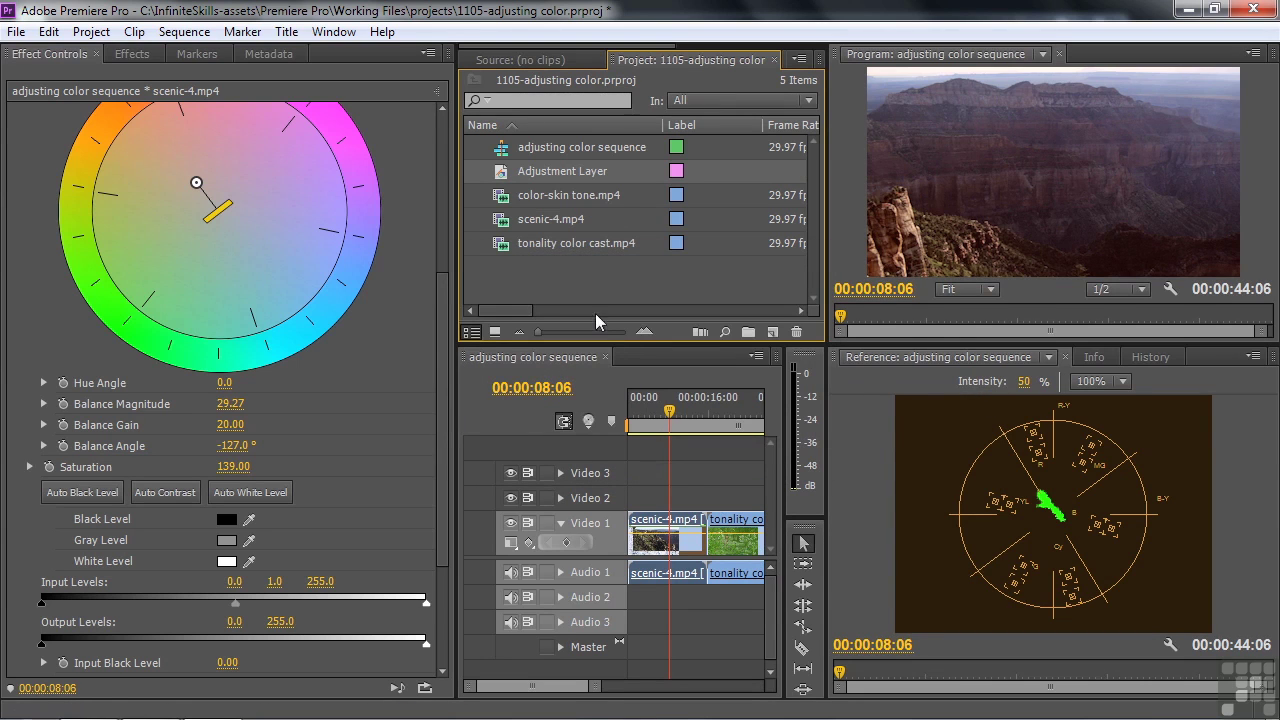
drag(505, 176, 643, 498)
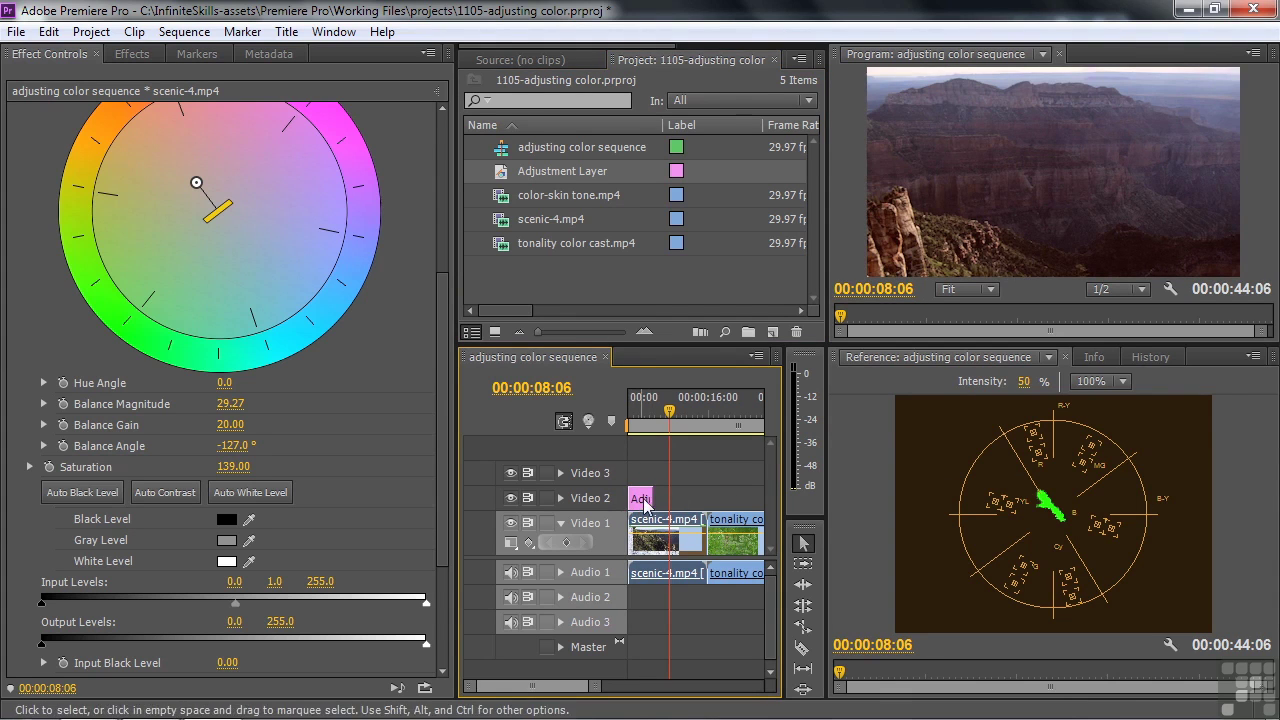
Extend the adjustment layer to the end of scenic-4.mp4 and copy that clip's Luma Curve and Fast Color Corrector effects
drag(640, 497, 697, 505)
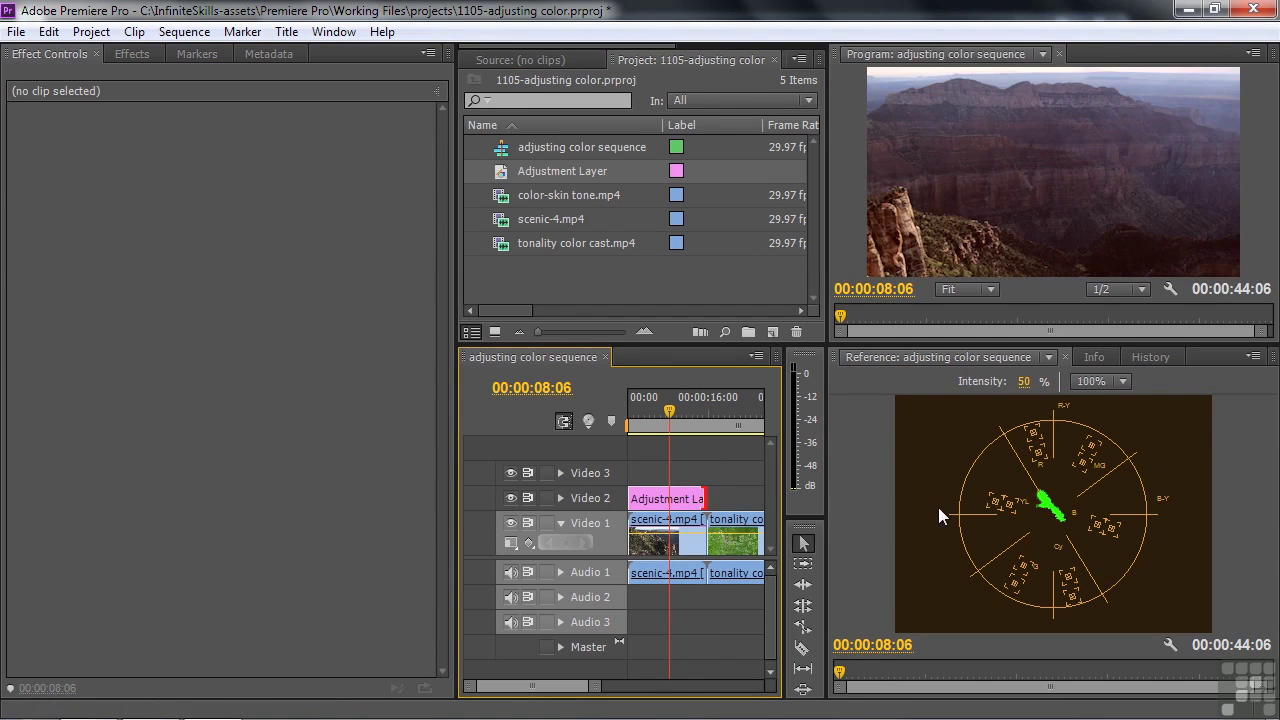
click(666, 528)
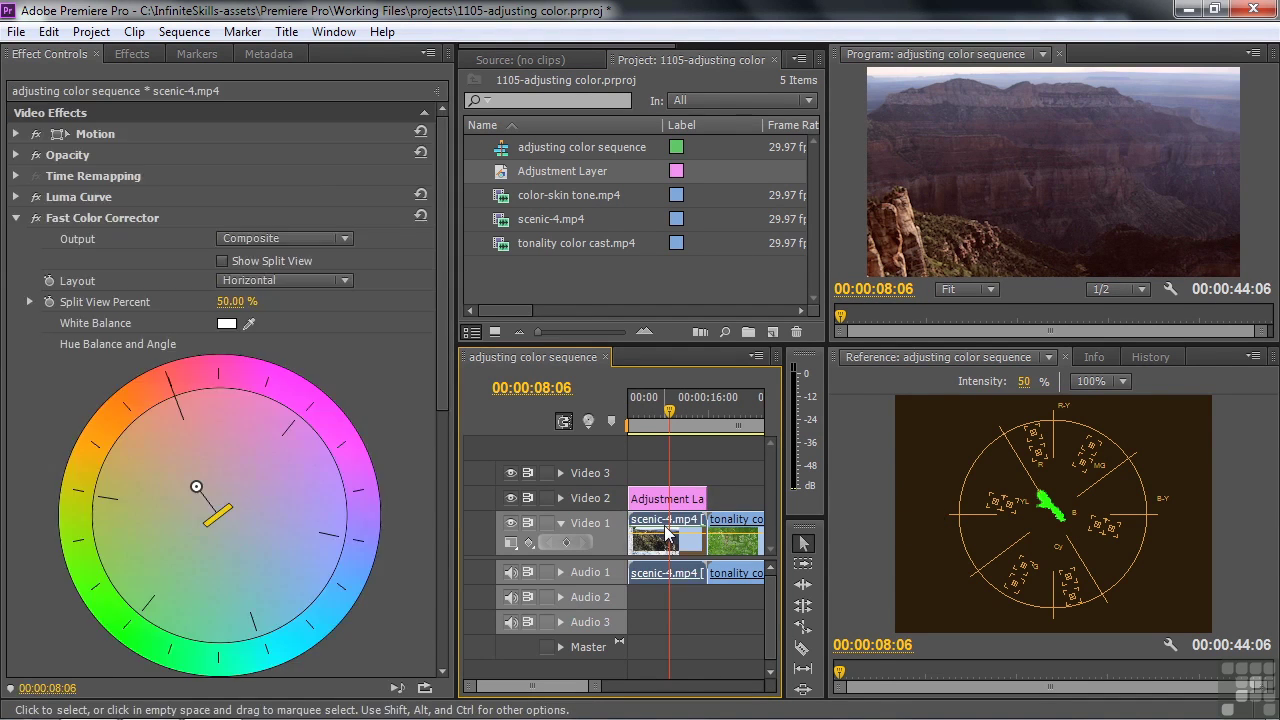
click(54, 221)
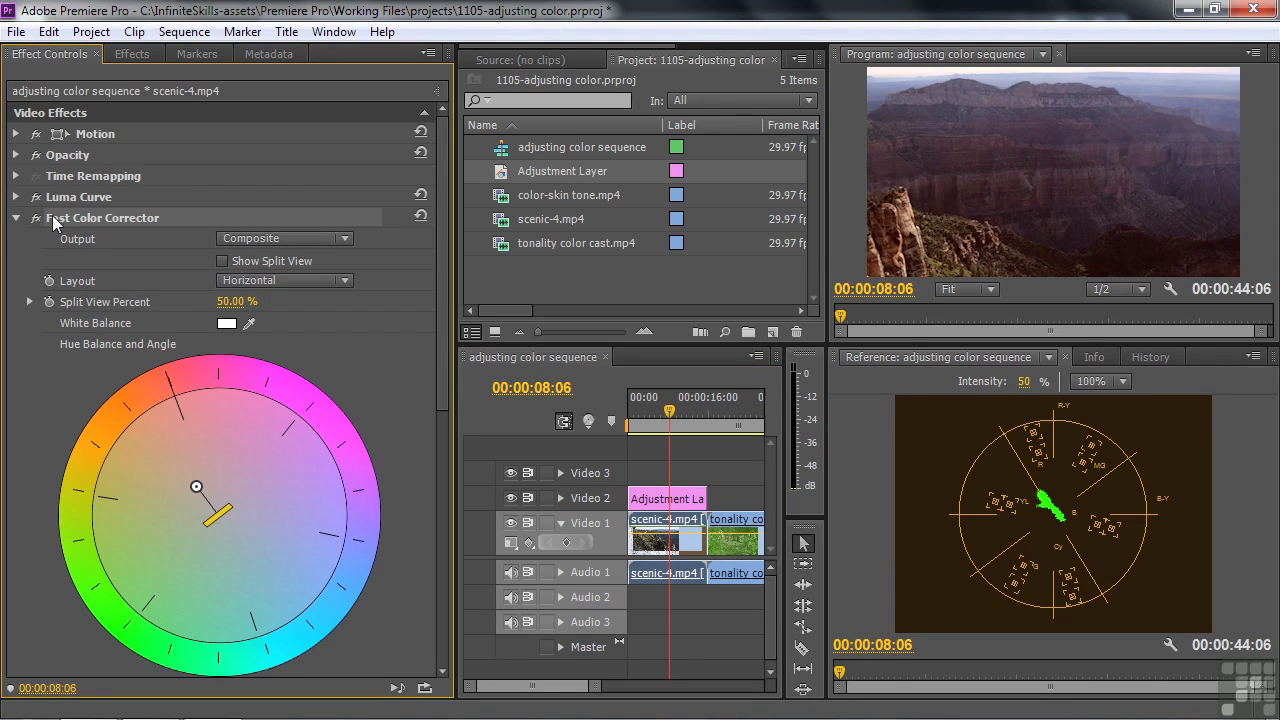
ctrl+click(58, 202)
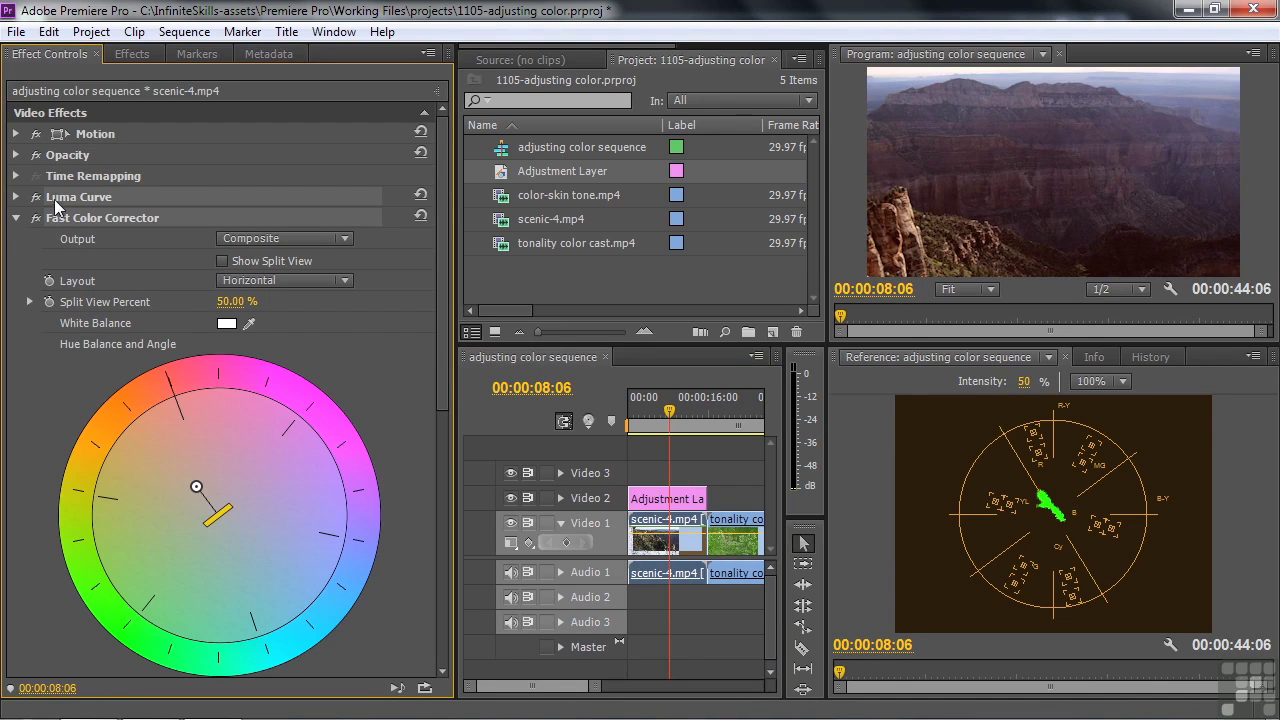
right_click(164, 212)
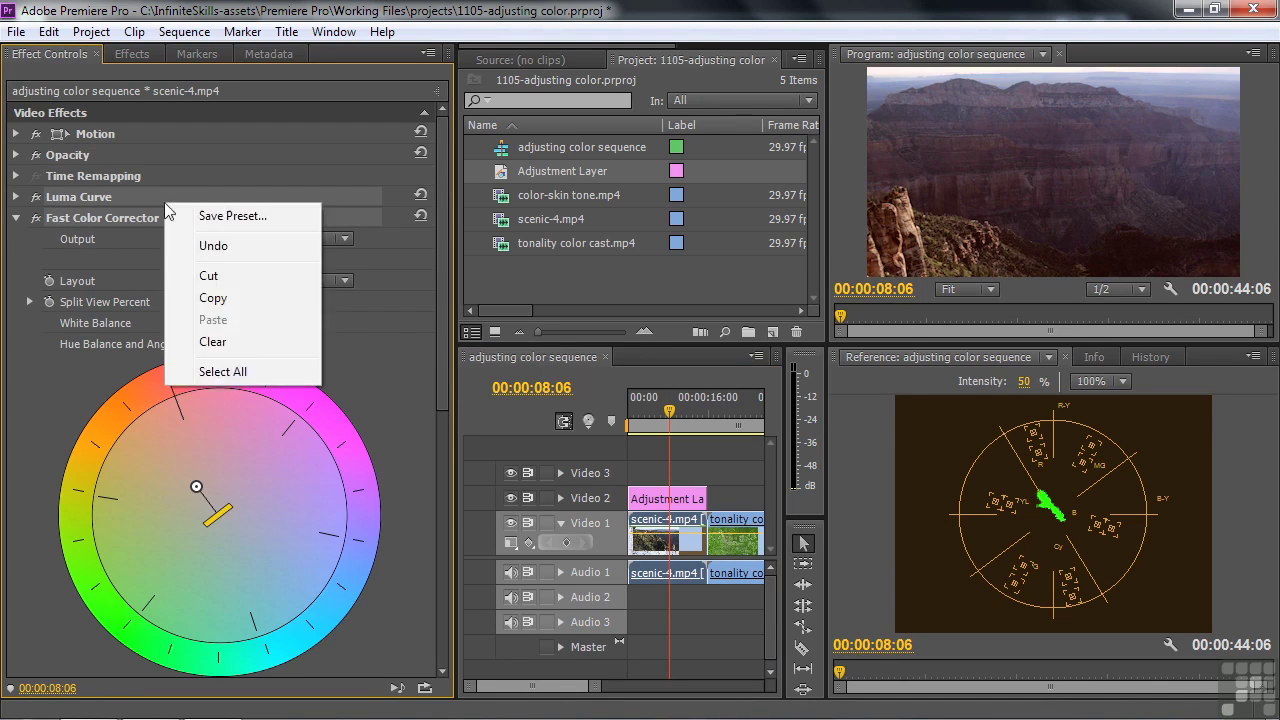
click(226, 299)
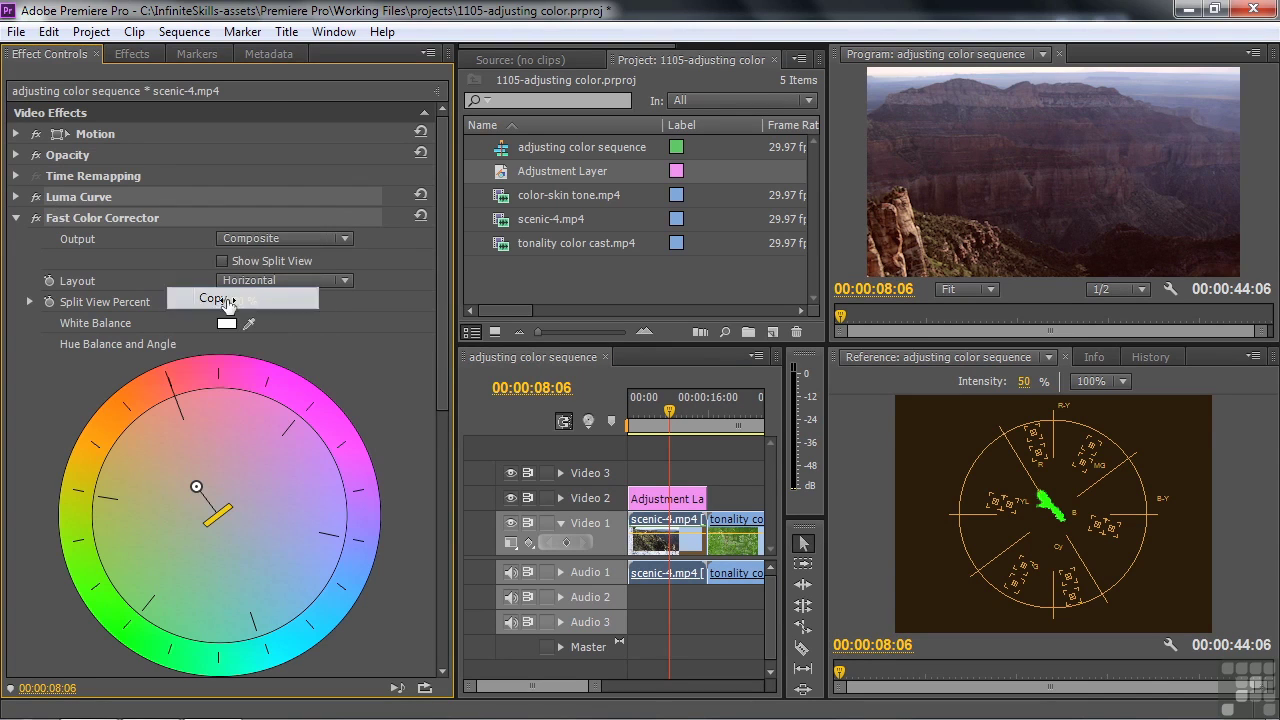
Disable the Fast Color Corrector and Luma Curve effects on scenic-4.mp4
click(667, 503)
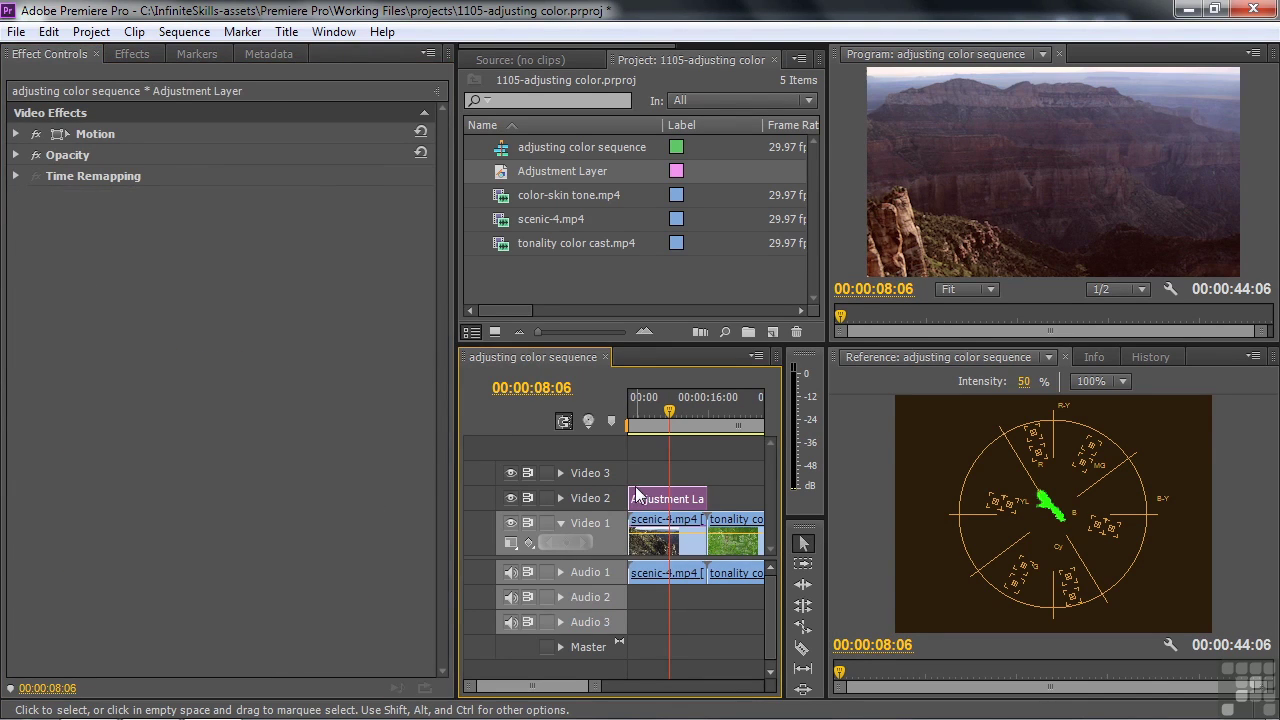
click(656, 543)
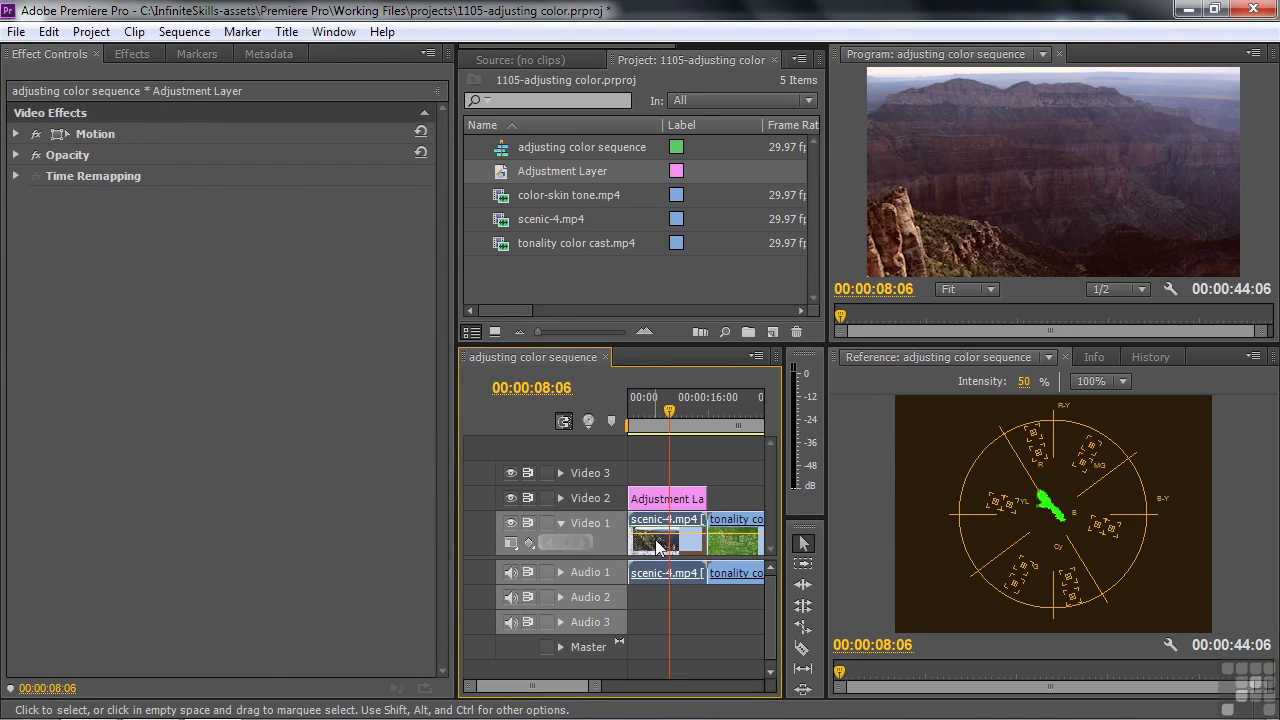
click(37, 218)
click(37, 197)
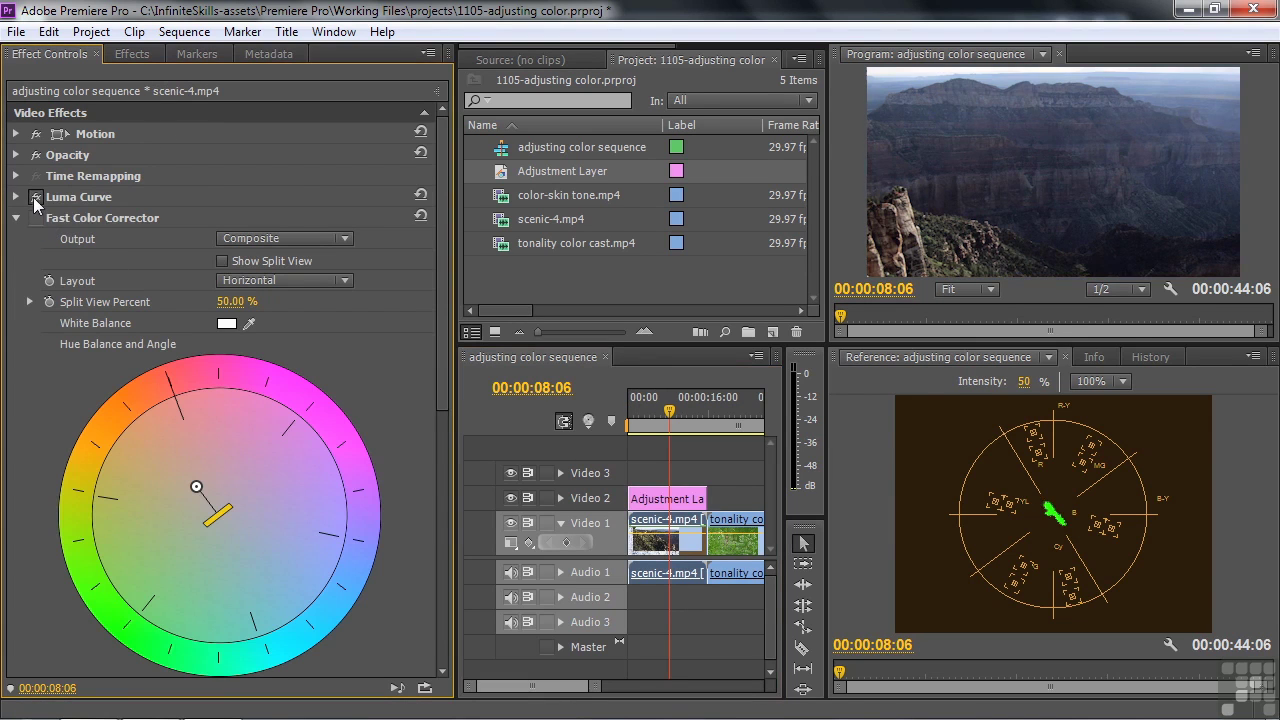
Paste the copied effects onto the adjustment layer and enable its Fast Color Corrector and Luma Curve
click(650, 500)
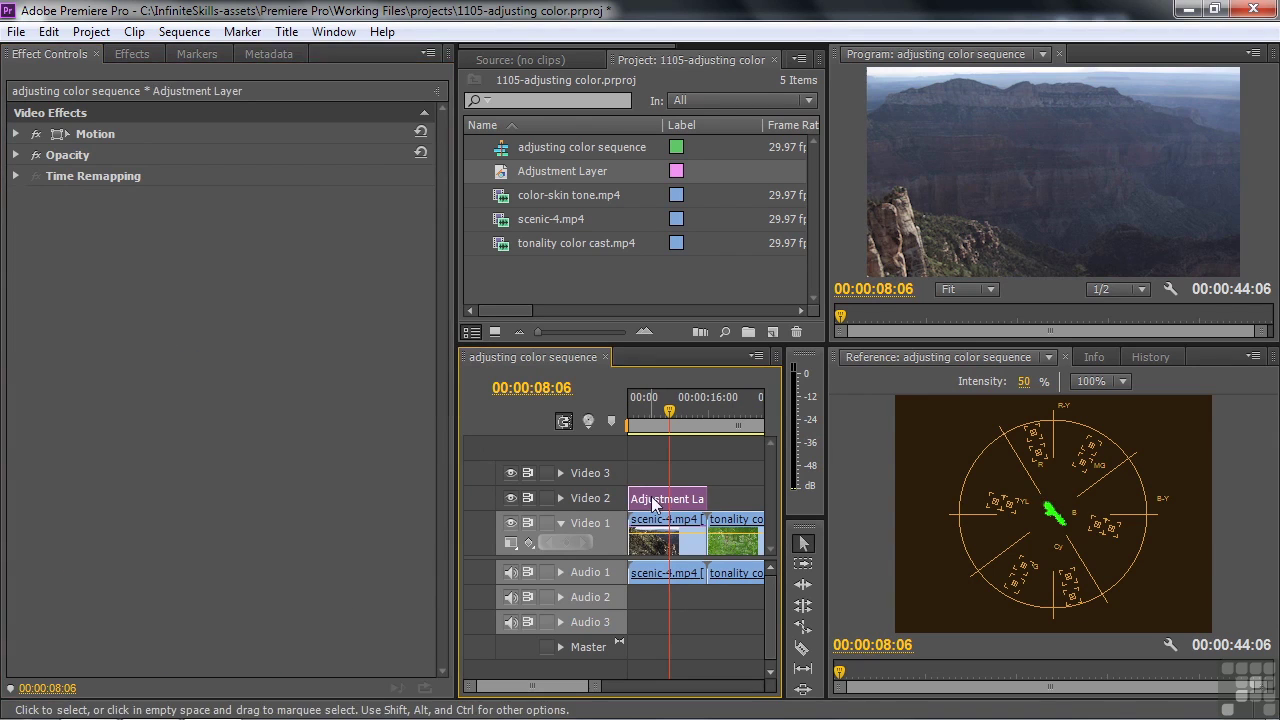
right_click(198, 272)
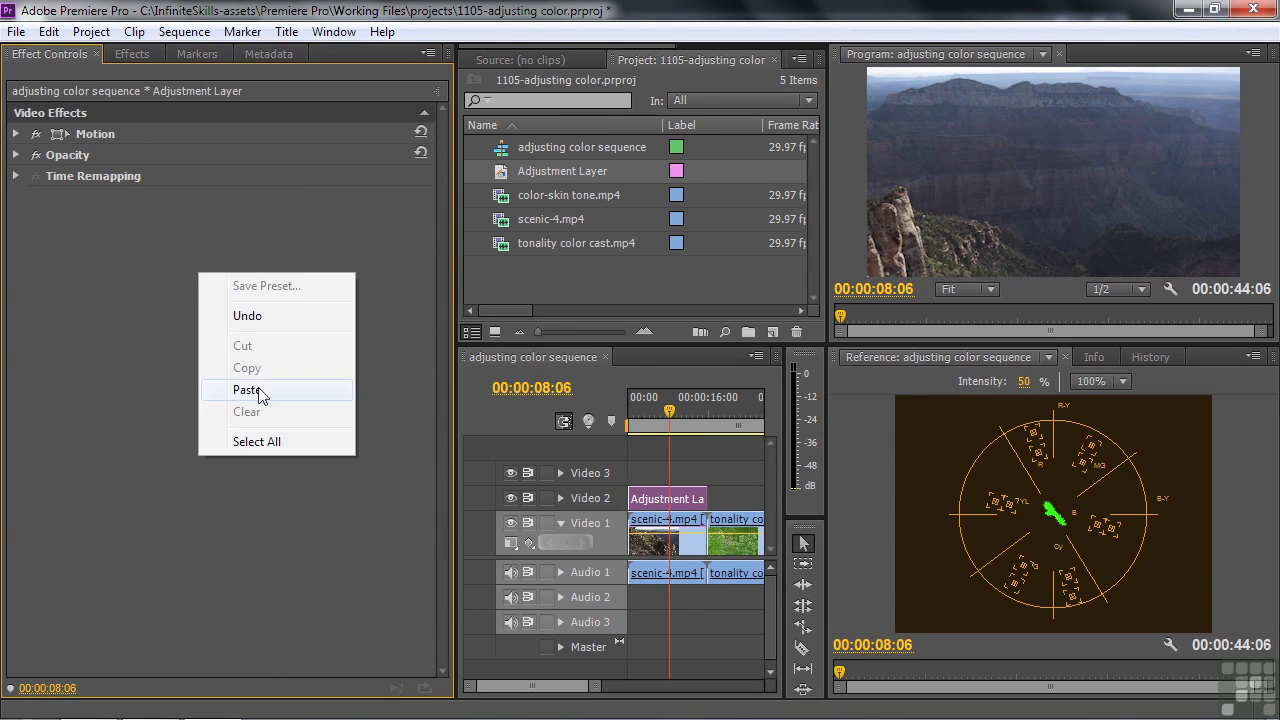
click(258, 390)
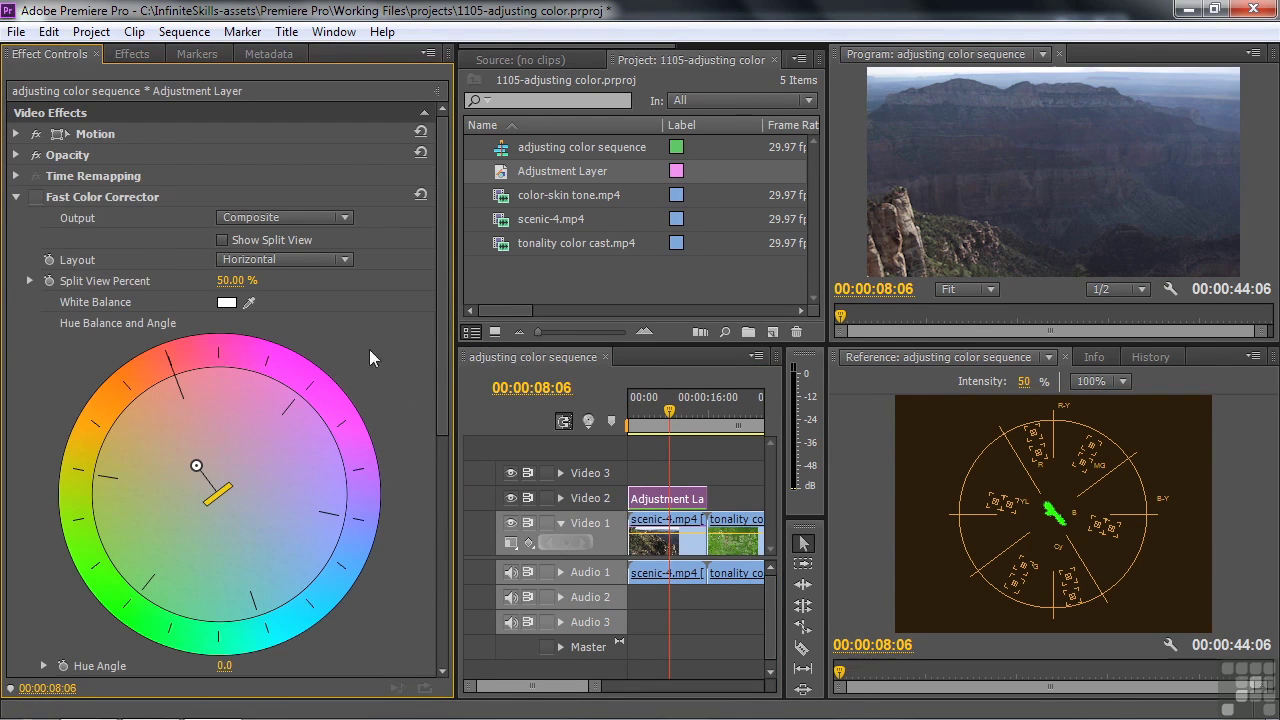
click(36, 197)
drag(437, 229, 464, 504)
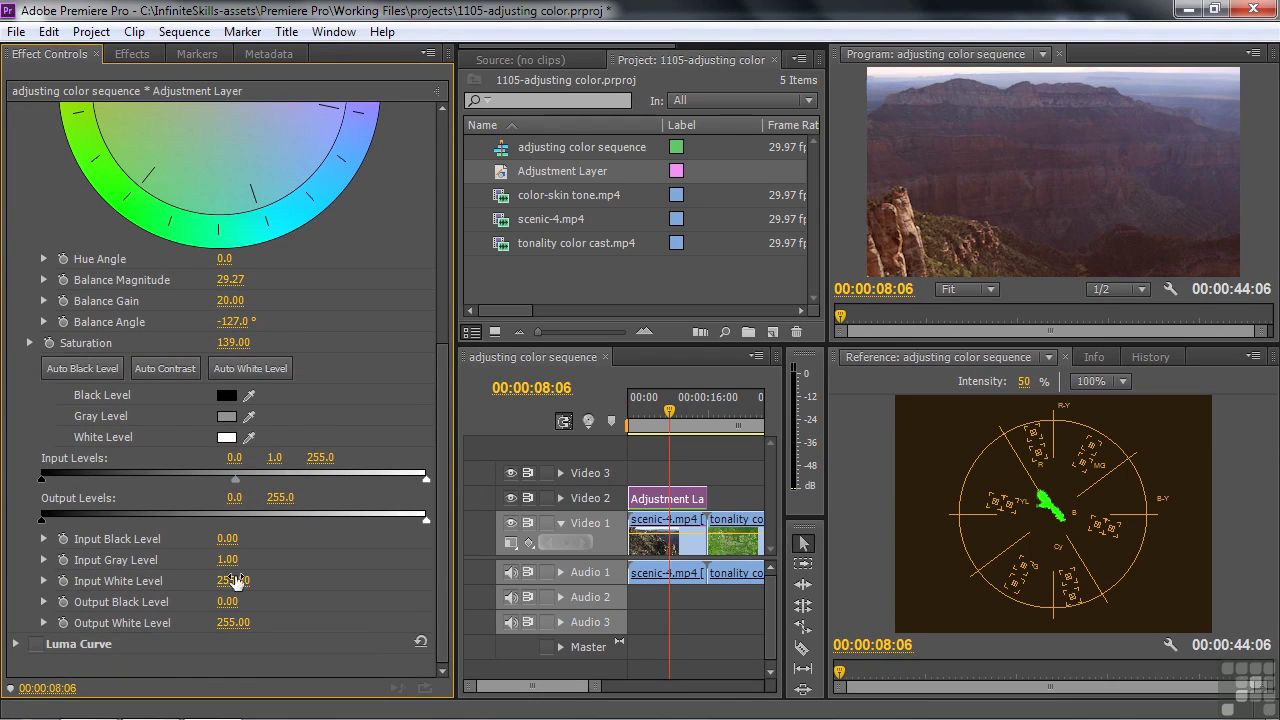
click(37, 645)
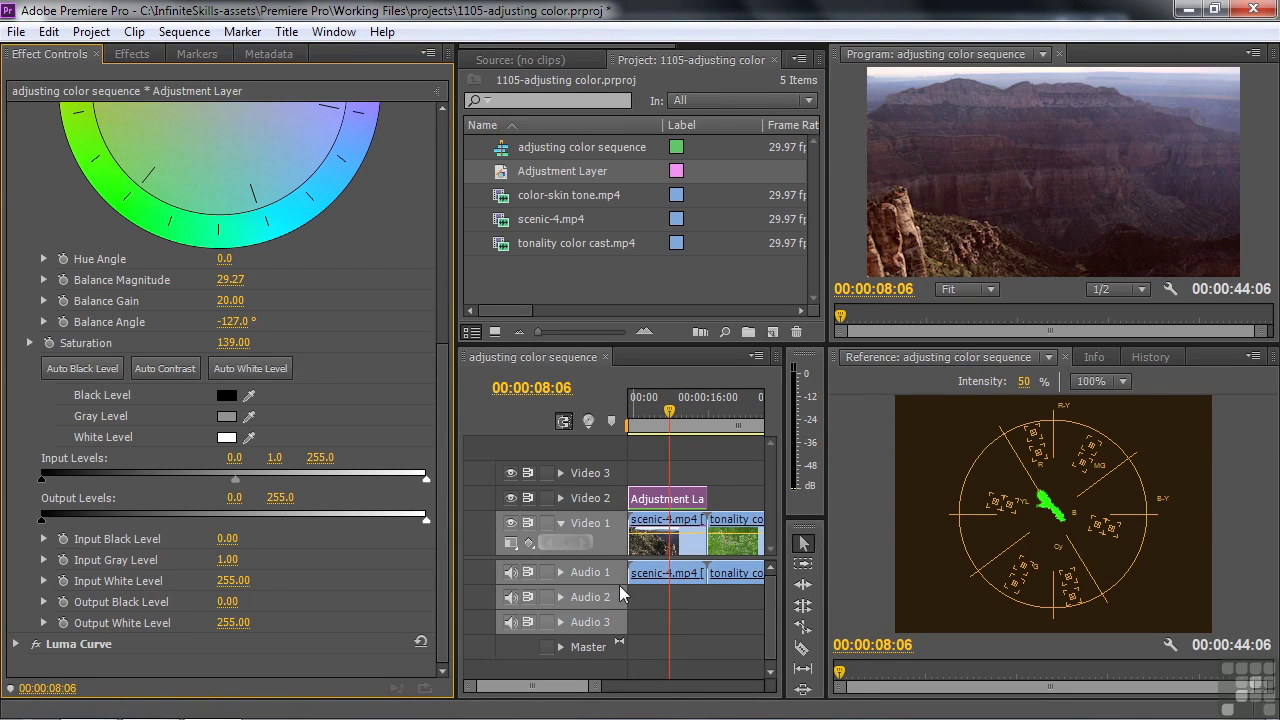
Move the playhead to 00:00:18:29 and add the Luma Curve effect to tonality color cast.mp4
key(Down)
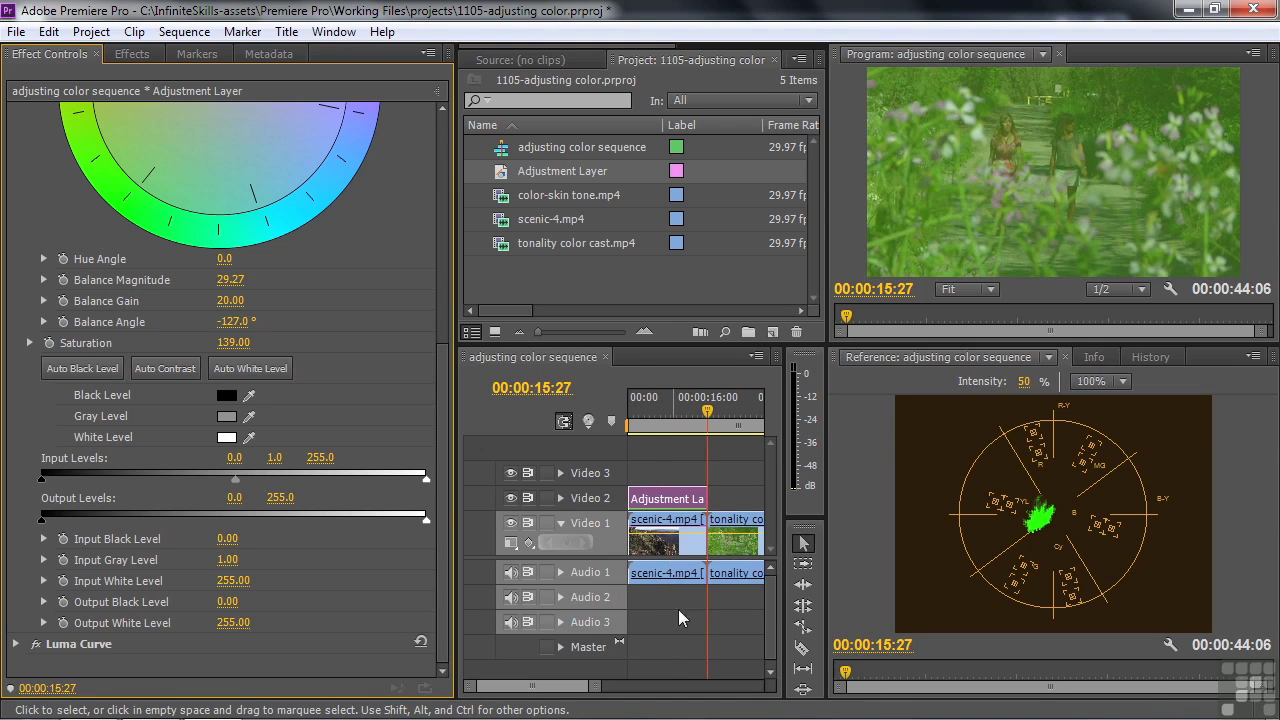
drag(715, 426, 729, 427)
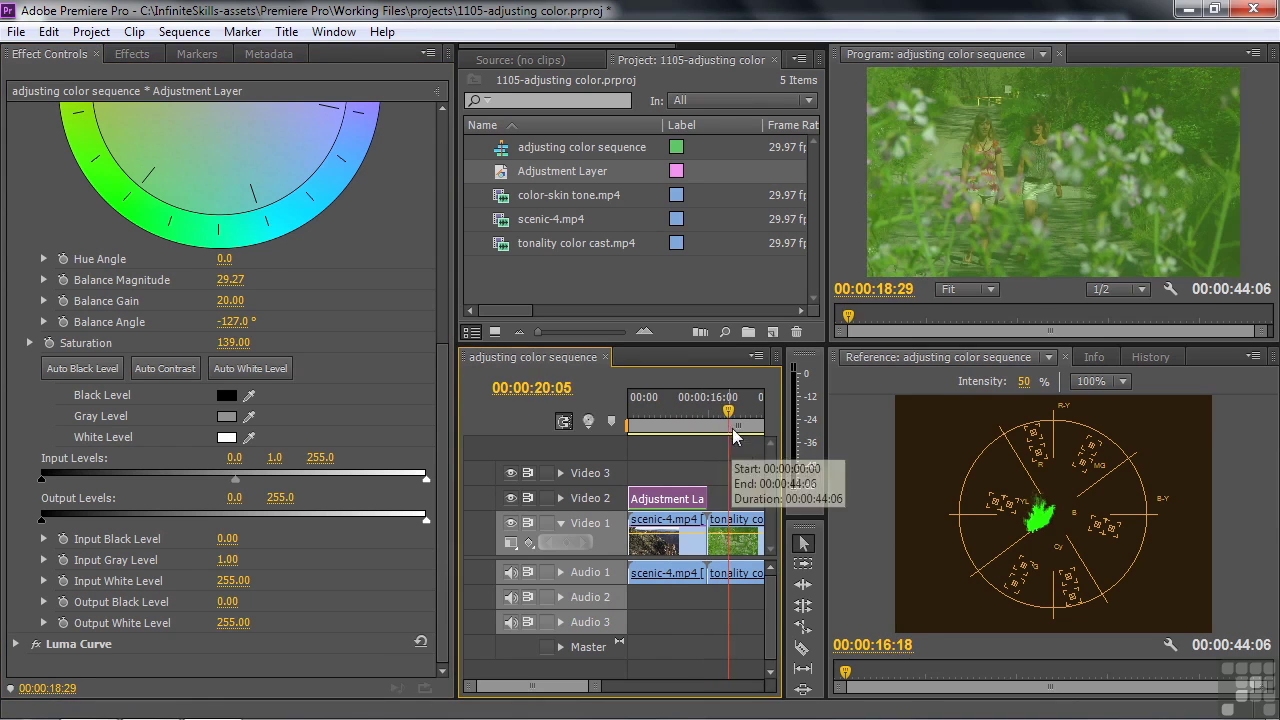
click(733, 530)
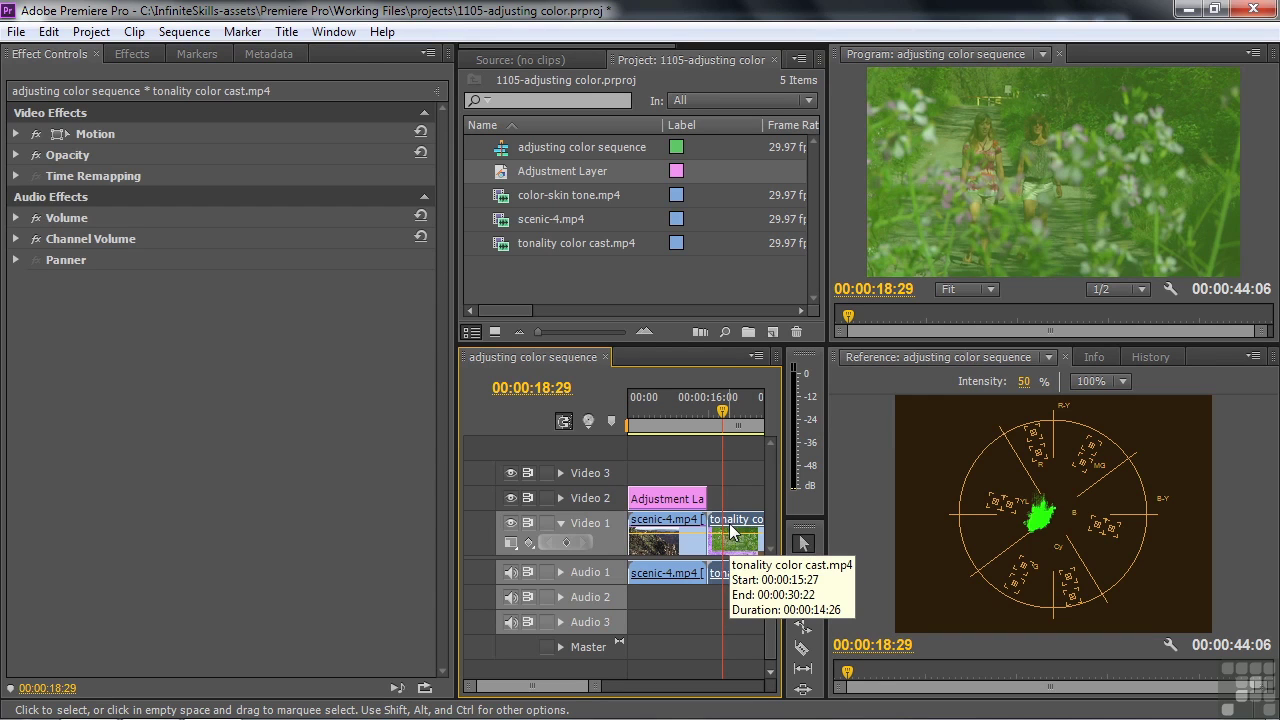
click(132, 54)
click(36, 302)
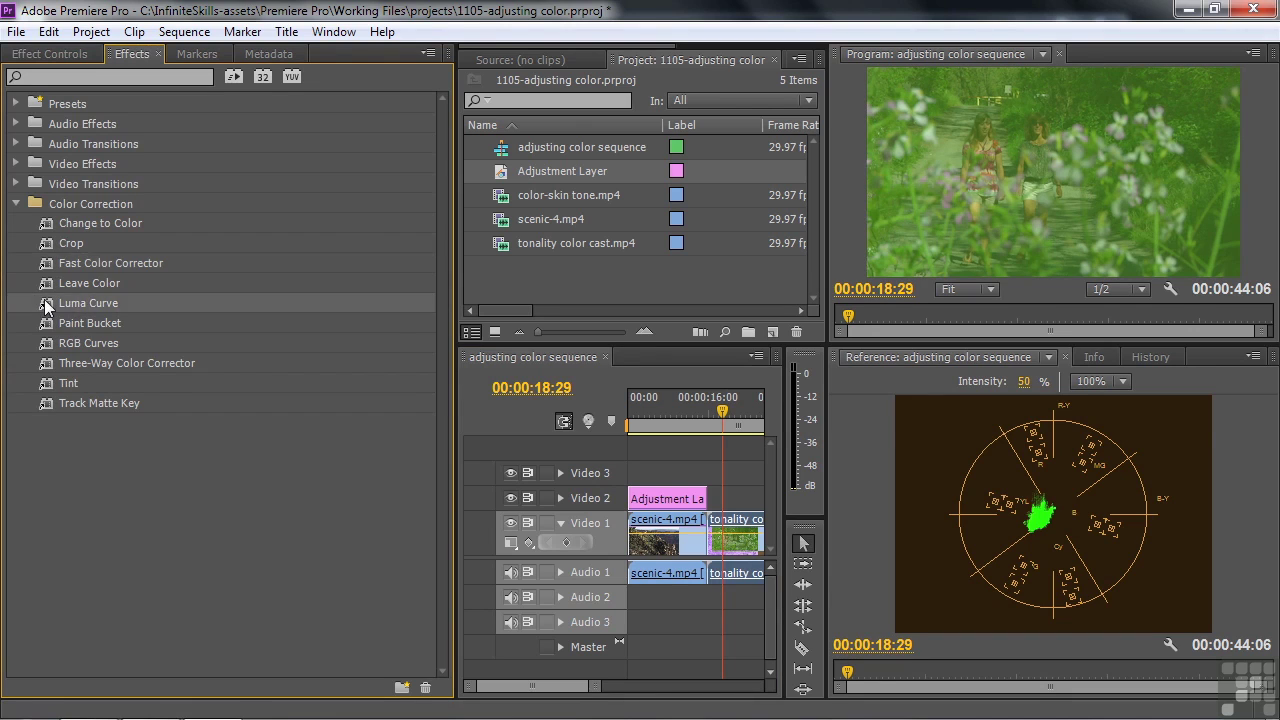
click(55, 54)
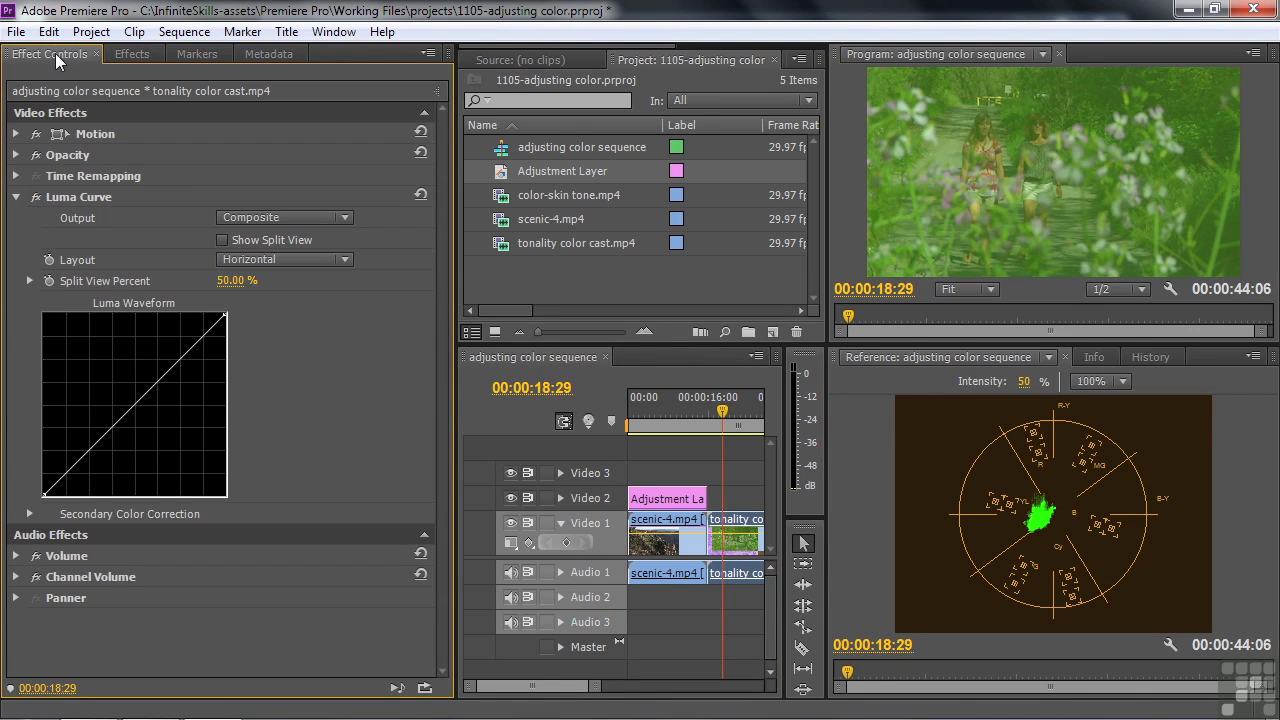
Switch the reference monitor to the luma waveform and move the Luma Curve's black and white endpoints inward to fill the tonal range
click(1260, 358)
click(1100, 418)
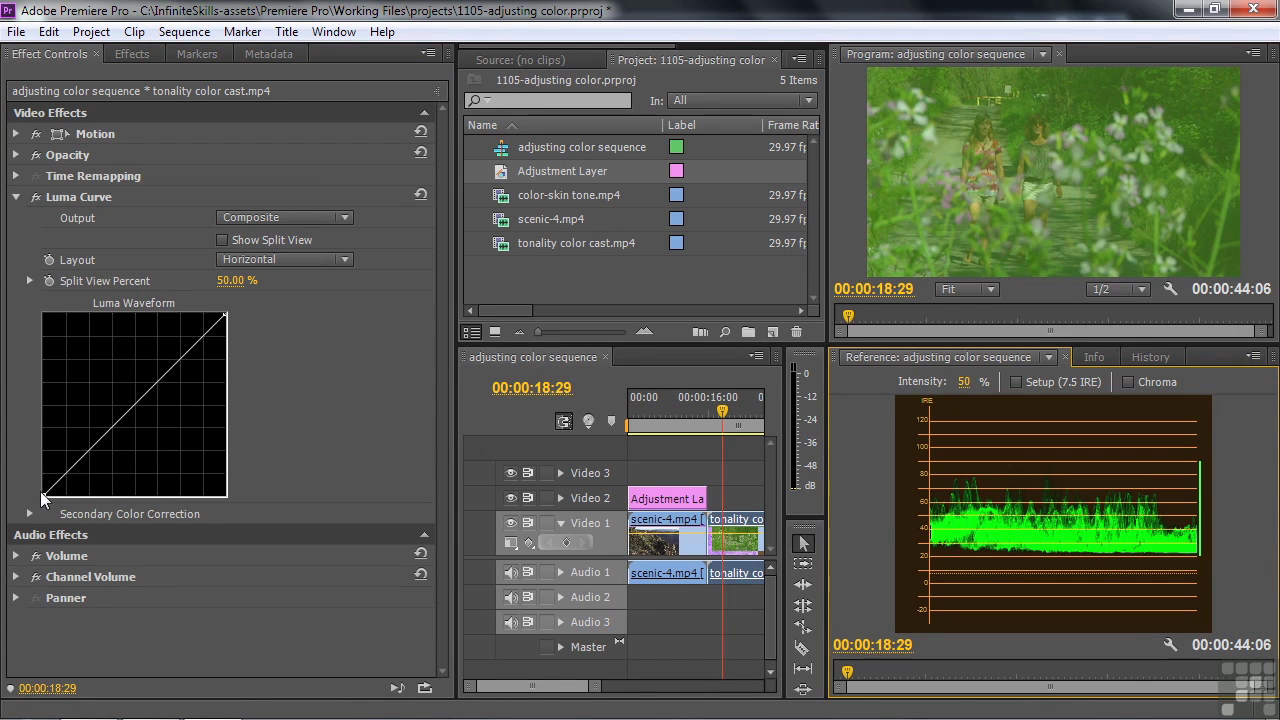
drag(44, 496, 82, 524)
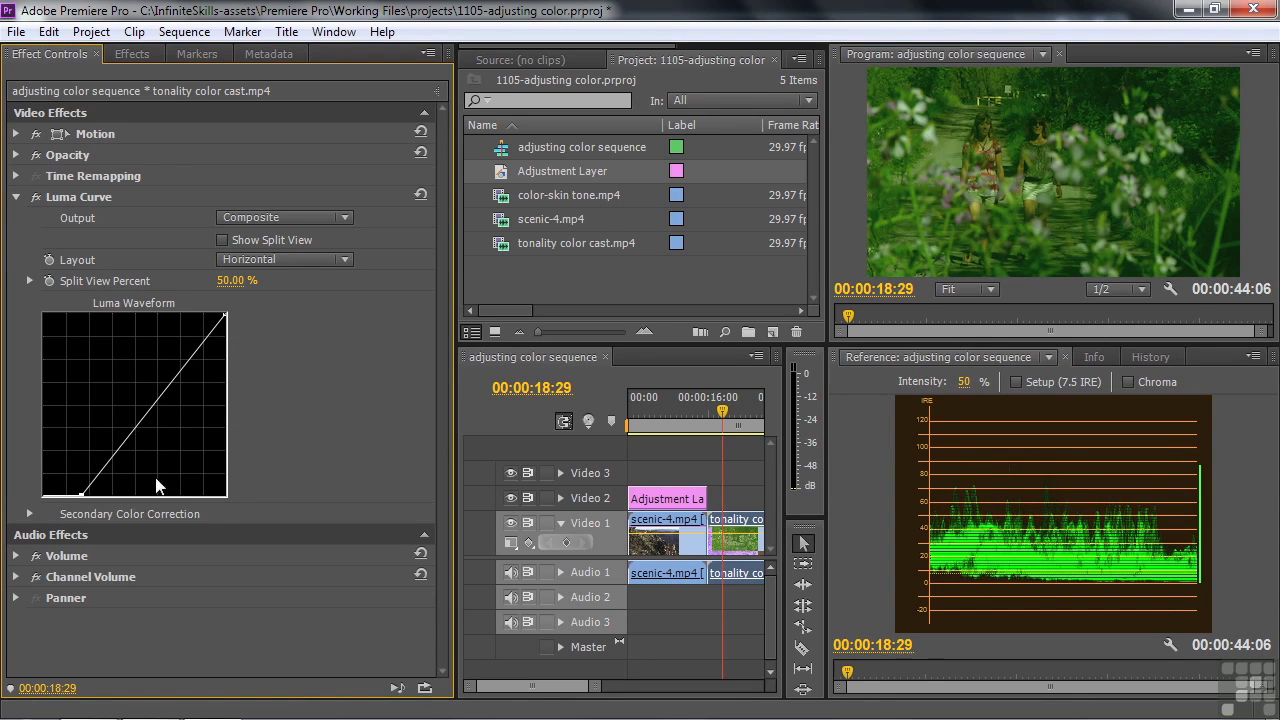
drag(227, 315, 183, 311)
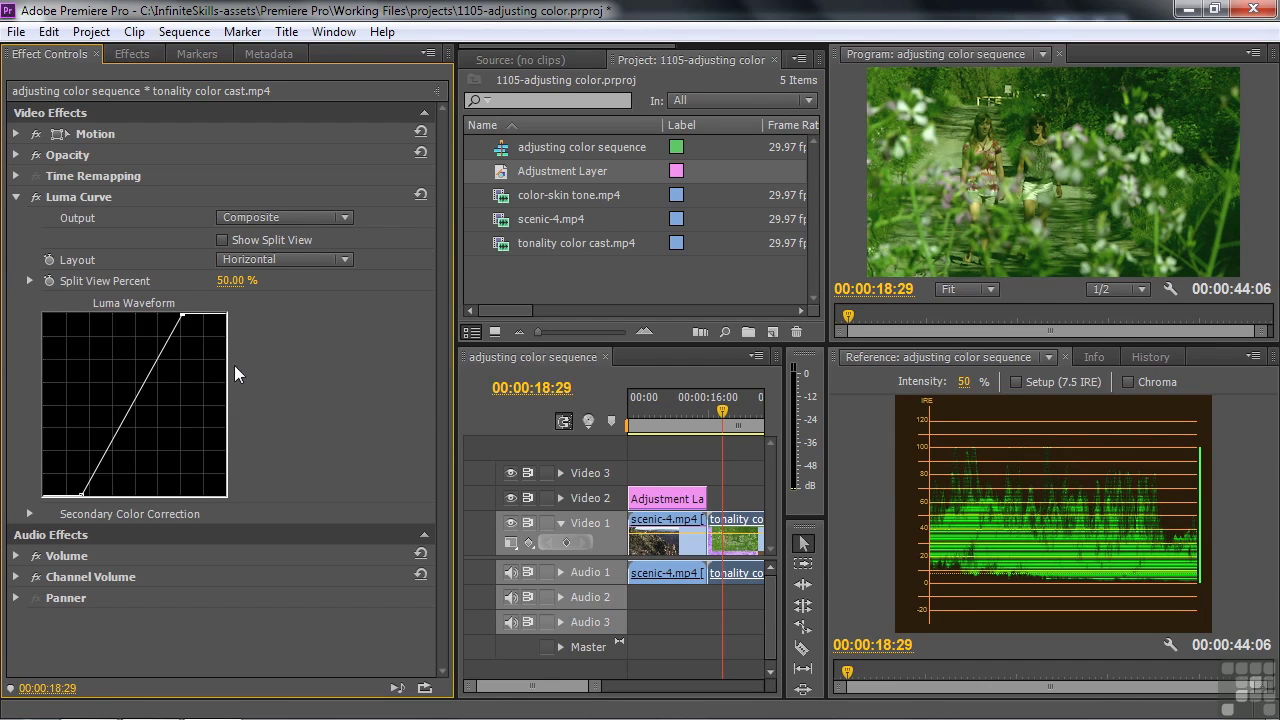
Shape the Luma Curve into a gentle S with highlight, shadow and midtone points, and collapse its settings
drag(168, 341, 164, 338)
drag(98, 463, 98, 470)
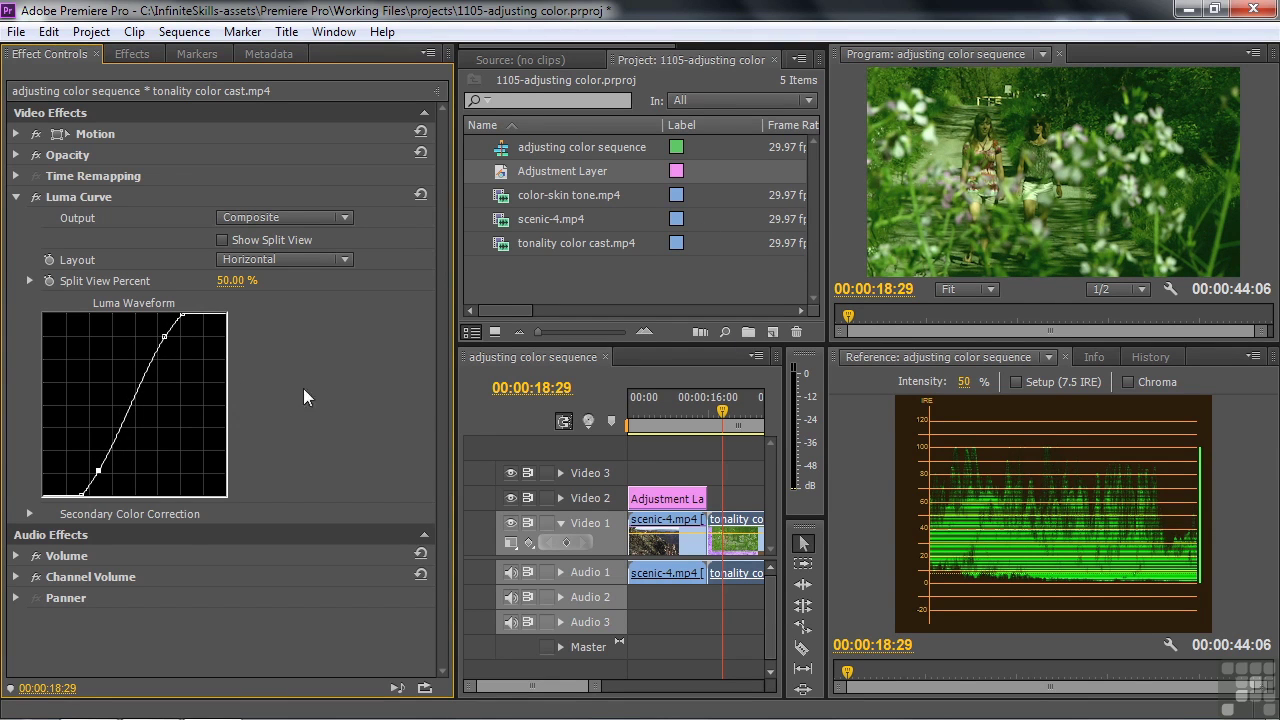
drag(141, 402, 137, 408)
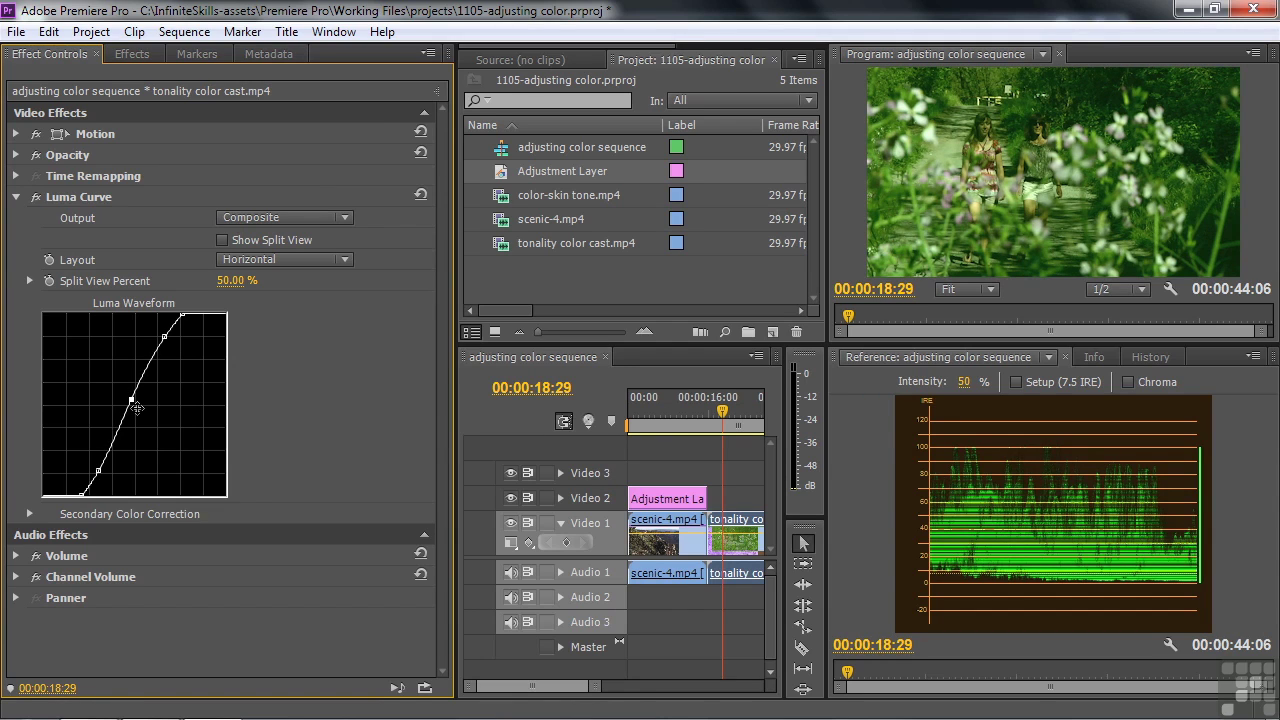
click(17, 197)
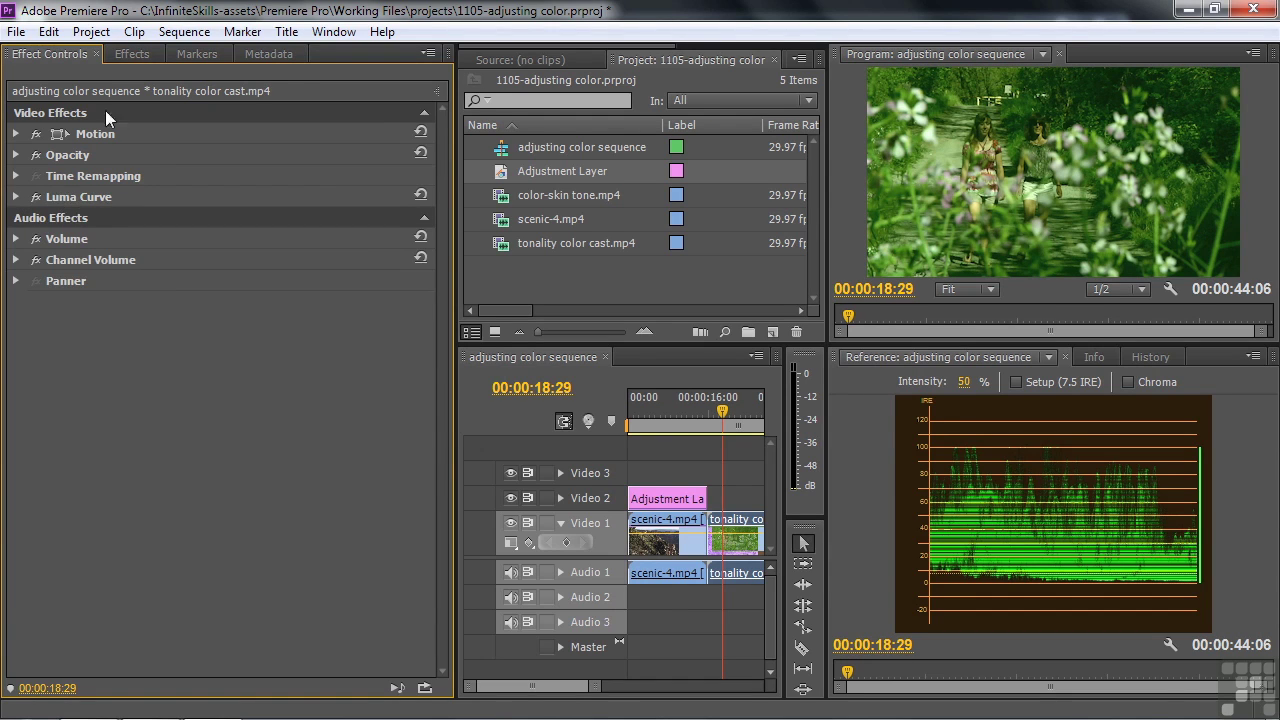
Add the Fast Color Corrector effect to tonality color cast.mp4 and switch the reference monitor to Vectorscope
click(130, 54)
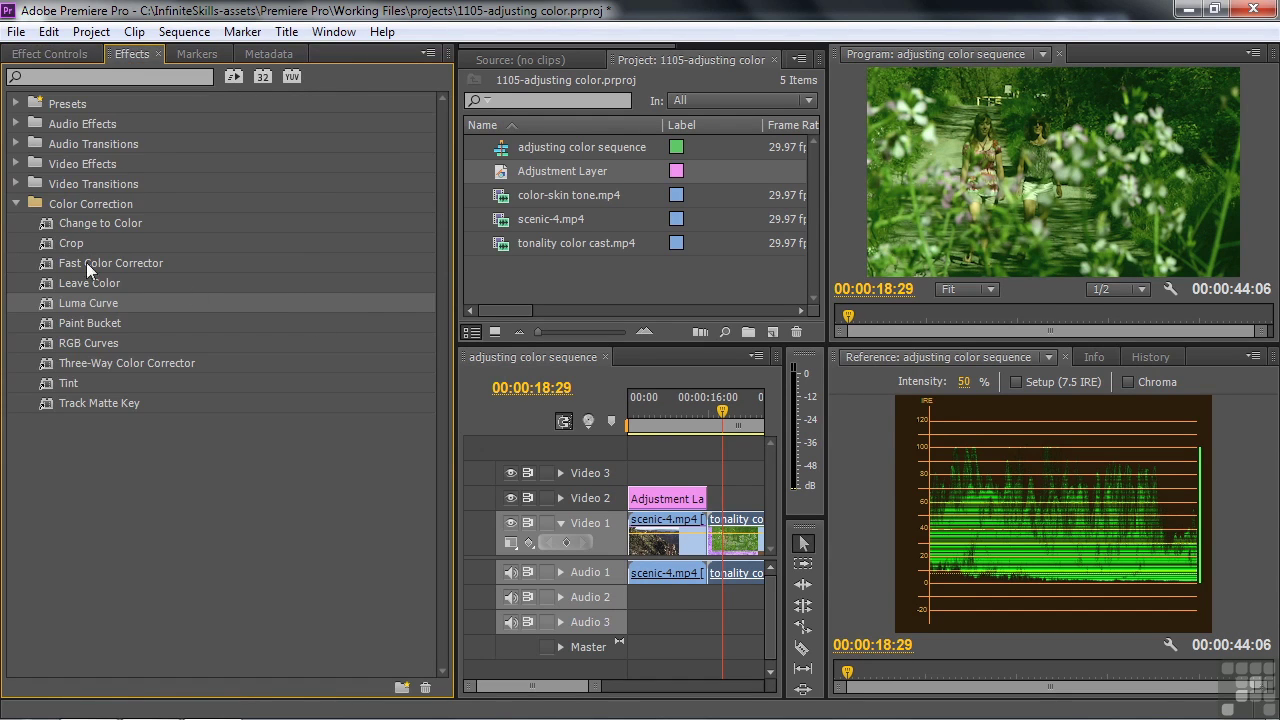
click(58, 263)
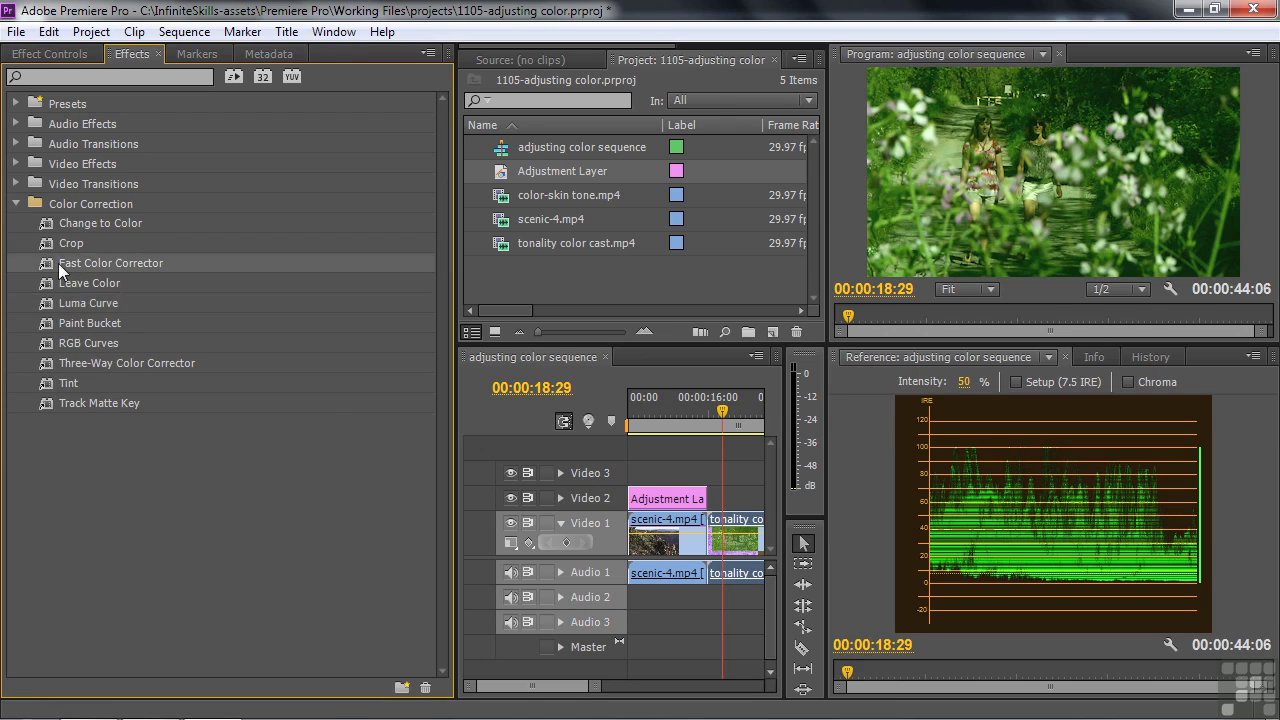
click(52, 57)
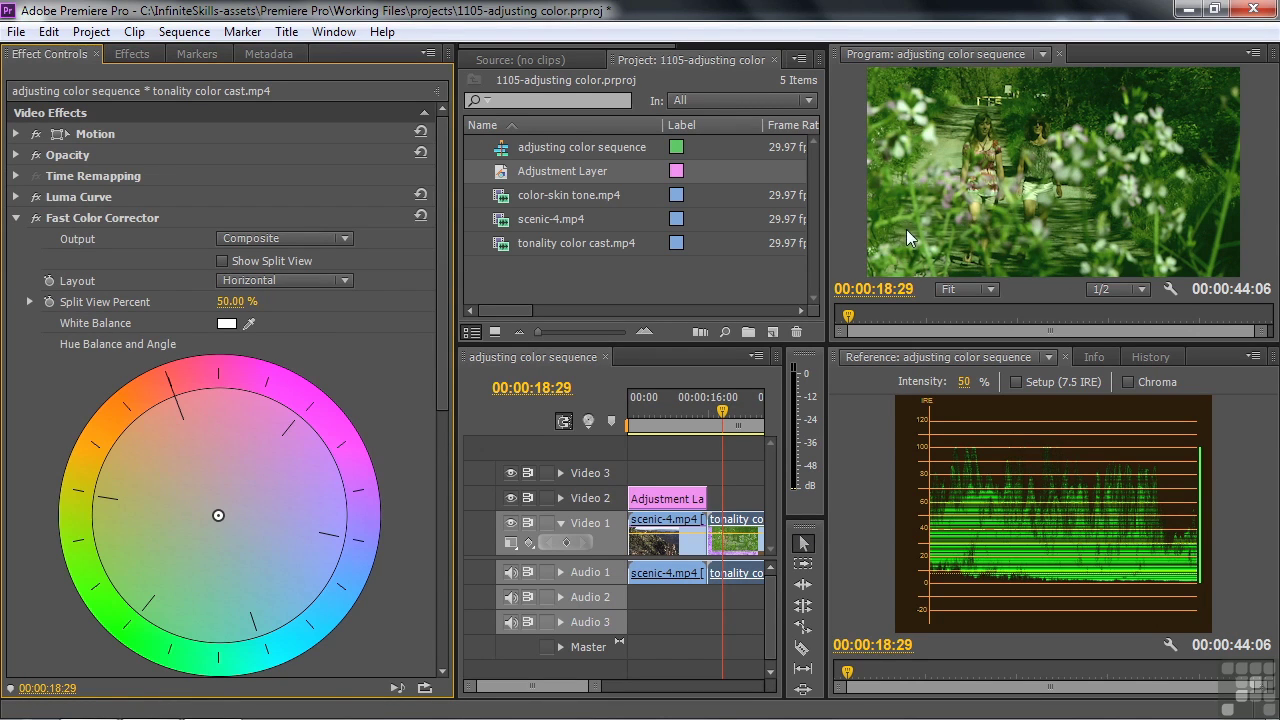
click(1254, 357)
click(1094, 398)
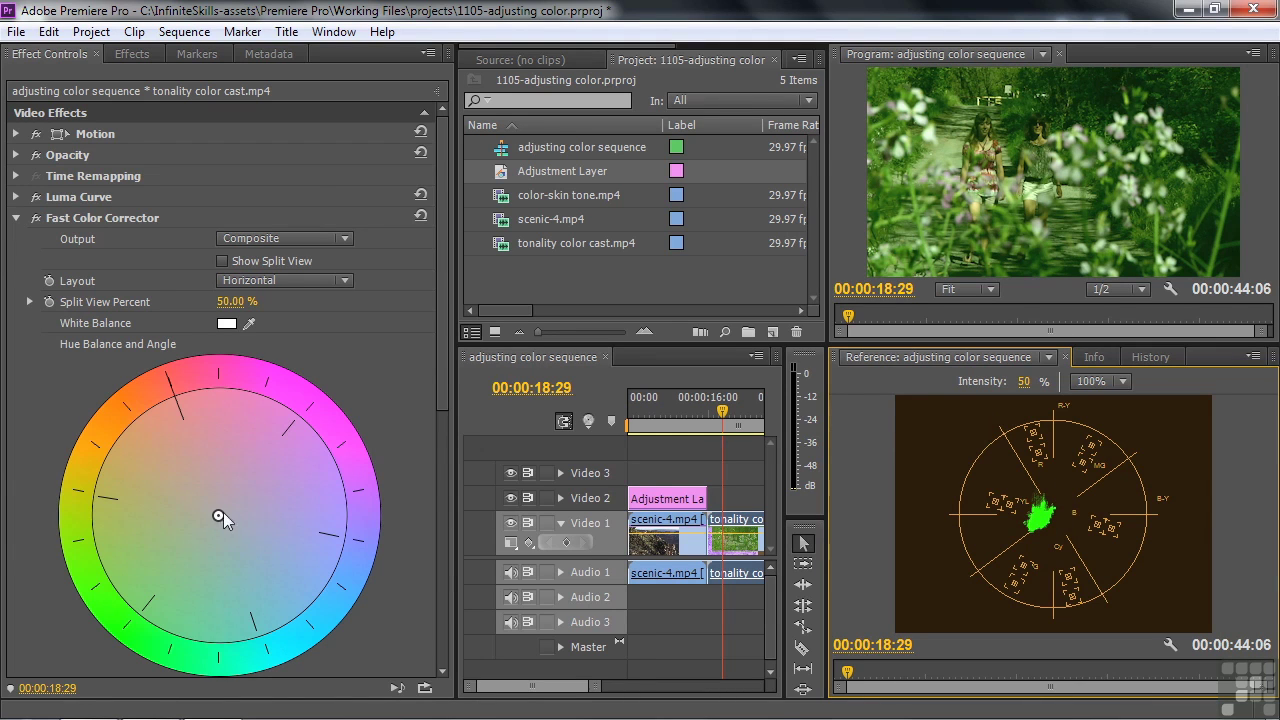
Try shifting the Fast Color Corrector hue balance toward magenta to neutralize the green cast, and reset the effect
drag(218, 514, 299, 477)
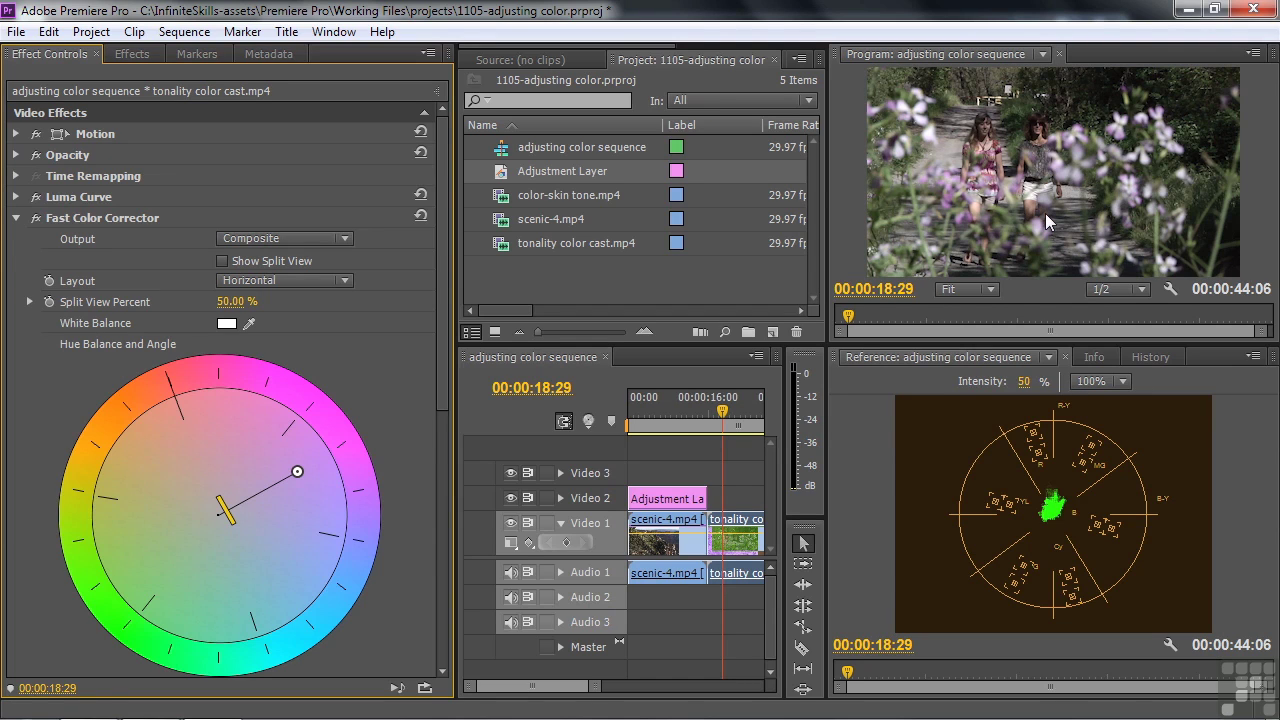
click(420, 216)
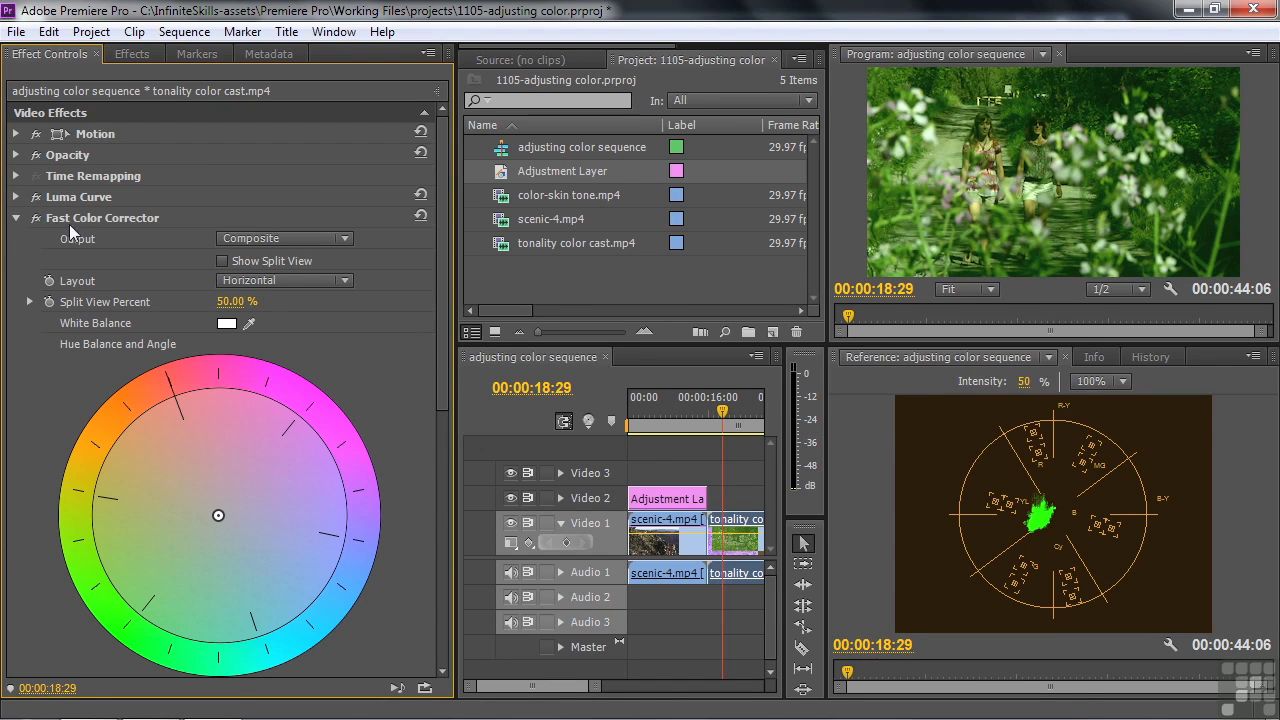
click(16, 218)
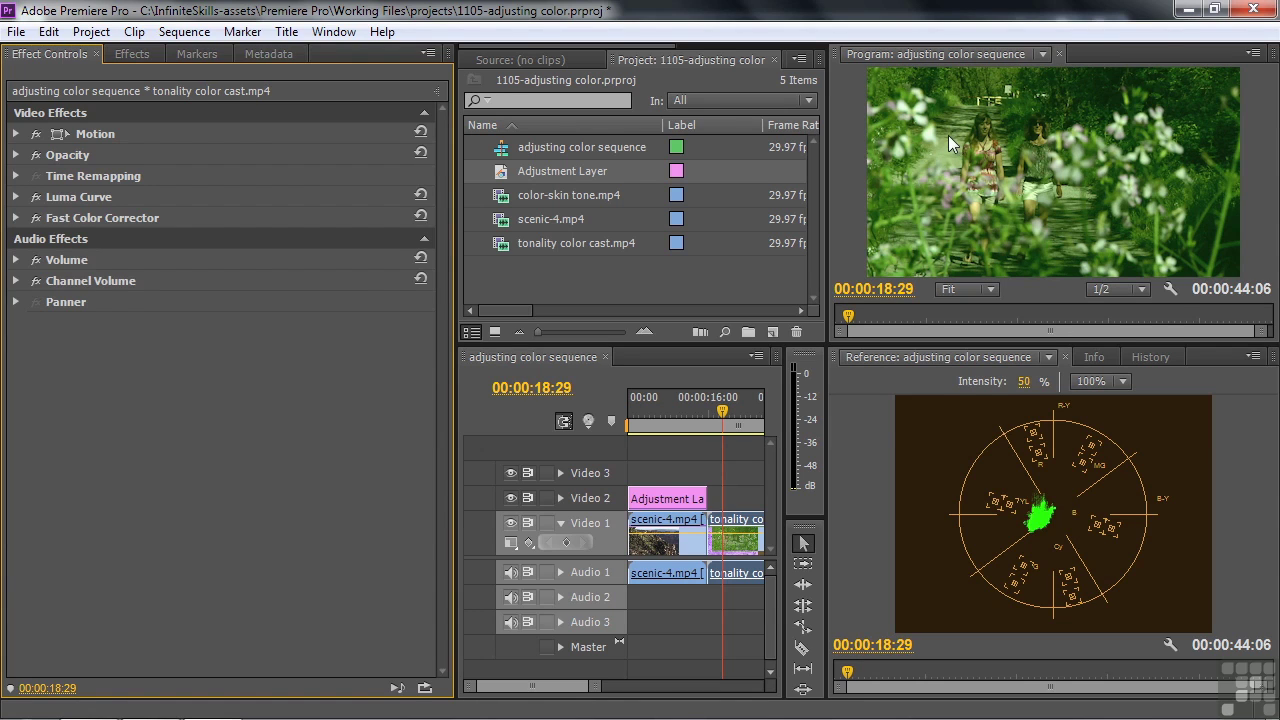
Add Crop to tonality color cast.mp4 and isolate a small patch of the path: left 19.6%, top 31.0%, right 74.5%, bottom 52.9%
click(134, 53)
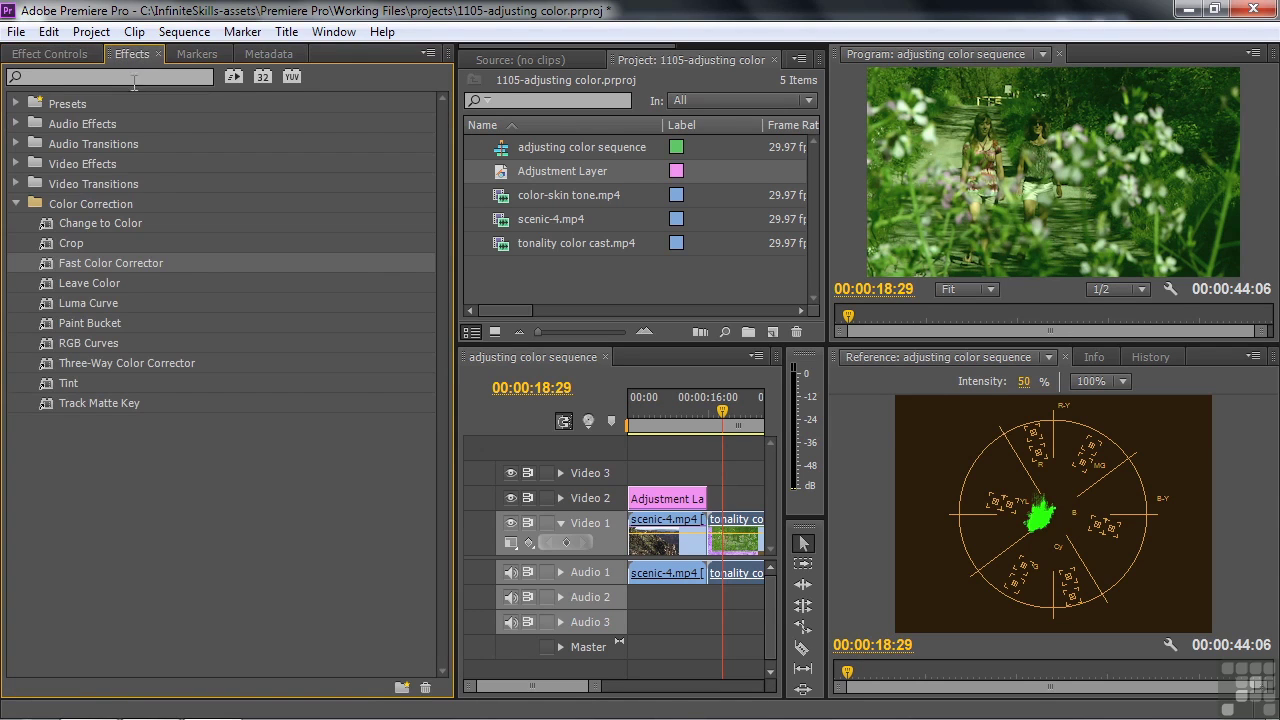
drag(44, 245, 44, 122)
click(62, 242)
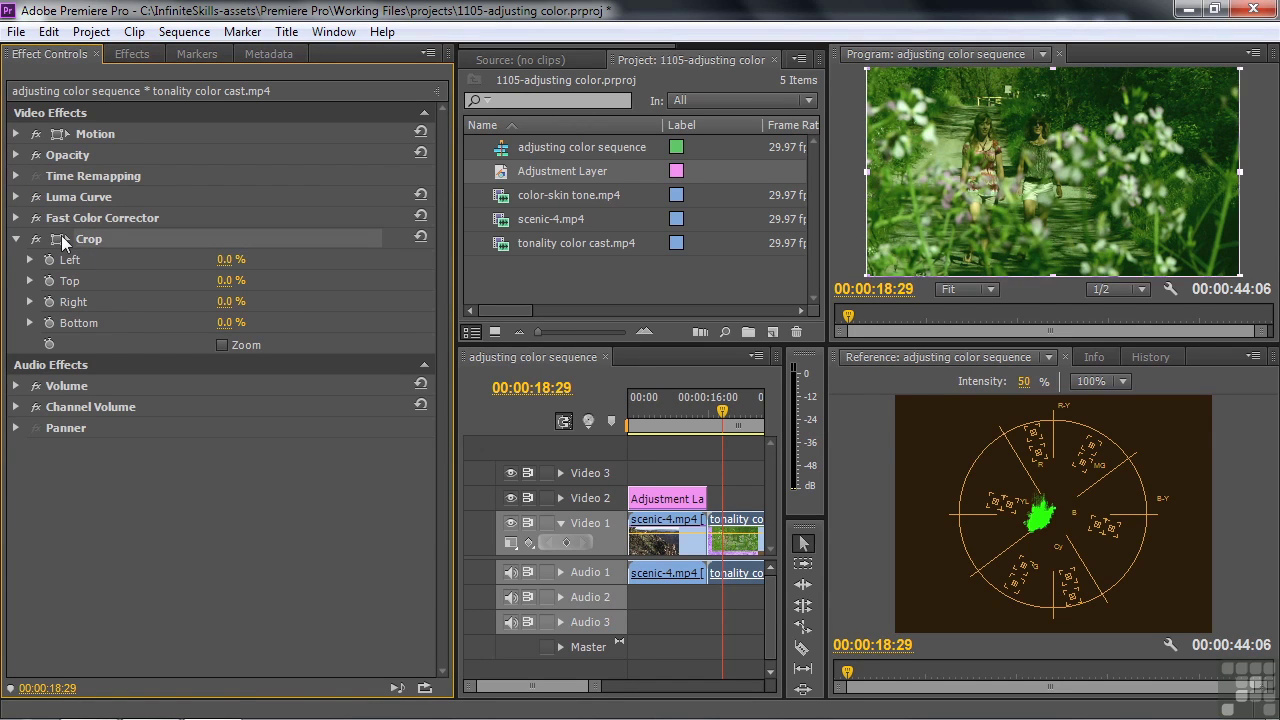
drag(866, 68, 940, 131)
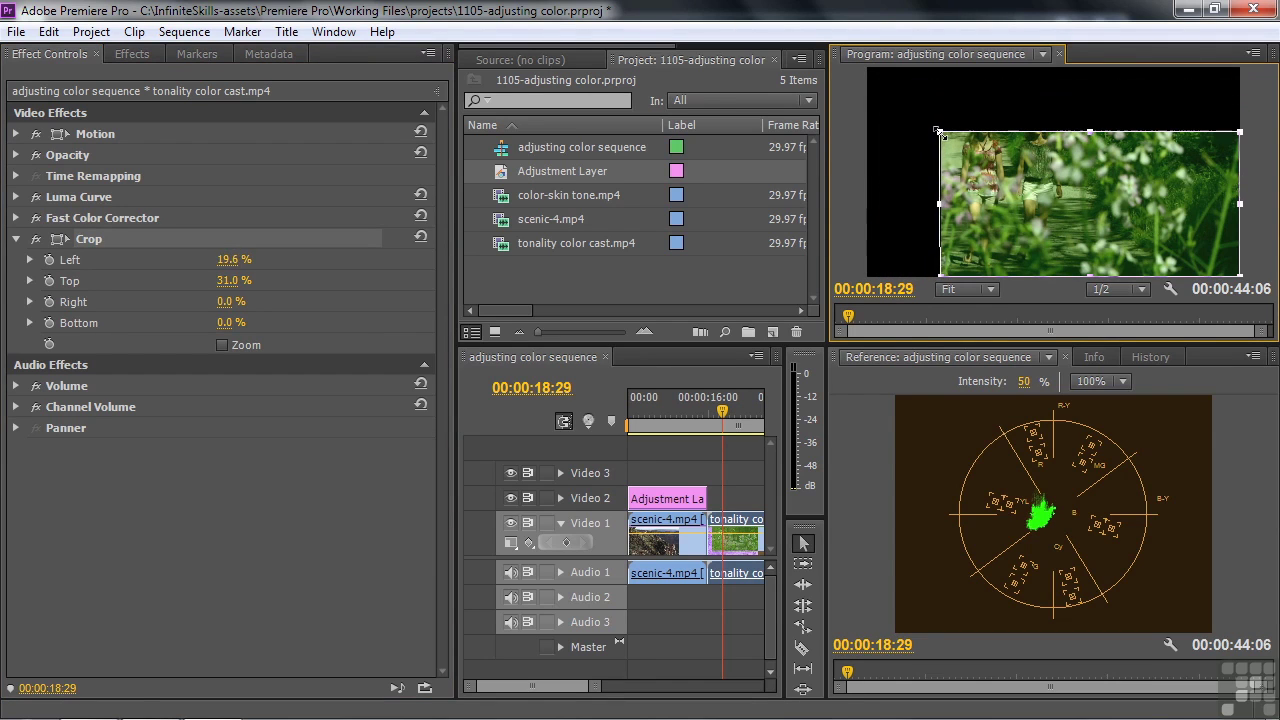
drag(1240, 274, 962, 166)
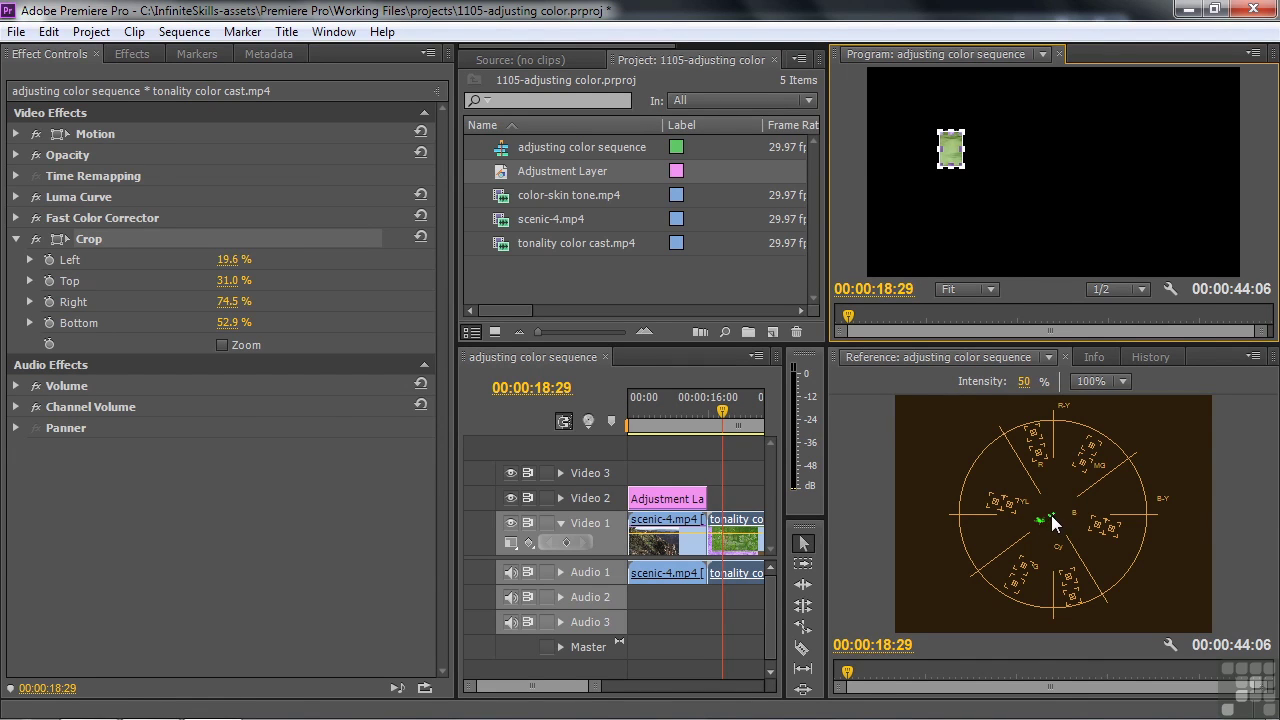
Neutralize the cropped patch with Fast Color Corrector hue balance at magnitude about 73.66 and angle about -19.8°, and turn off Crop
click(17, 218)
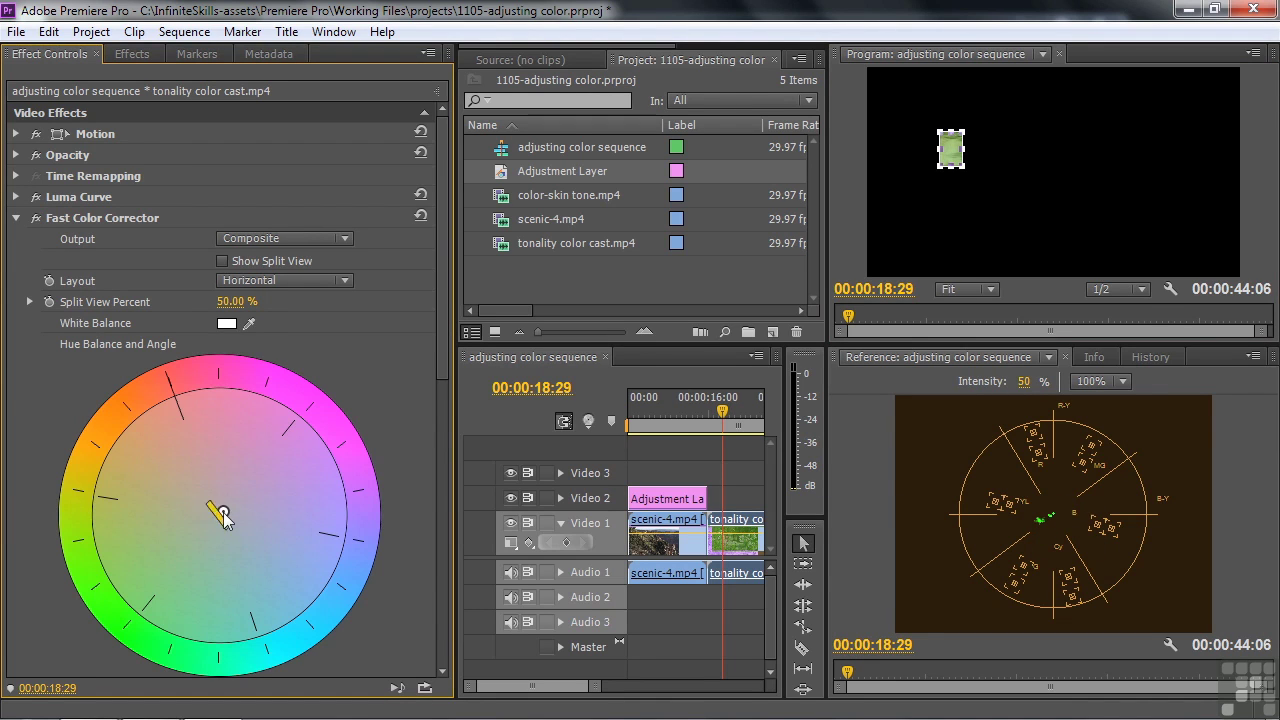
drag(229, 511, 302, 490)
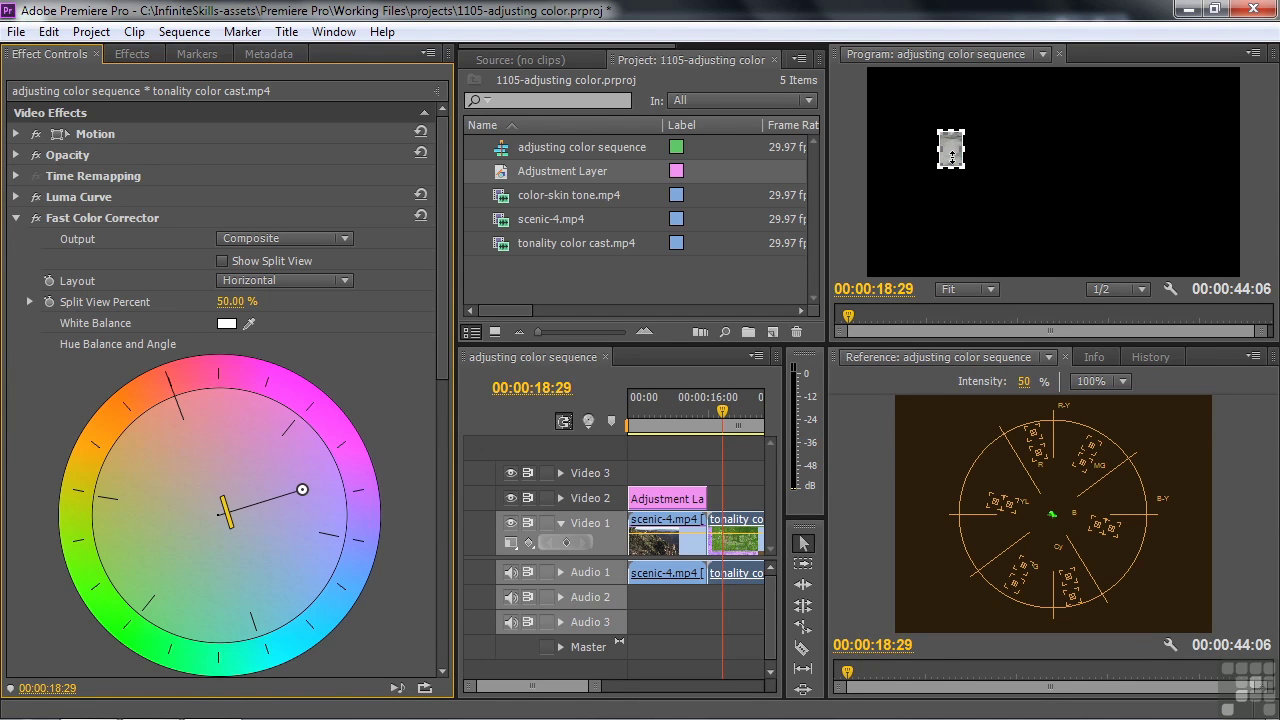
drag(303, 490, 304, 486)
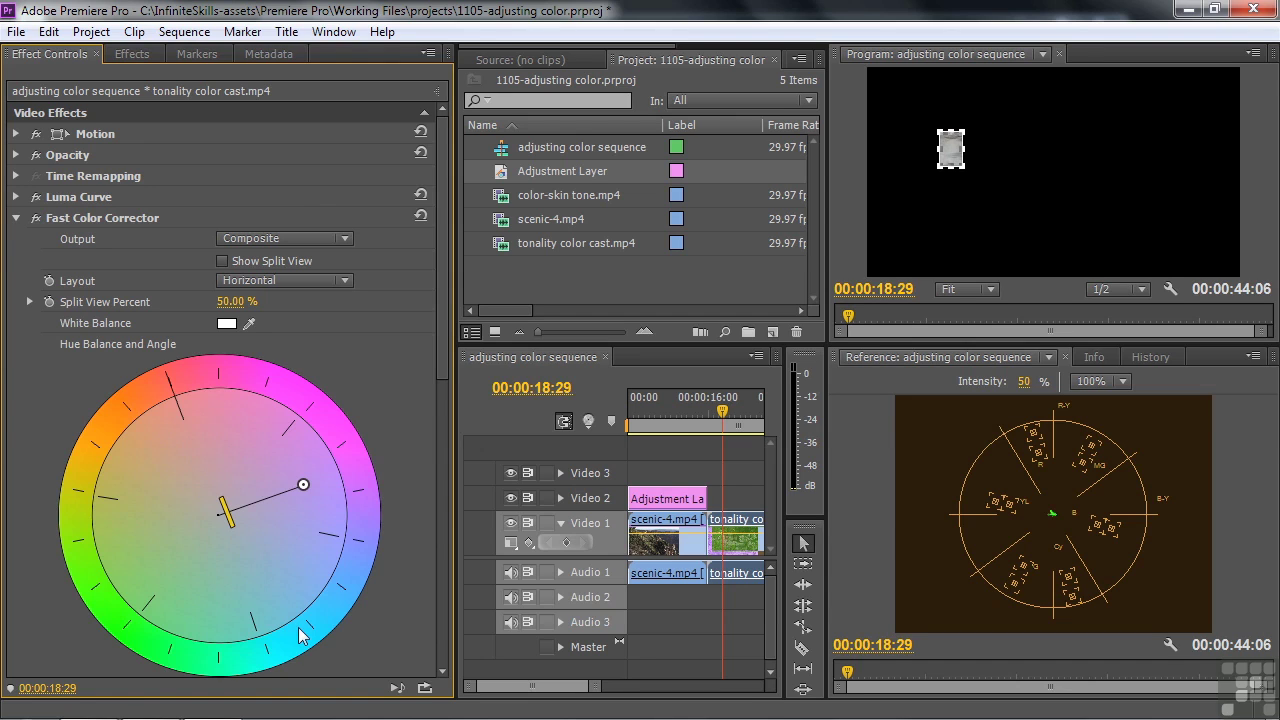
click(17, 218)
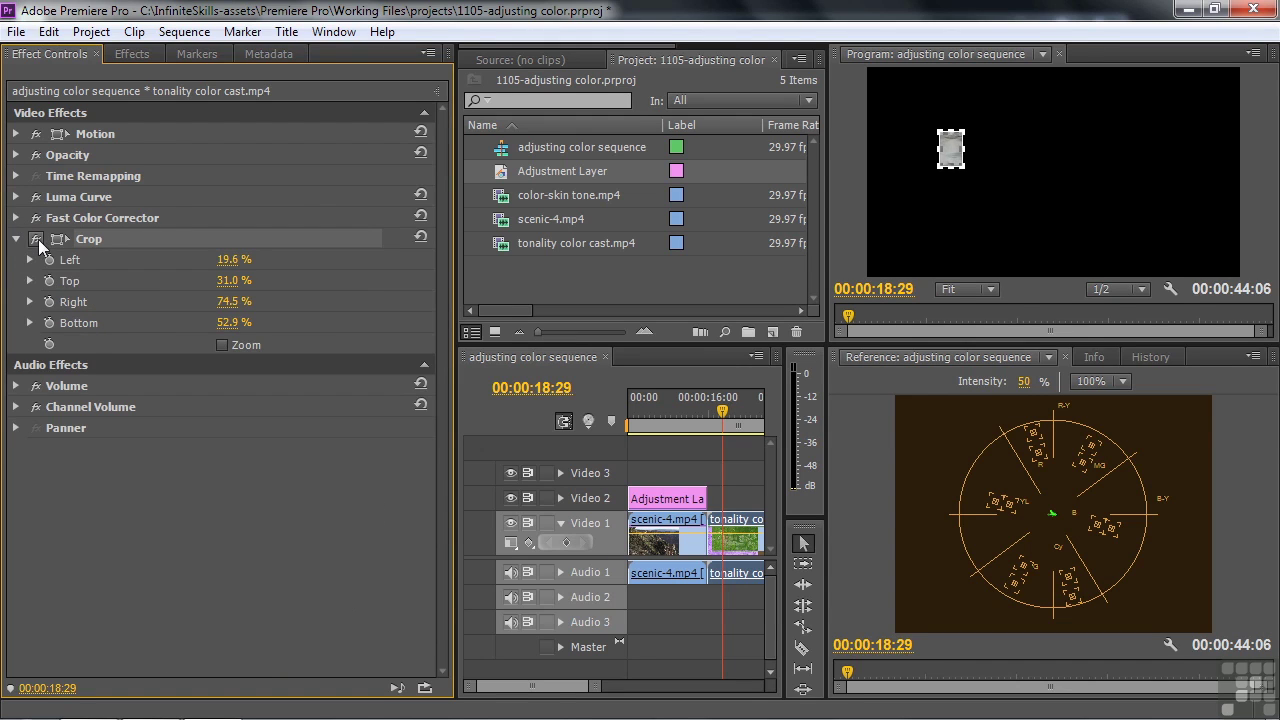
click(36, 239)
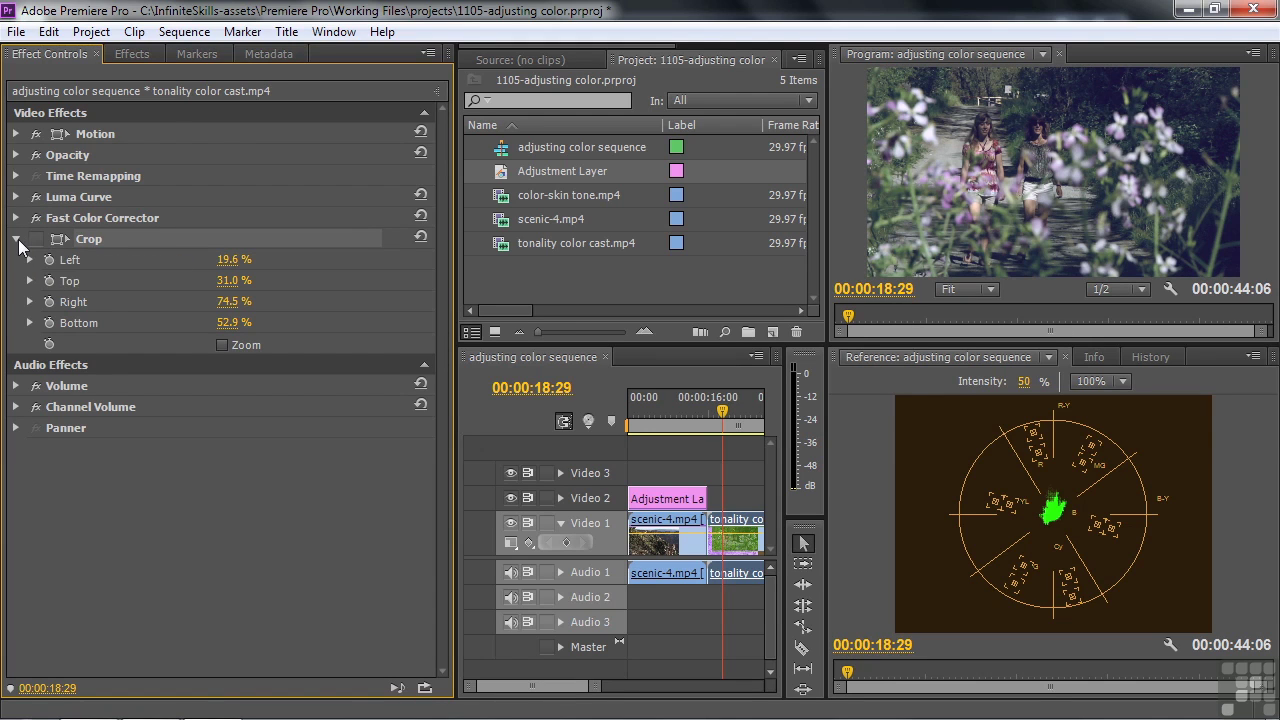
click(16, 239)
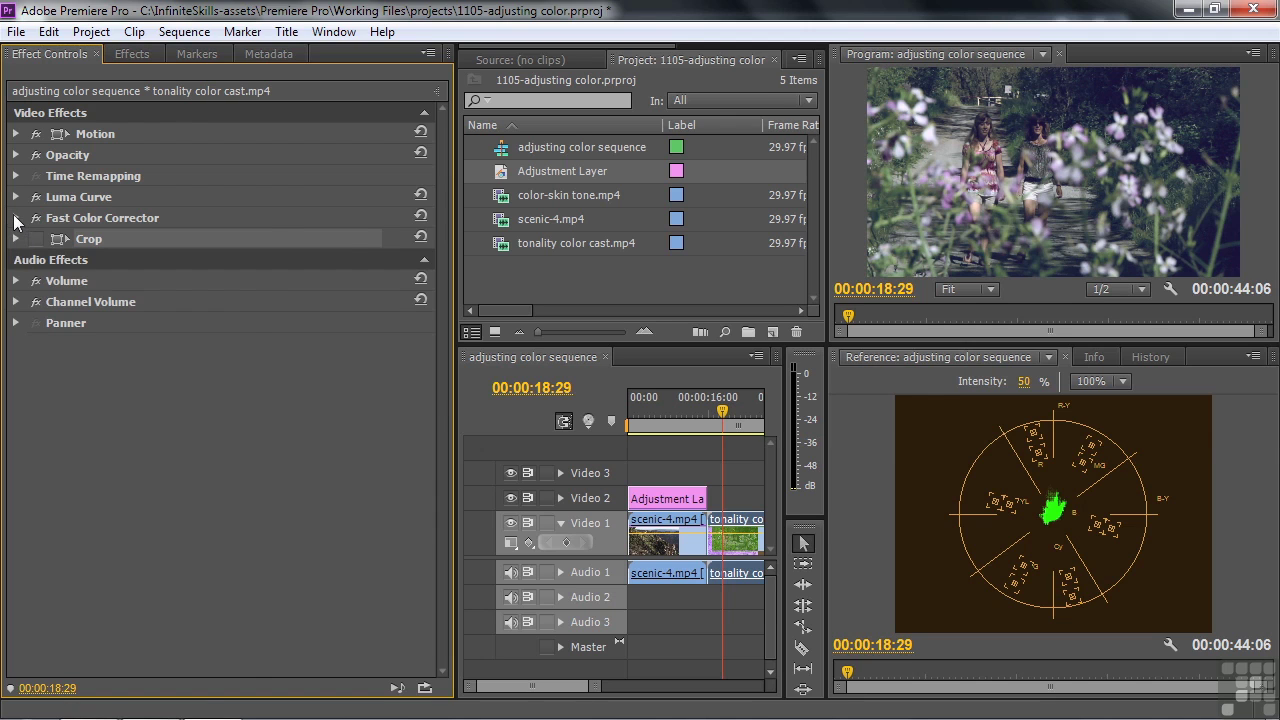
Set the Fast Color Corrector saturation of tonality color cast.mp4 to 139
click(15, 217)
drag(442, 299, 435, 469)
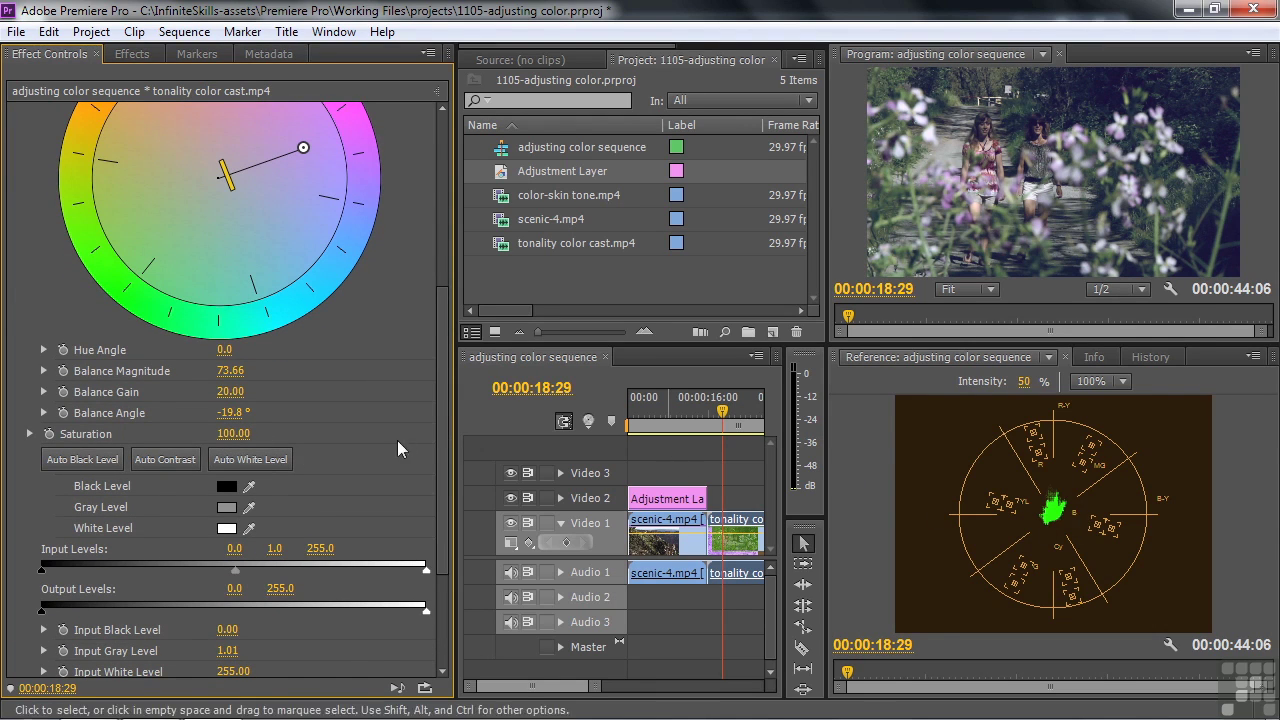
drag(240, 434, 234, 434)
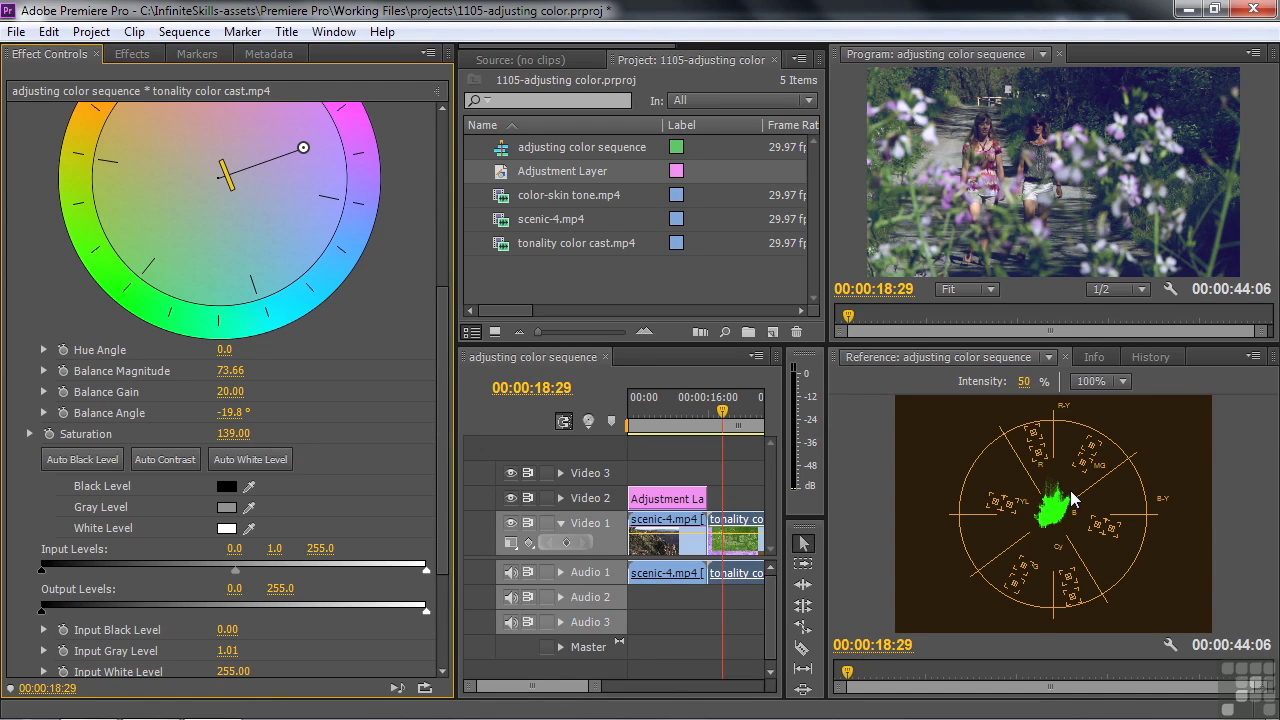
Move the playhead to 00:00:37:22 and add the Luma Curve effect to color-skin tone.mp4
drag(520, 688, 543, 689)
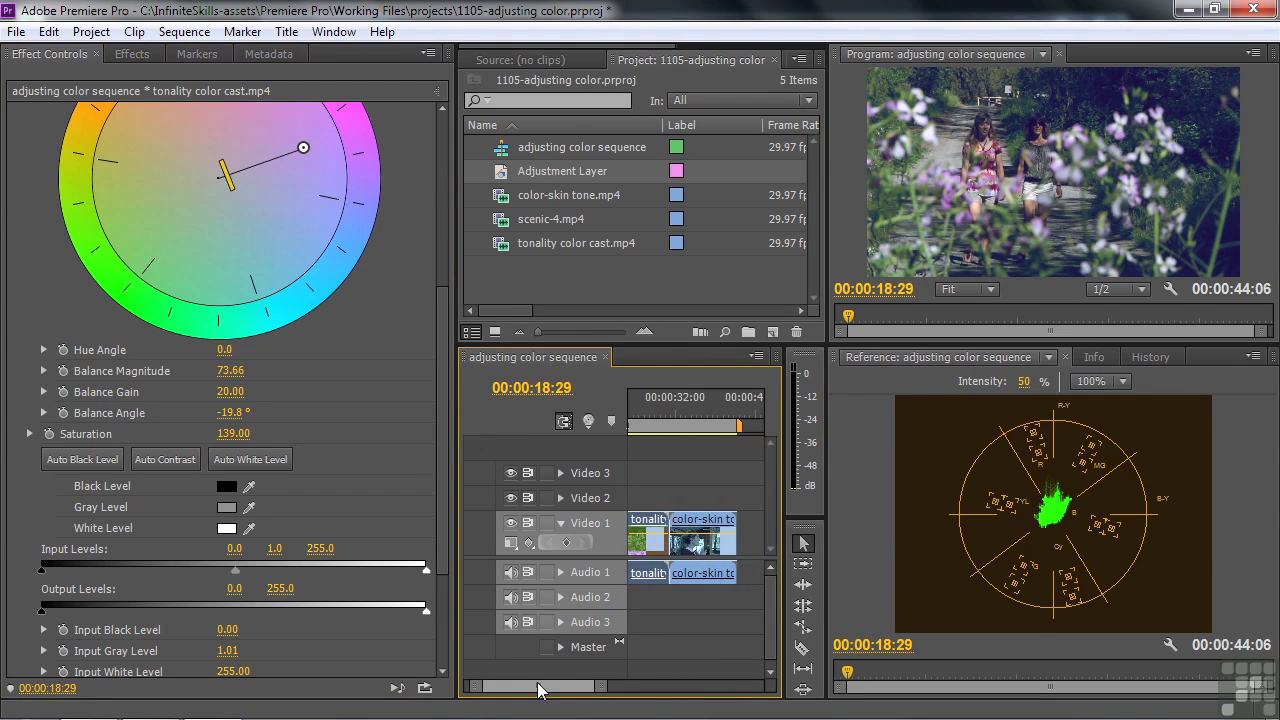
click(705, 424)
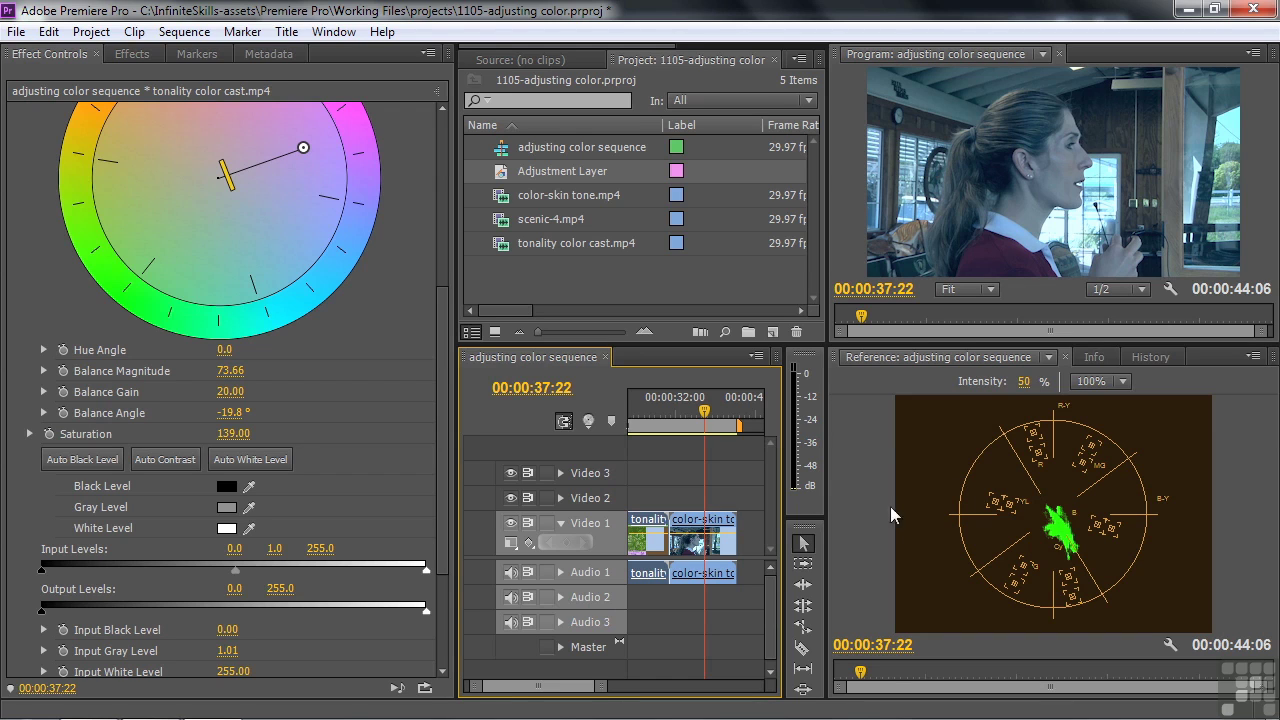
click(697, 527)
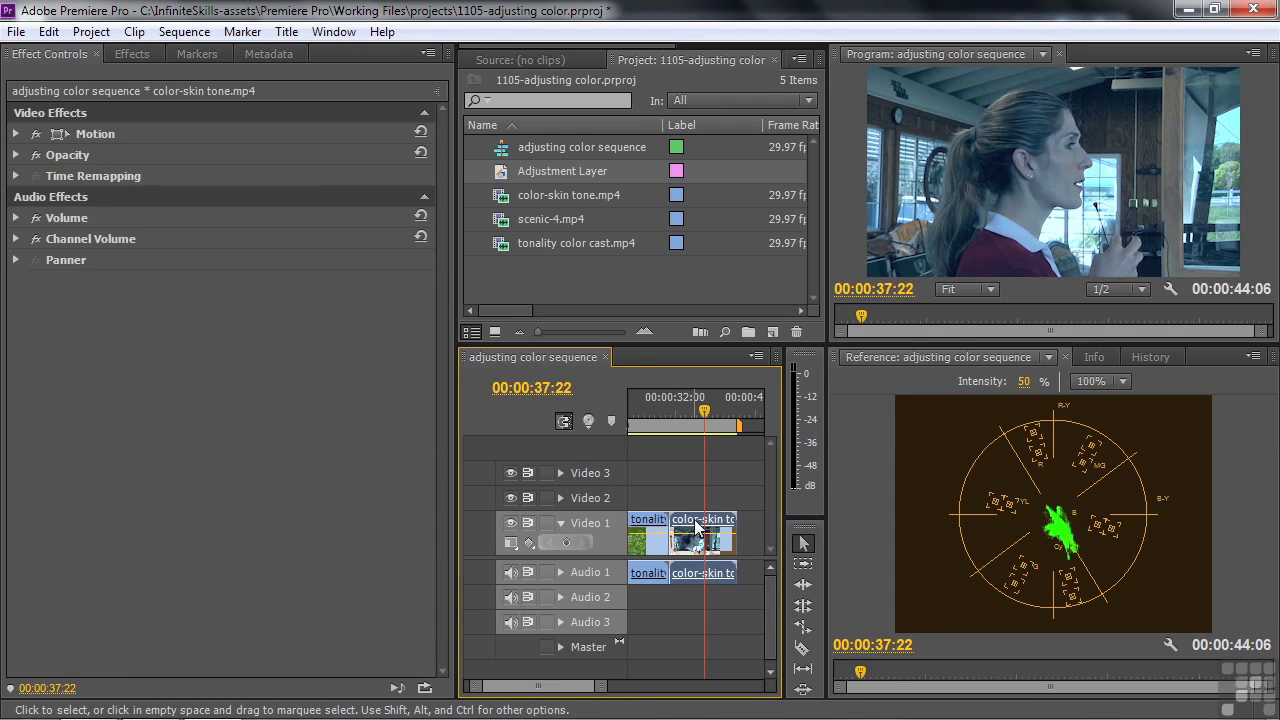
click(126, 54)
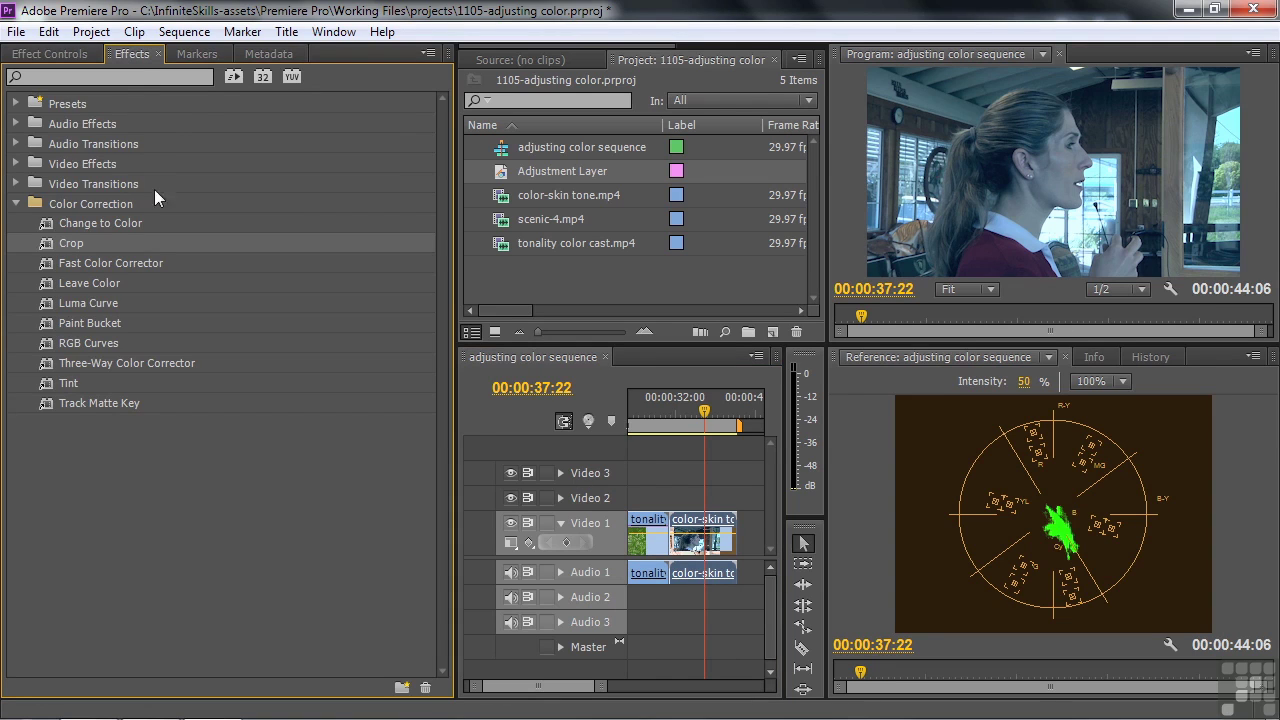
click(48, 300)
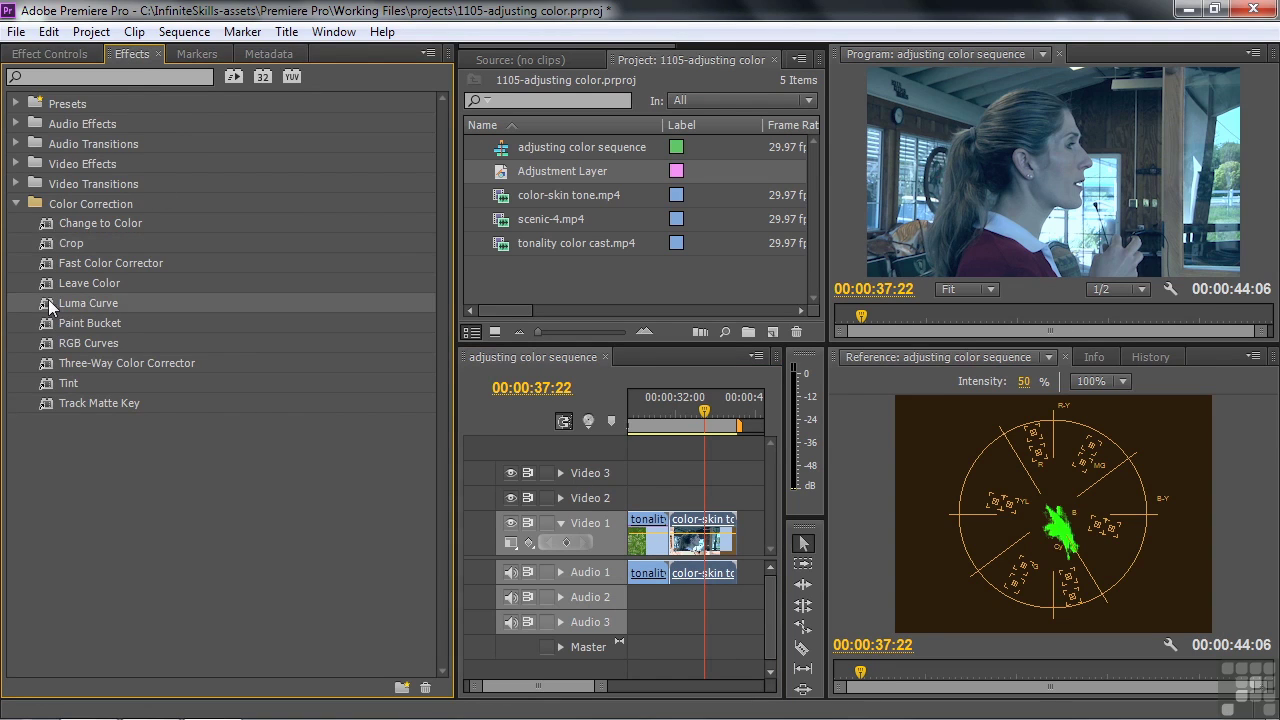
click(40, 55)
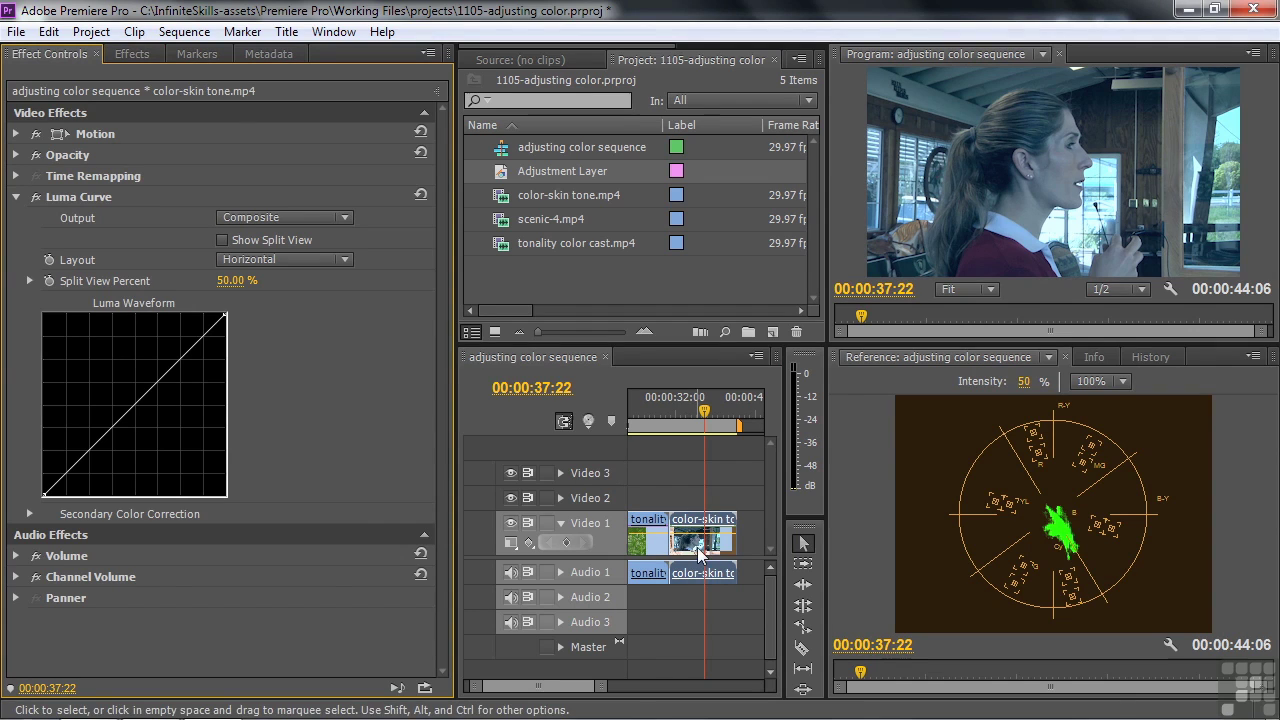
Switch the reference monitor to YC Waveform and shape the Luma Curve into a gentle S with slightly raised midtones
click(1254, 357)
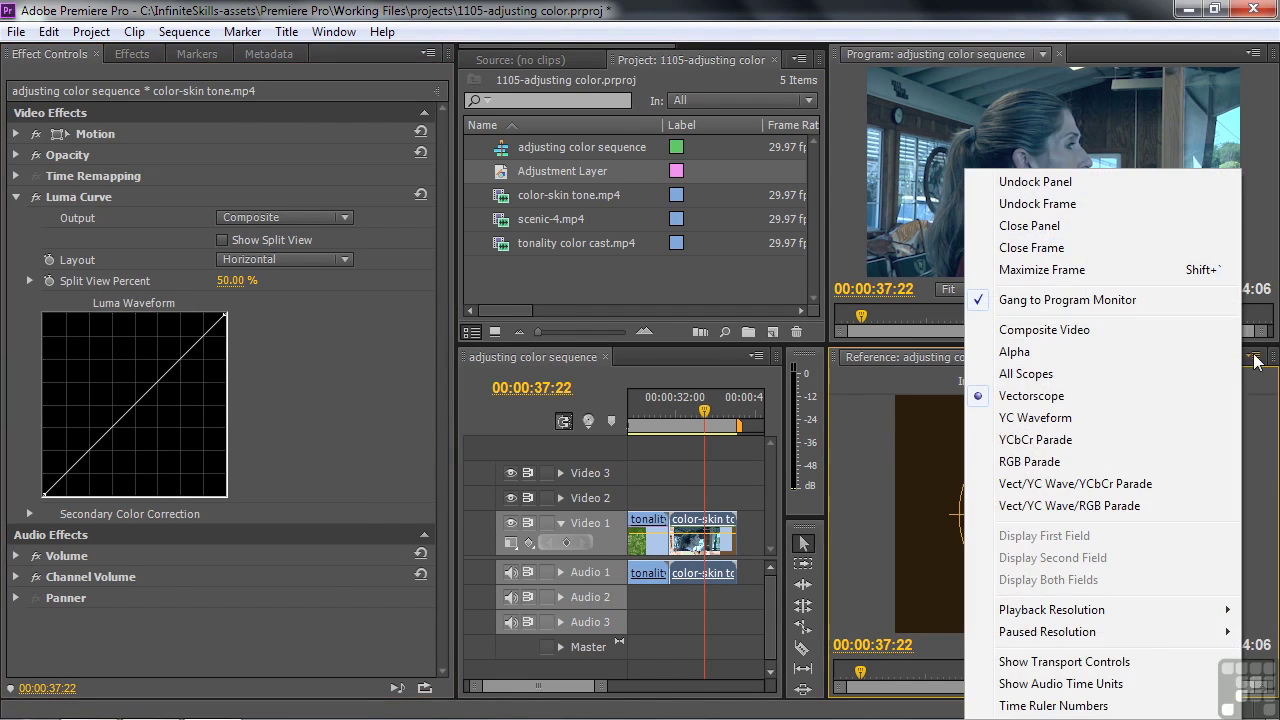
click(1082, 418)
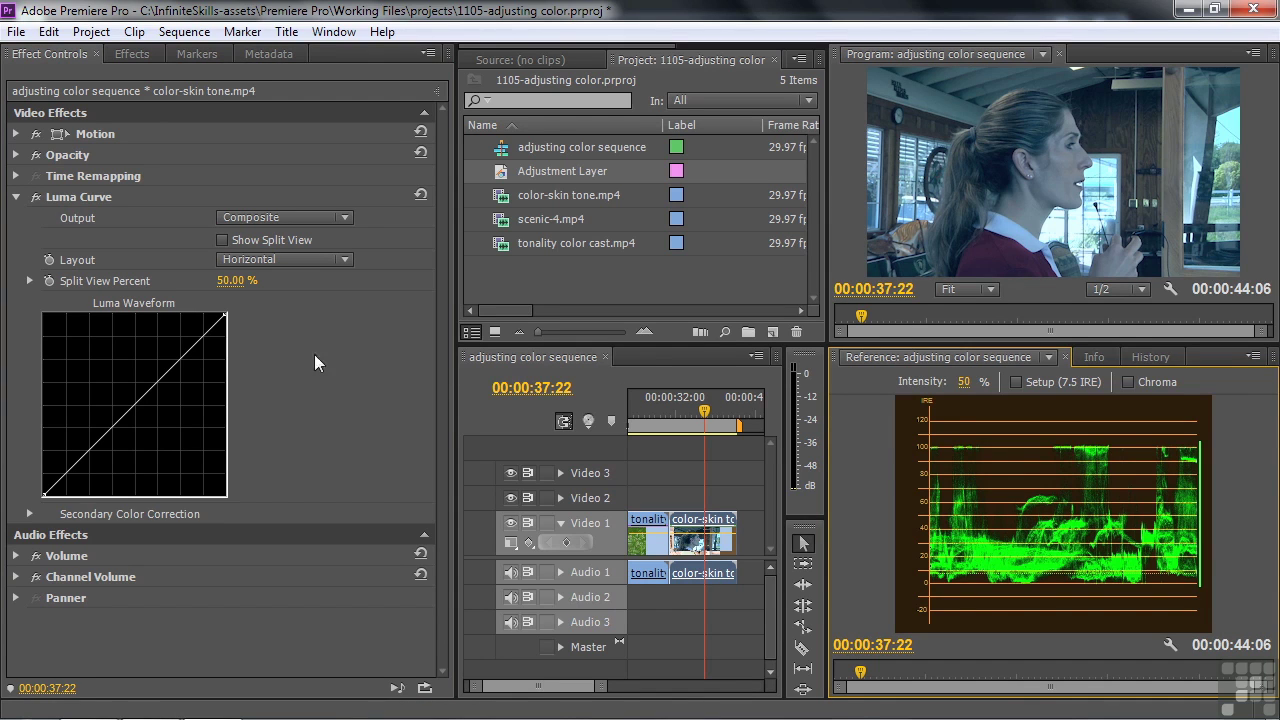
drag(197, 340, 195, 337)
click(67, 469)
drag(67, 469, 73, 475)
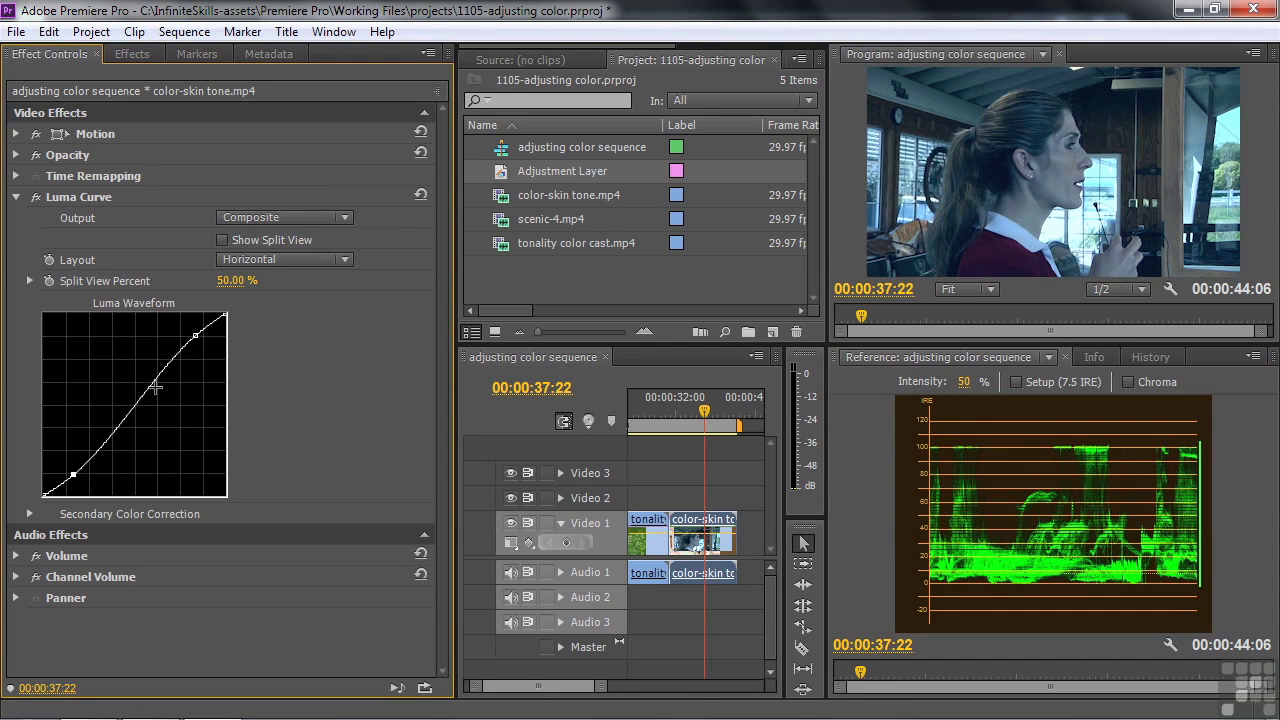
click(129, 405)
drag(129, 405, 126, 403)
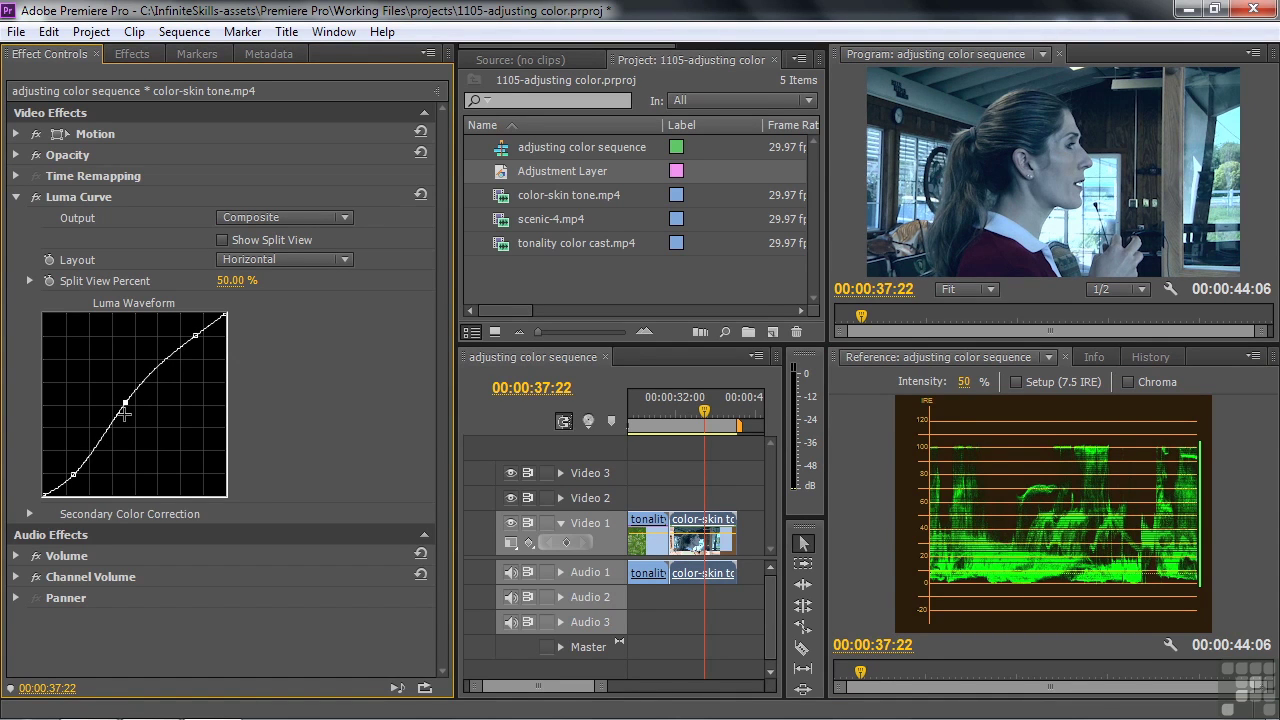
click(15, 199)
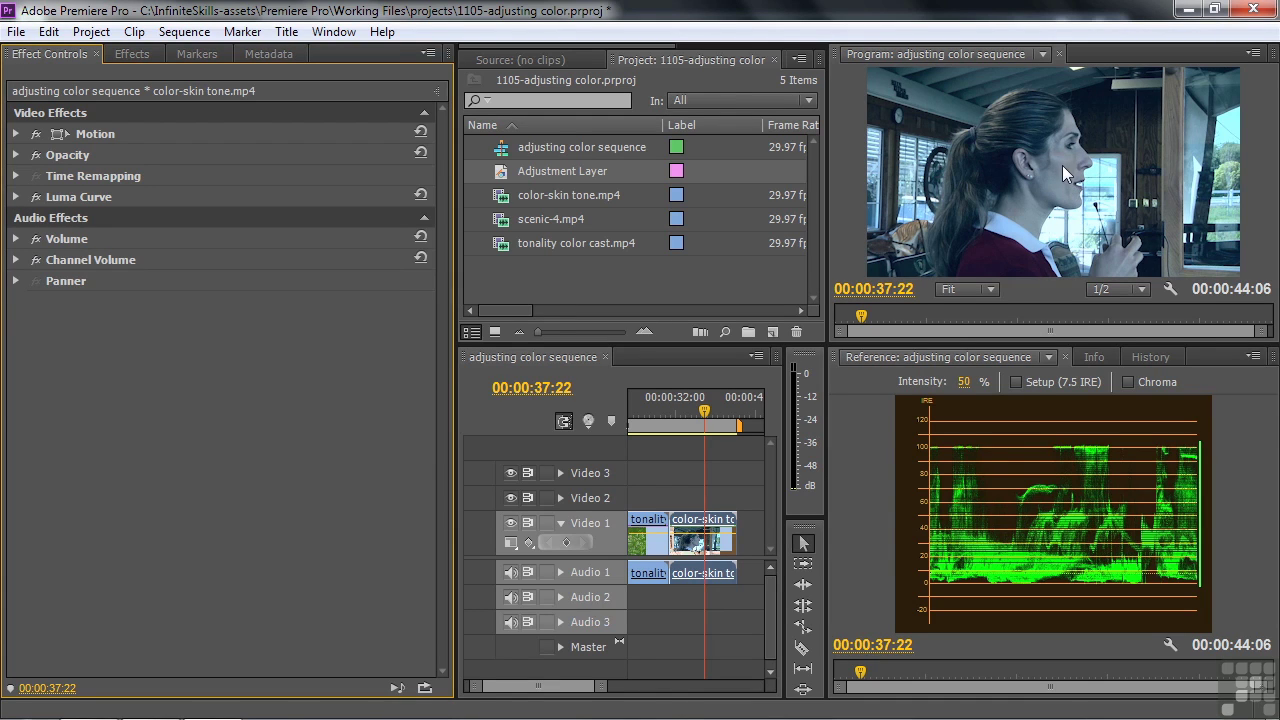
Add Crop to color-skin tone.mp4 and isolate a patch of the woman's cheek: left 49.6%, top 42.4%, right 44.8%, bottom 36.2%
click(129, 54)
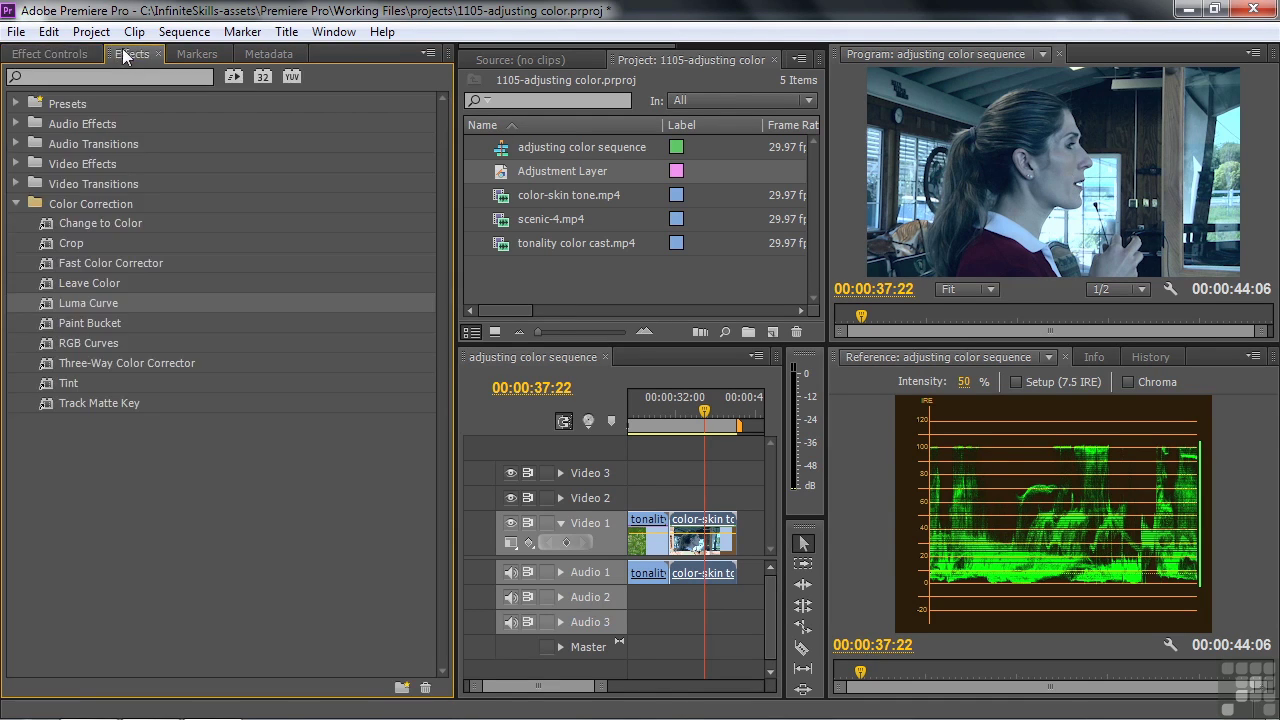
drag(44, 242, 76, 115)
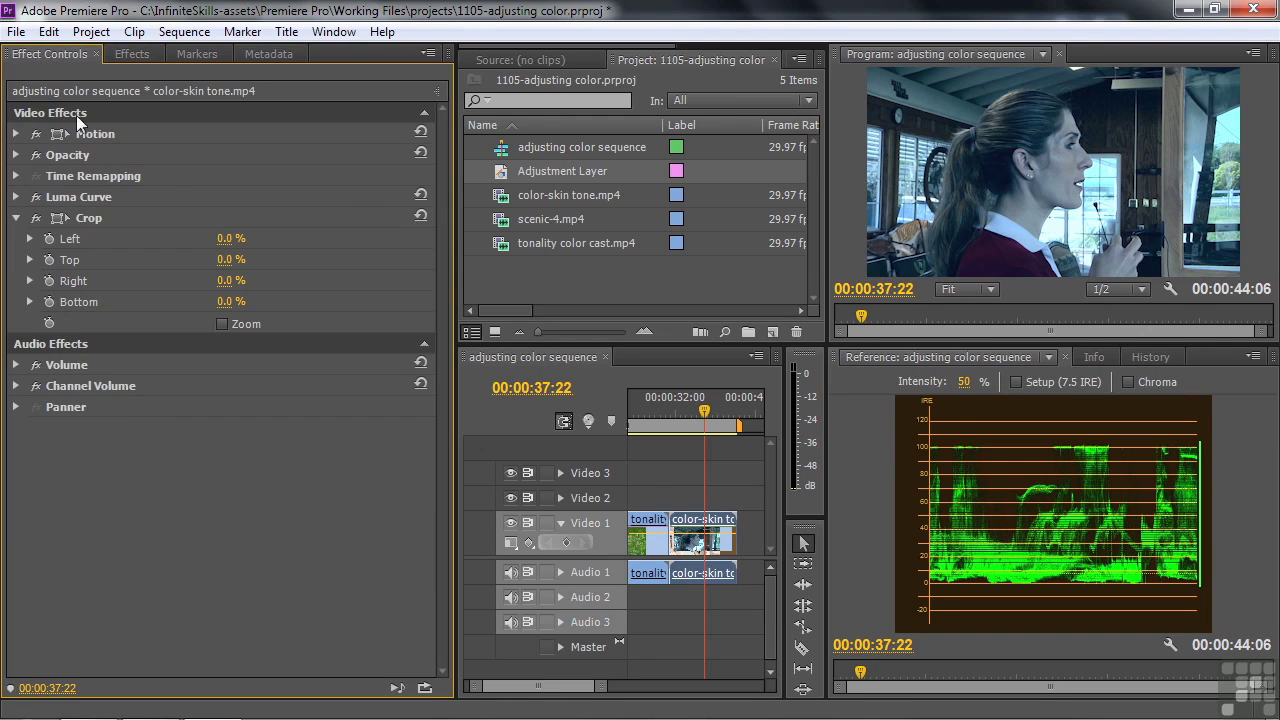
click(53, 216)
drag(868, 68, 1050, 157)
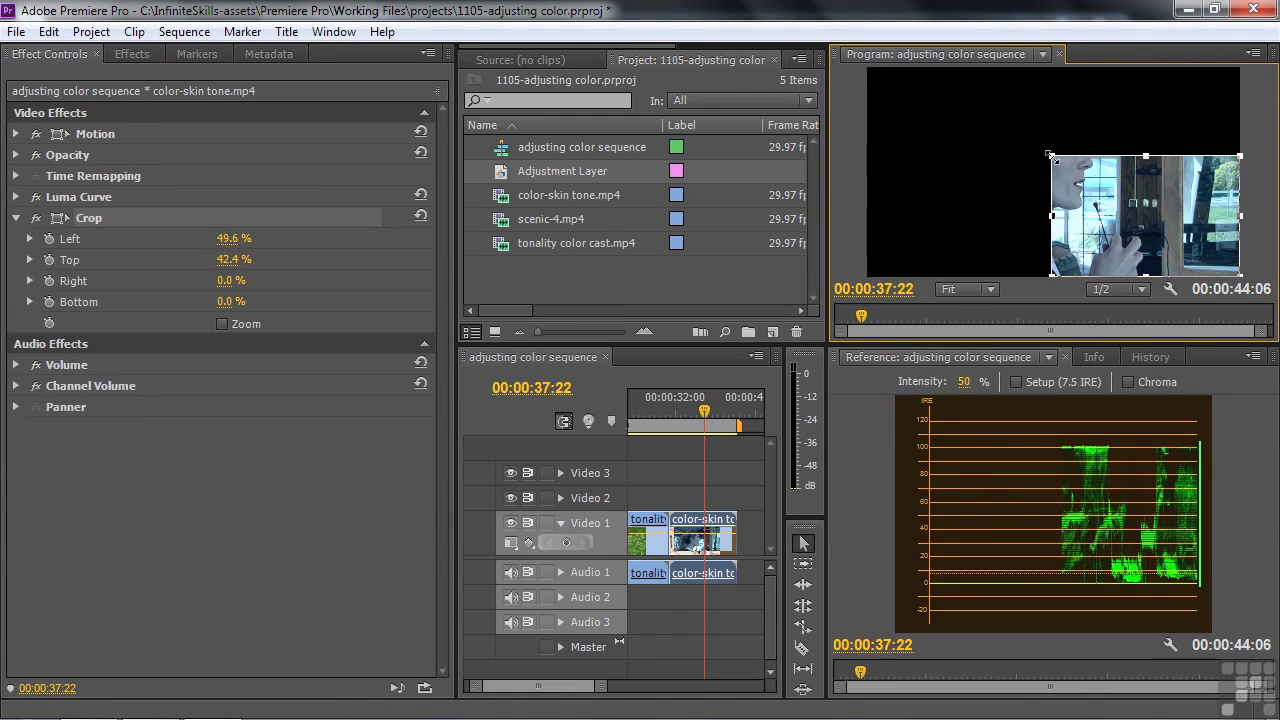
drag(1240, 273, 1073, 202)
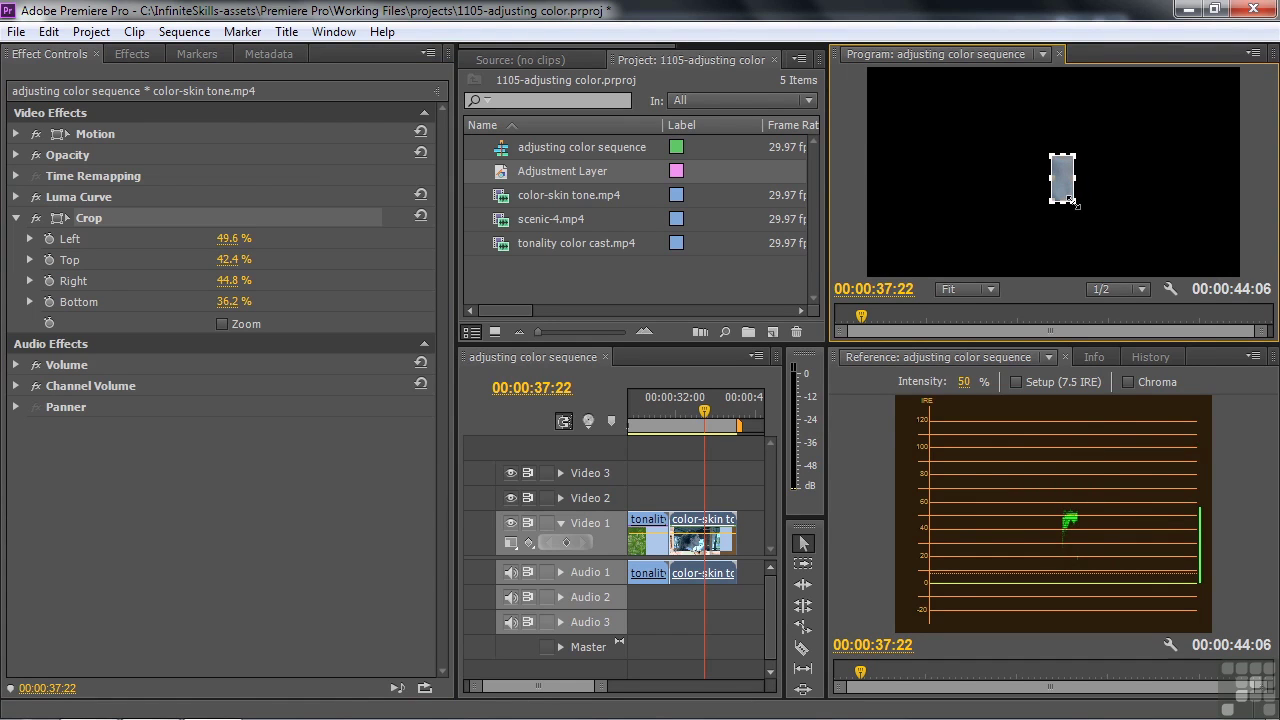
Switch the reference monitor to Vectorscope and add the Fast Color Corrector effect to color-skin tone.mp4
click(1254, 357)
click(1083, 398)
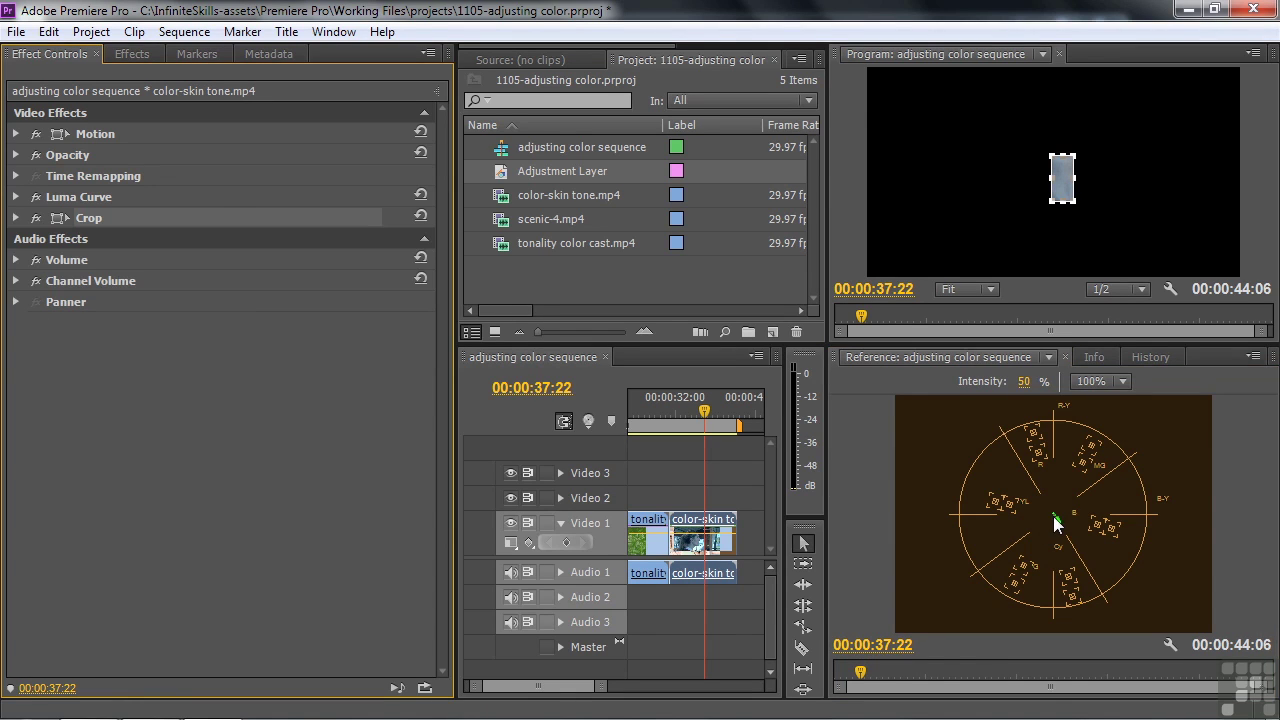
click(136, 55)
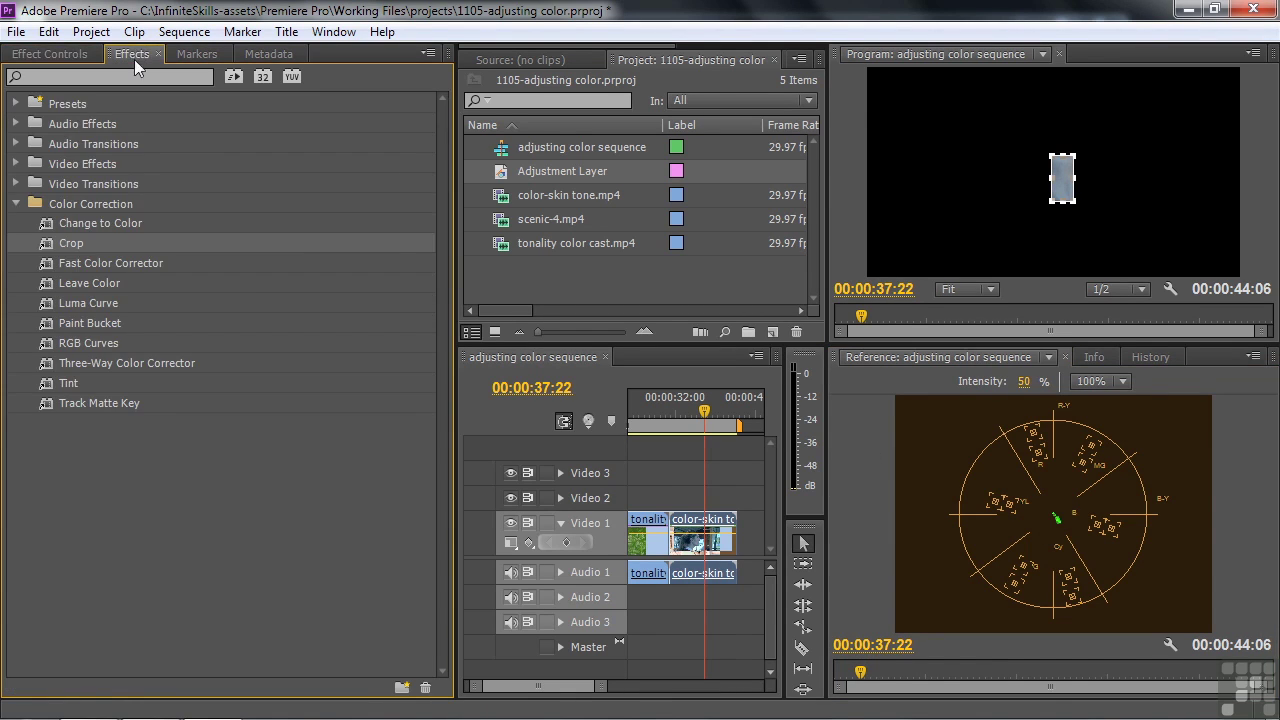
click(56, 262)
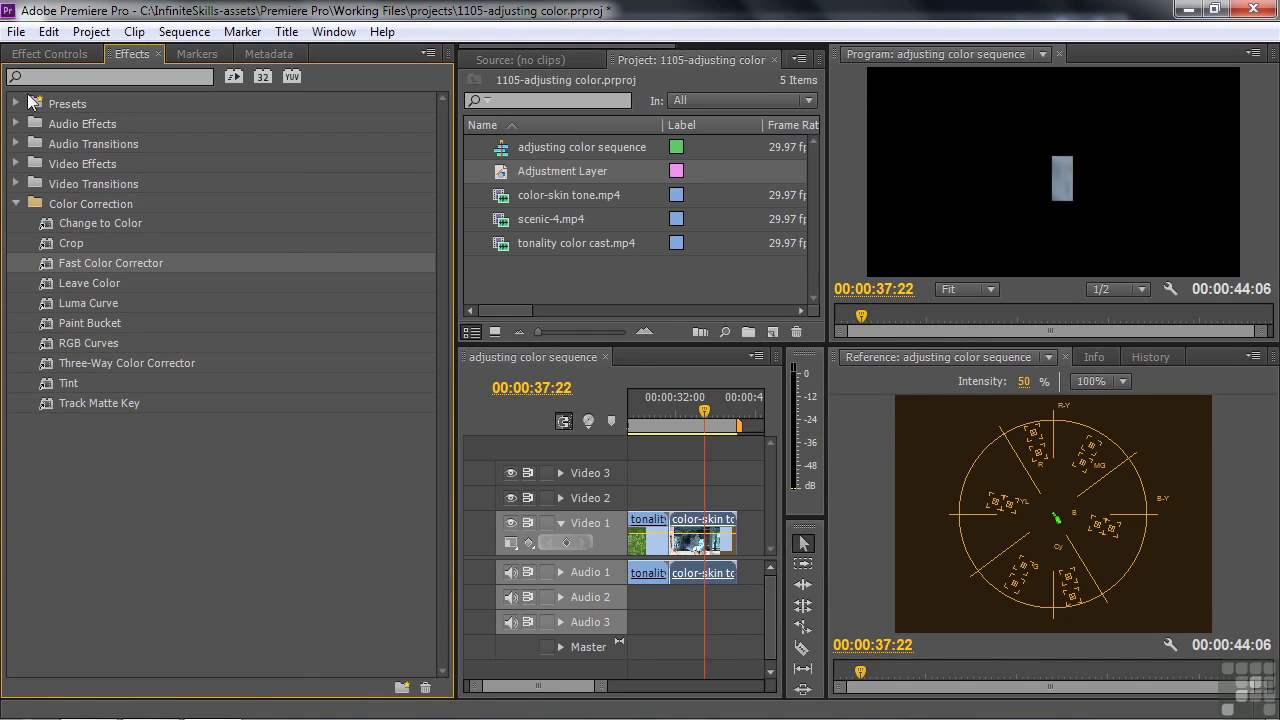
click(45, 54)
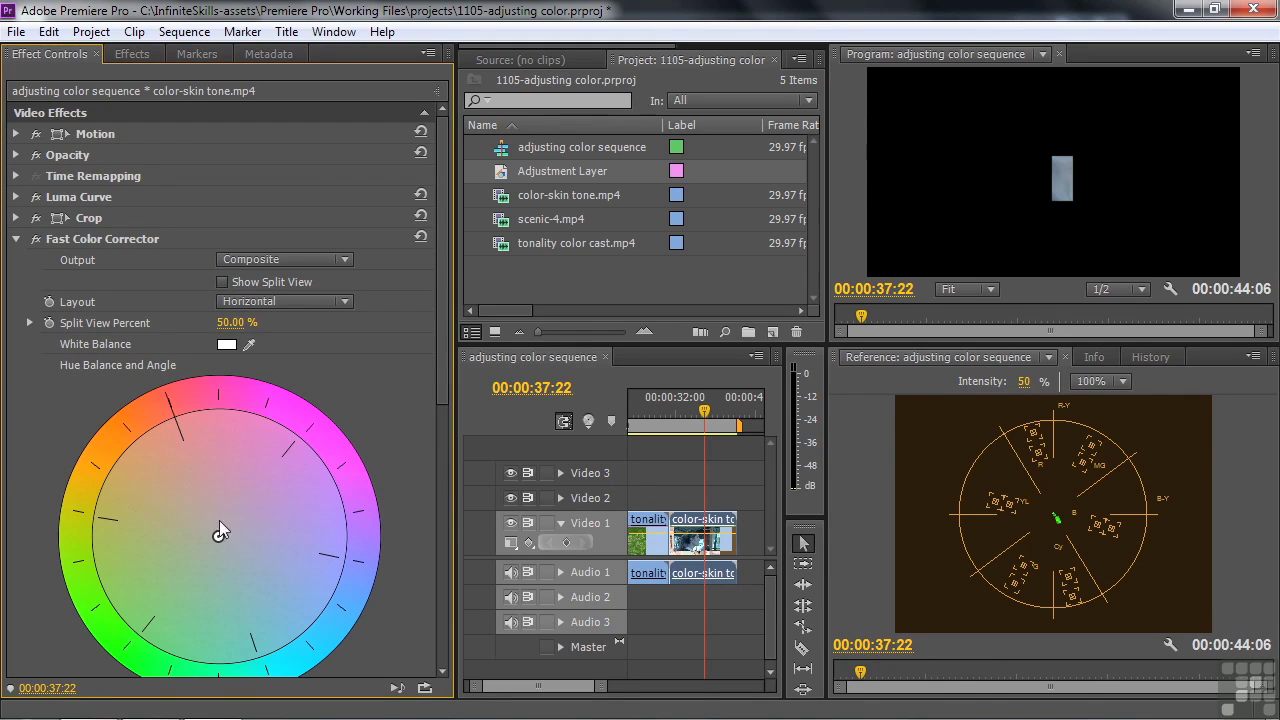
Align the cheek patch with the vectorscope's skin-tone line using hue balance magnitude 100 and angle about -135.6°, and turn off Crop
mouse_move(219, 538)
mouse_down()
mouse_move(121, 432)
mouse_move(141, 441)
mouse_up()
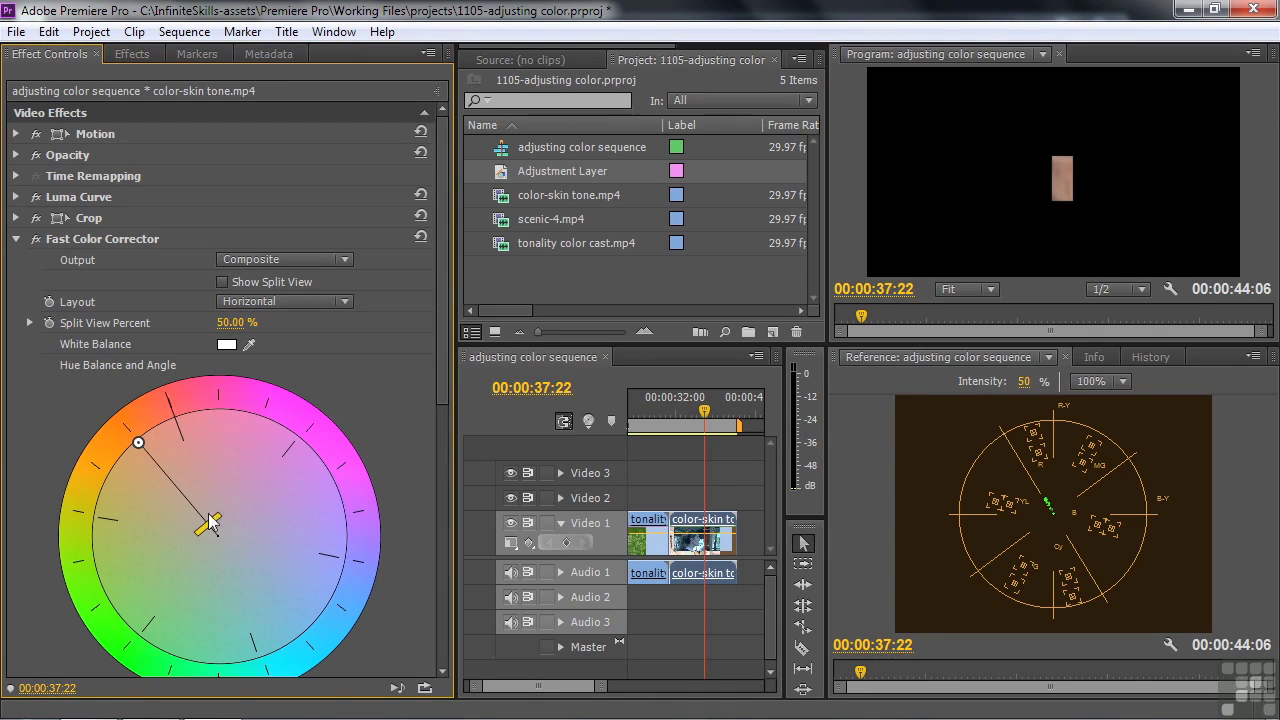
drag(208, 524, 198, 506)
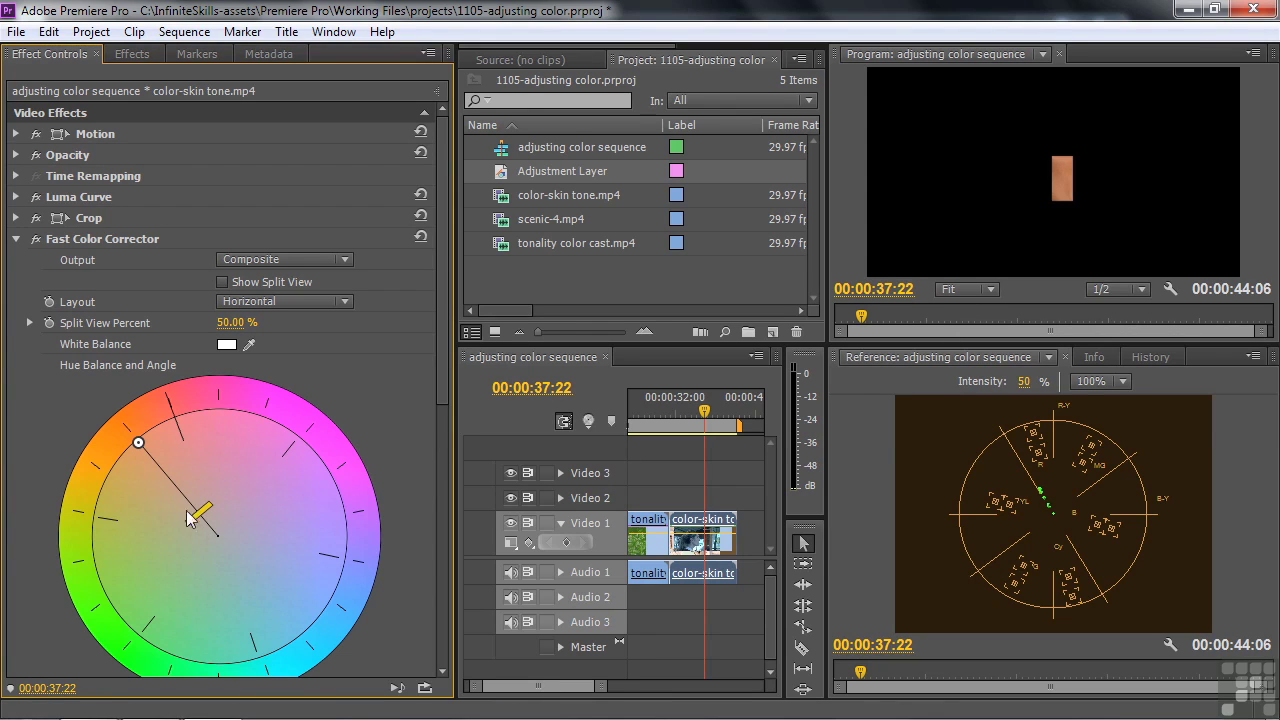
mouse_move(199, 515)
mouse_down()
mouse_move(203, 530)
mouse_move(212, 523)
mouse_up()
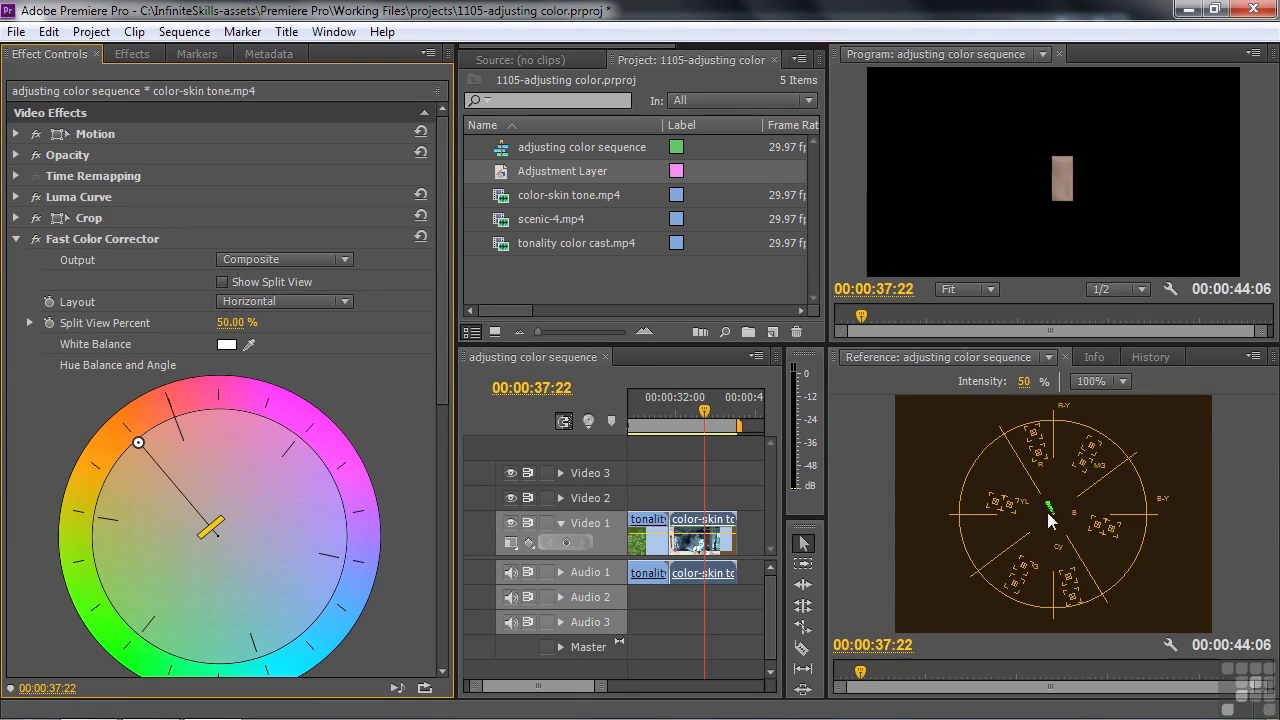
drag(138, 443, 131, 455)
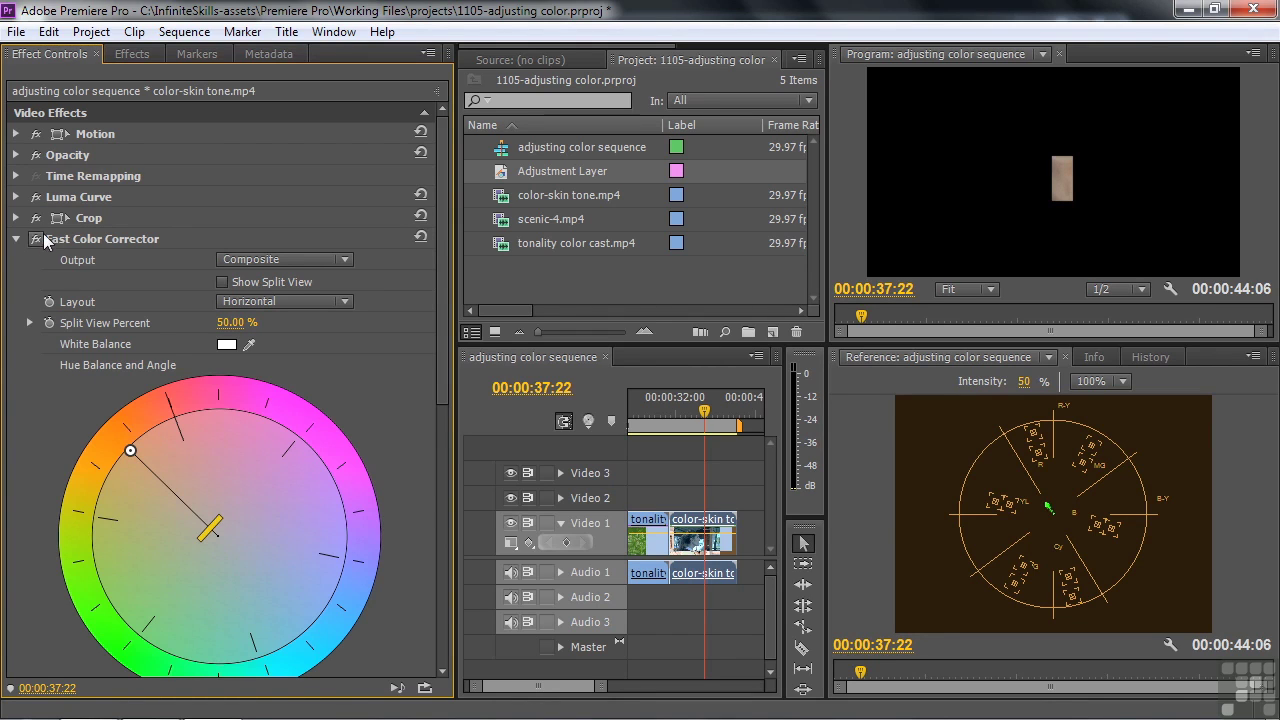
click(36, 218)
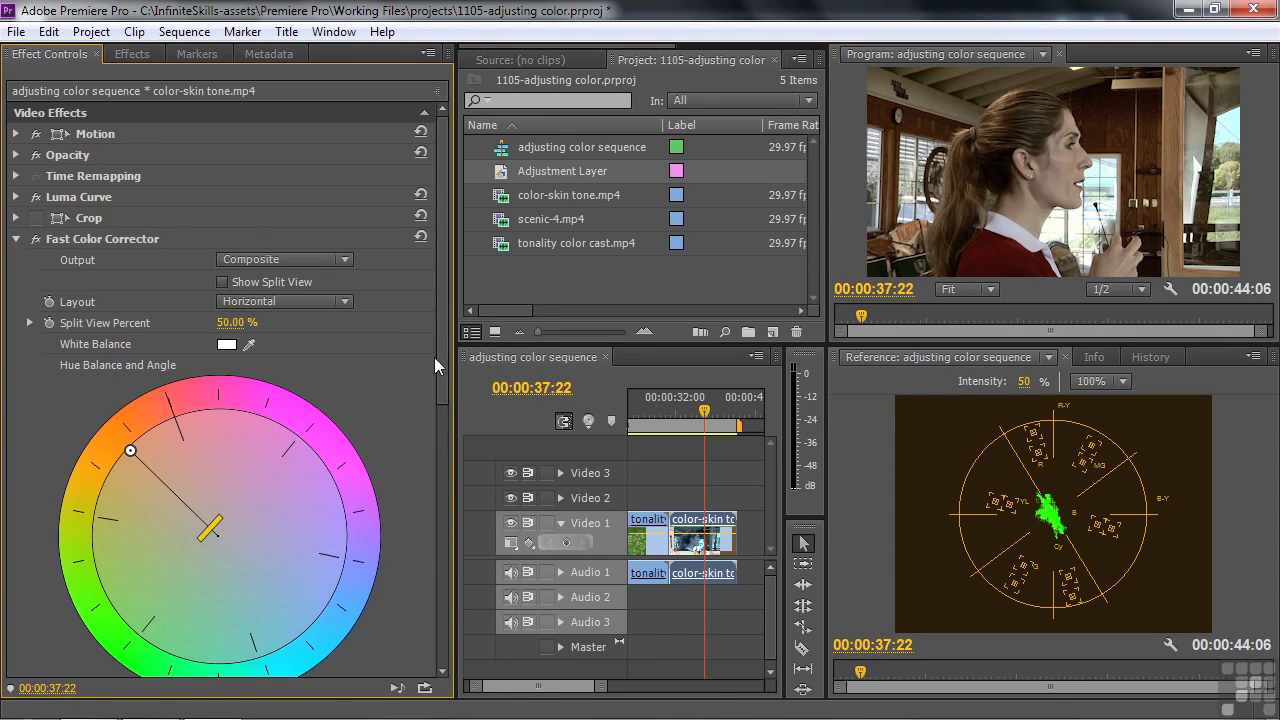
Raise the Fast Color Corrector balance gain of color-skin tone.mp4 to about 20.32 and set its saturation to 106
drag(208, 533, 203, 530)
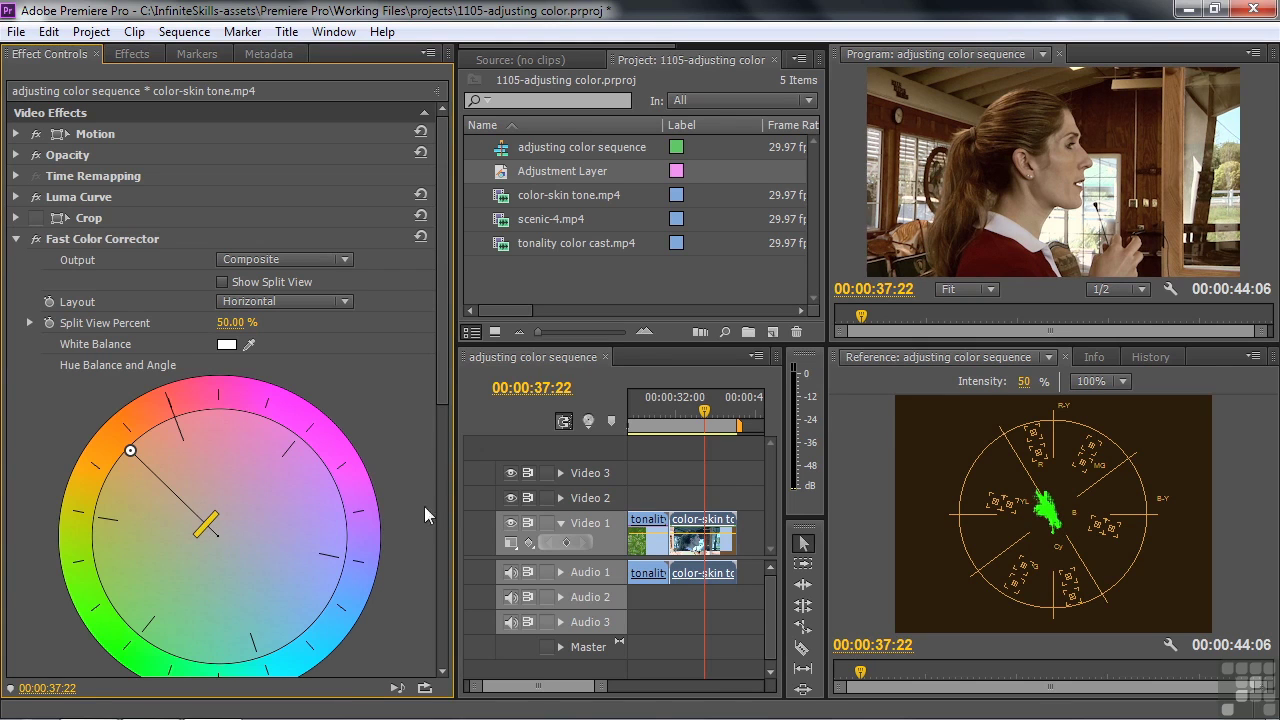
drag(444, 395, 455, 523)
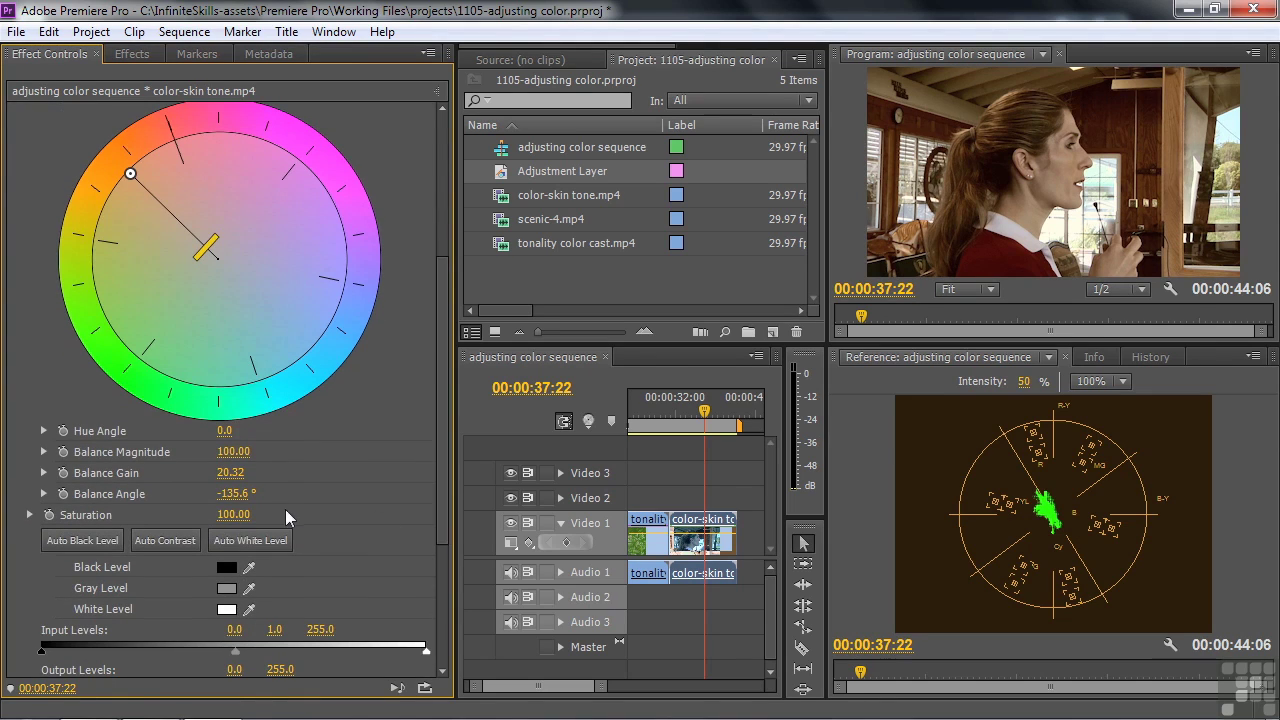
drag(240, 515, 246, 515)
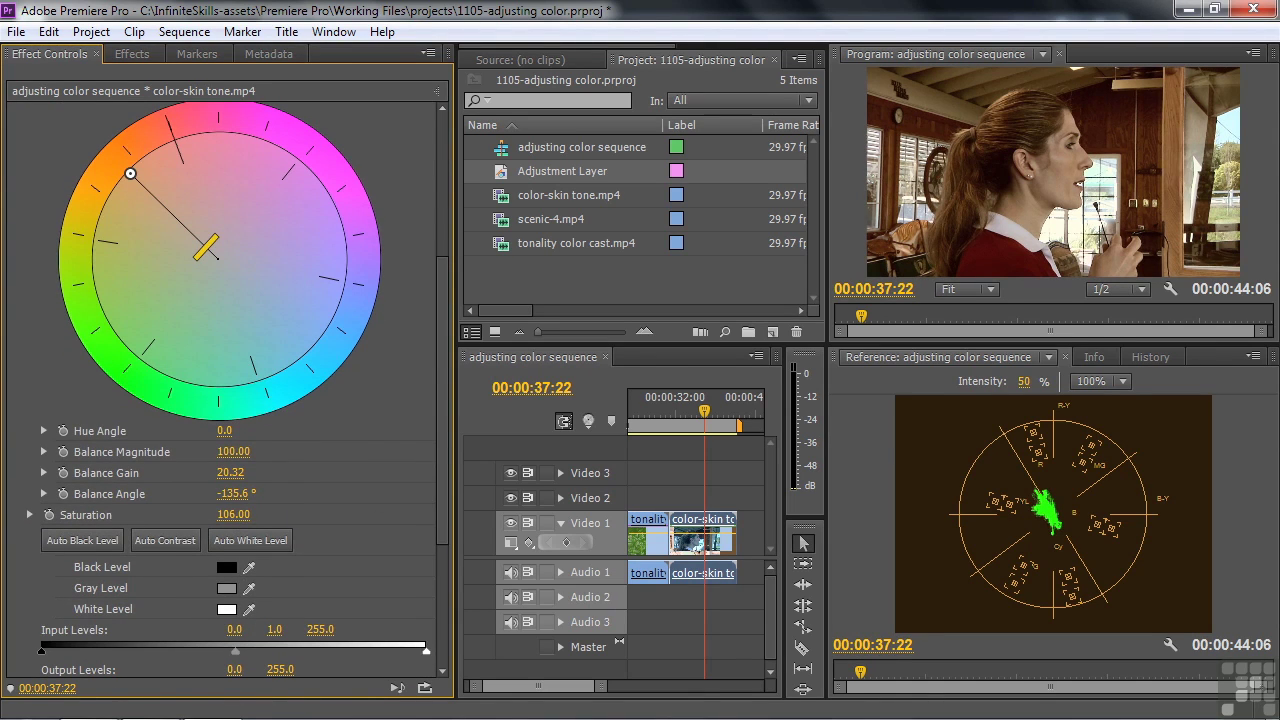